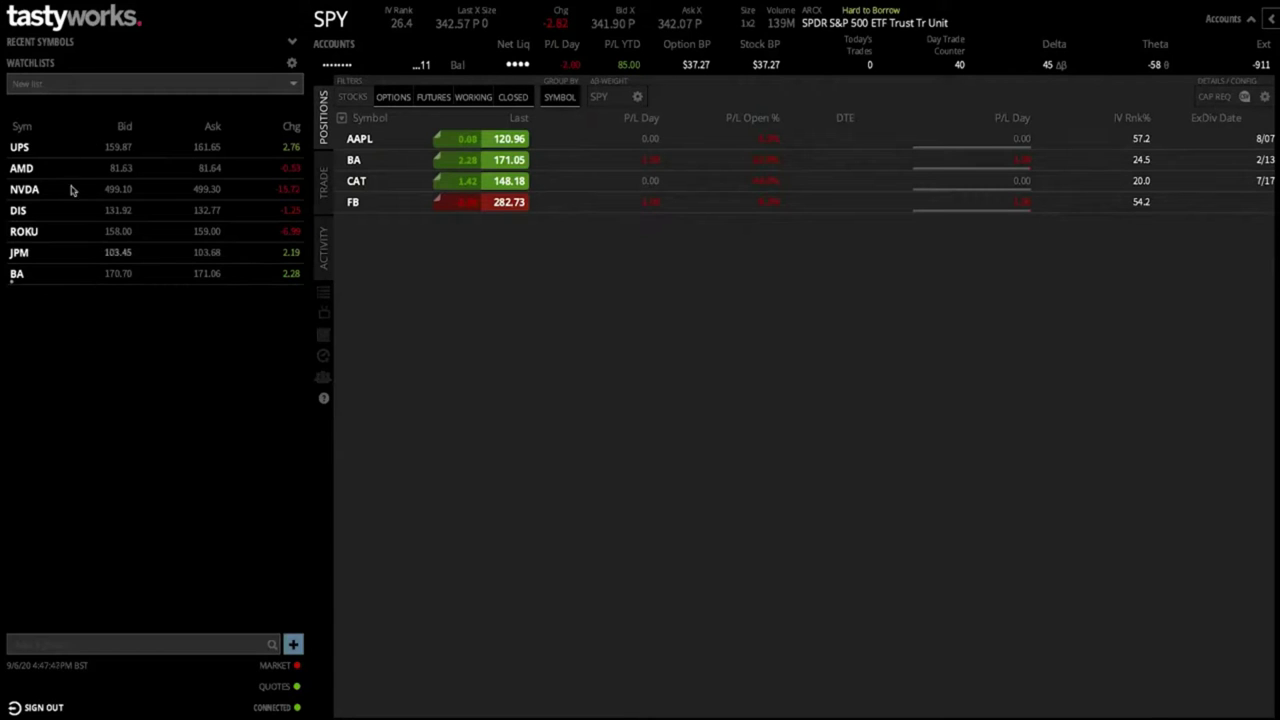
Open the New list watchlist and add the AAPL common stock symbol to it
click(59, 83)
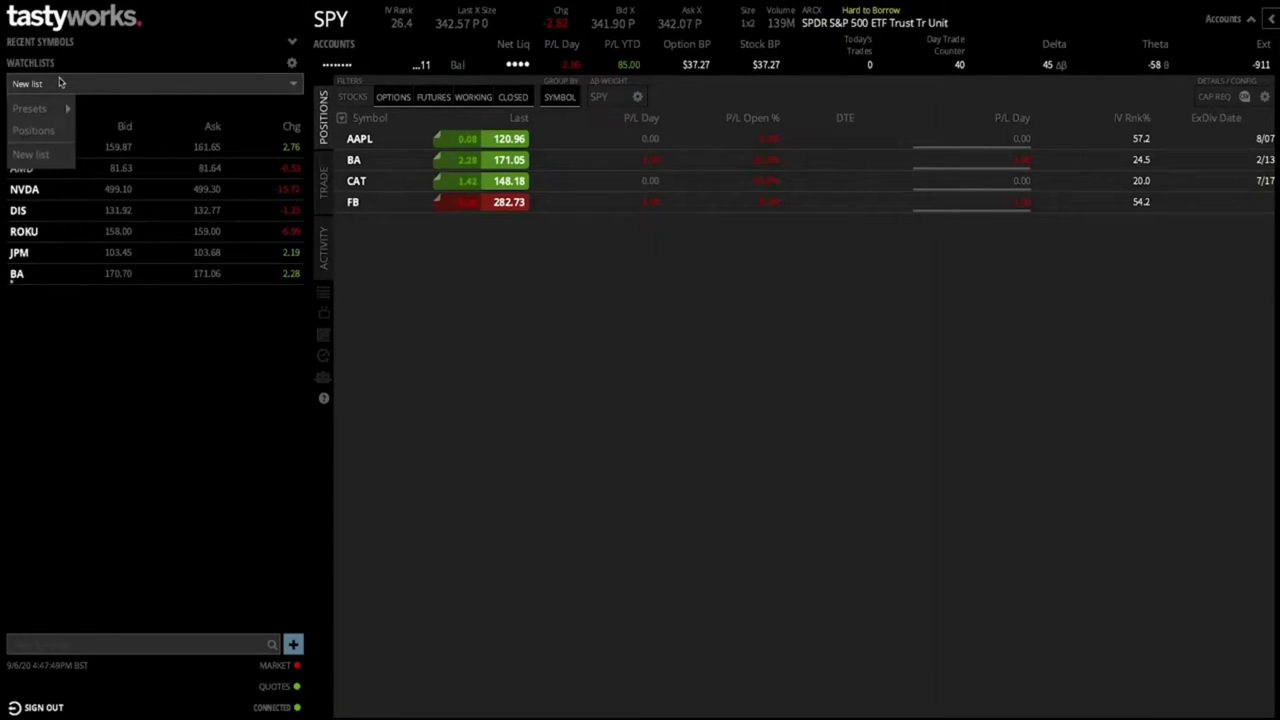
click(100, 84)
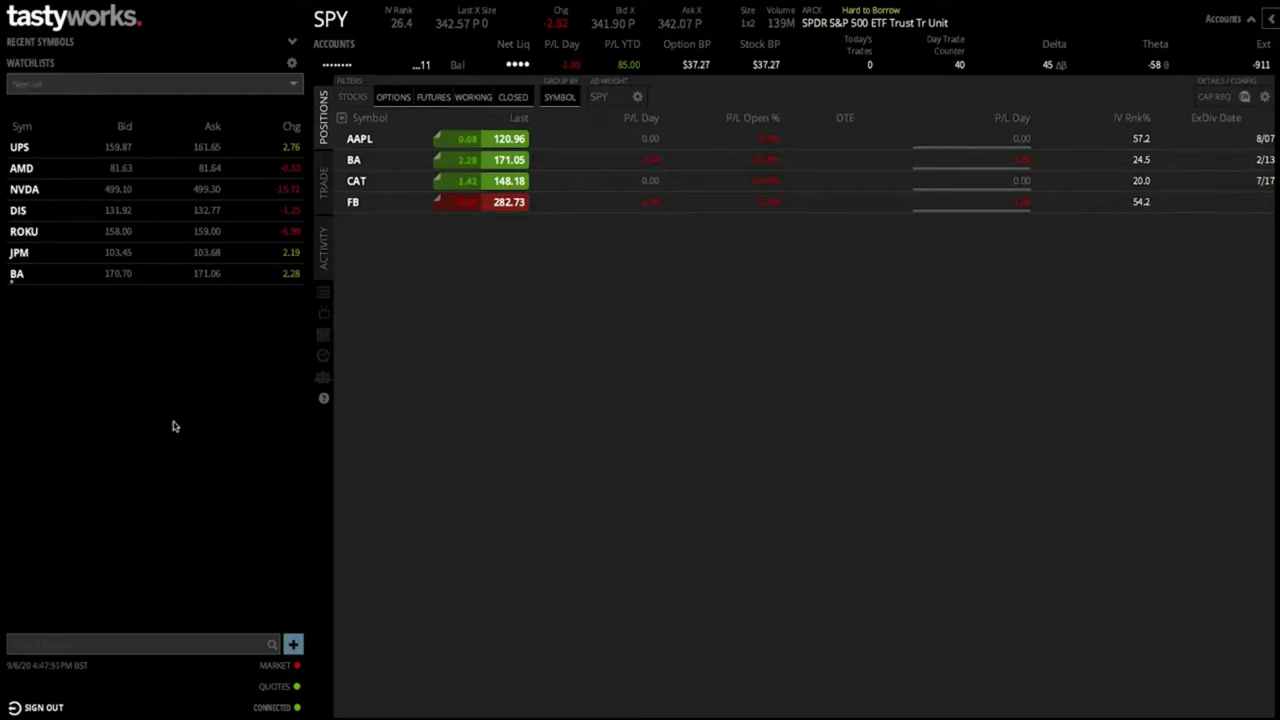
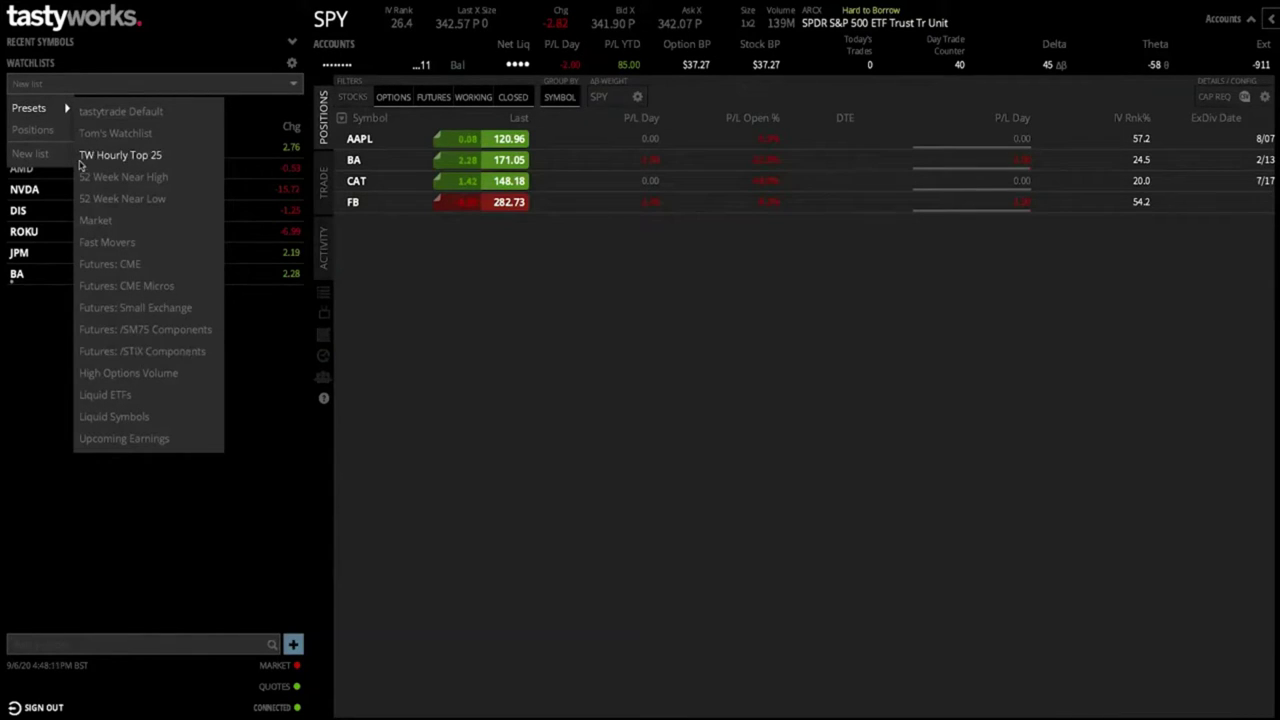
click(54, 157)
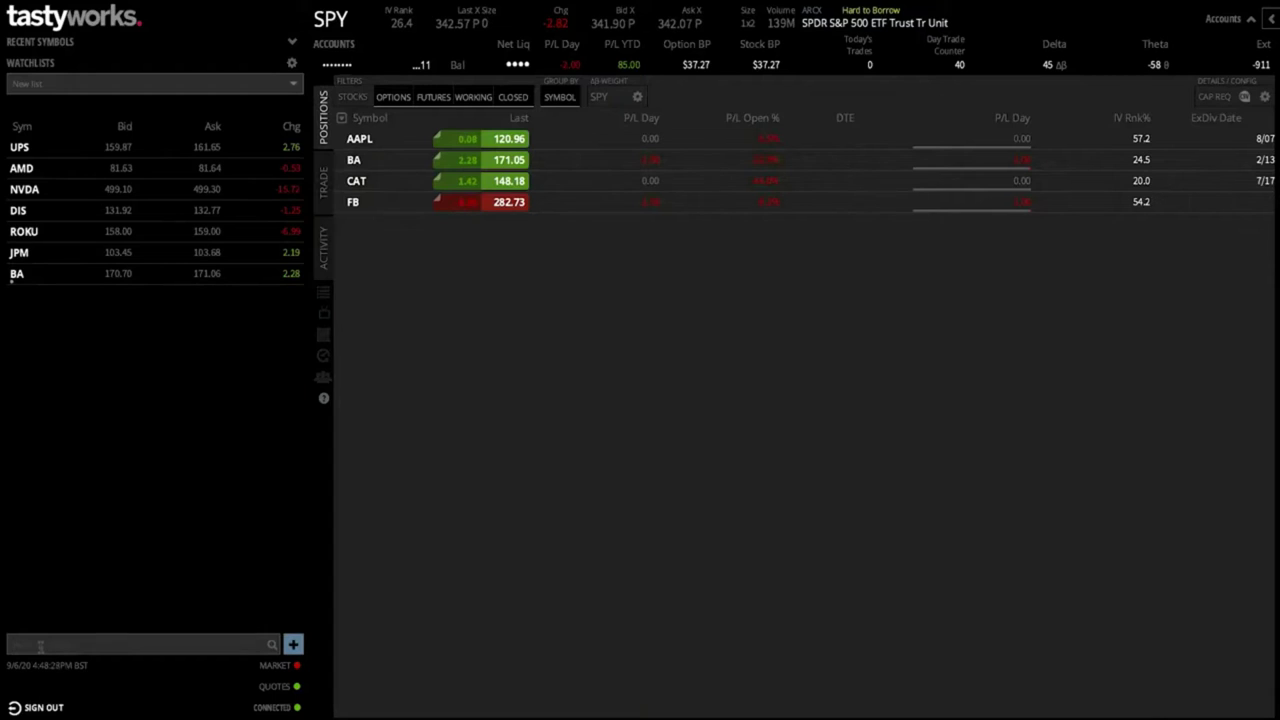
text(AAPL)
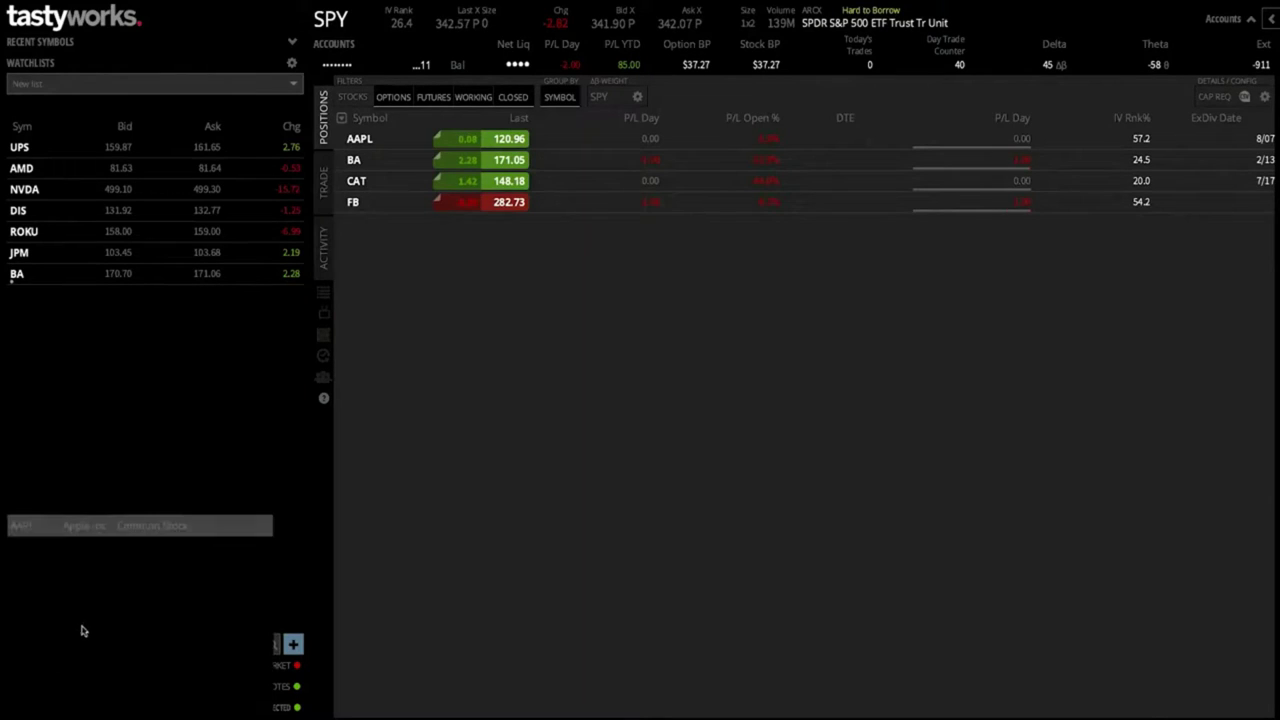
click(94, 527)
click(296, 644)
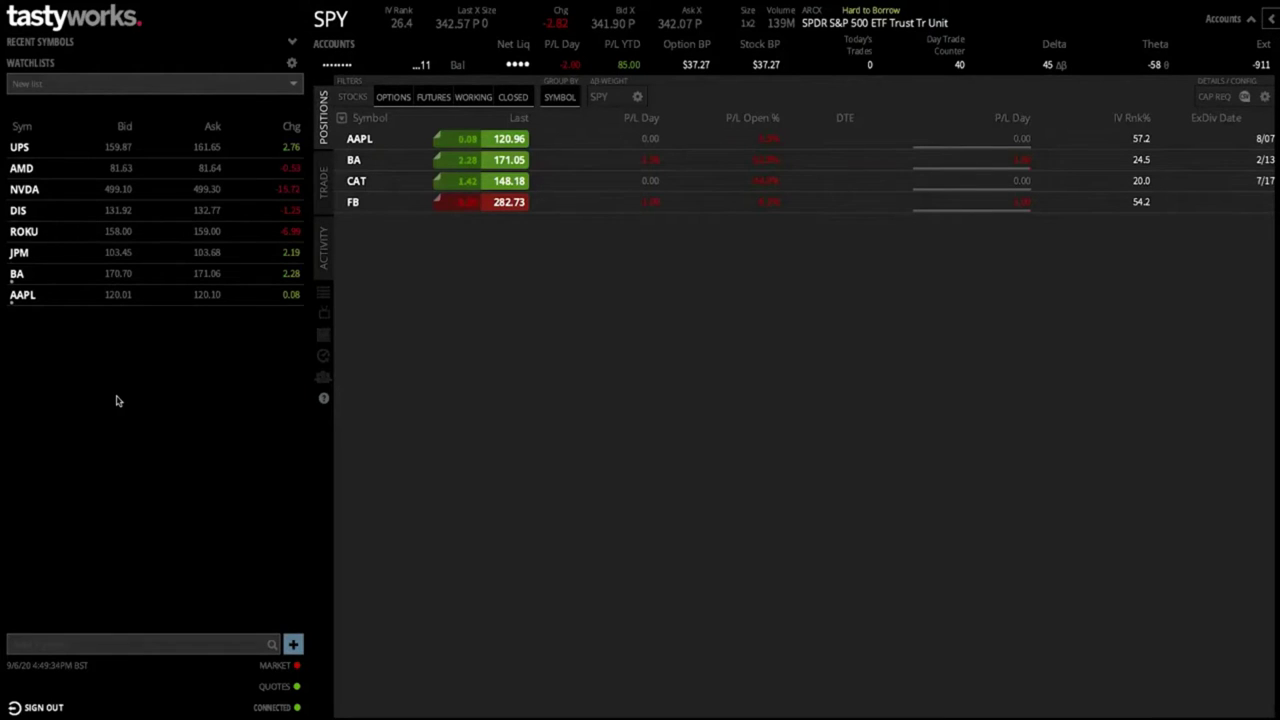
Switch between the New list and Positions watchlists, ending with Positions displayed
click(86, 83)
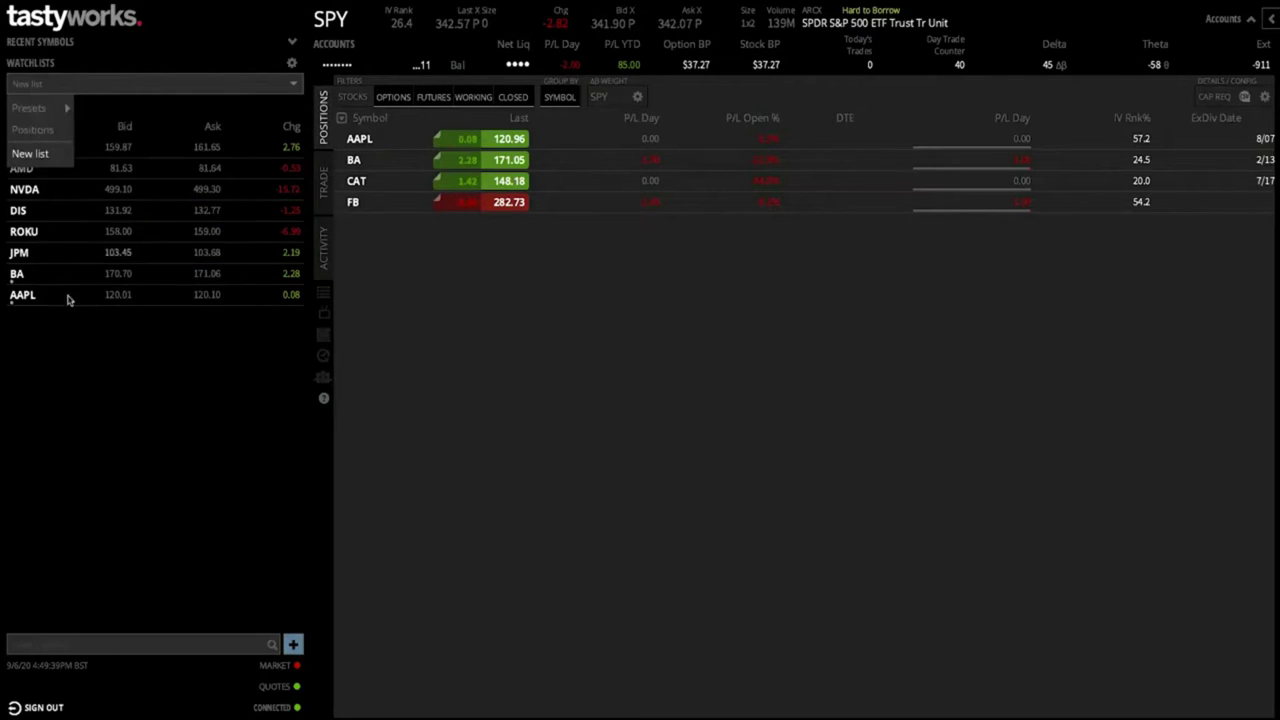
click(194, 88)
click(30, 130)
click(82, 85)
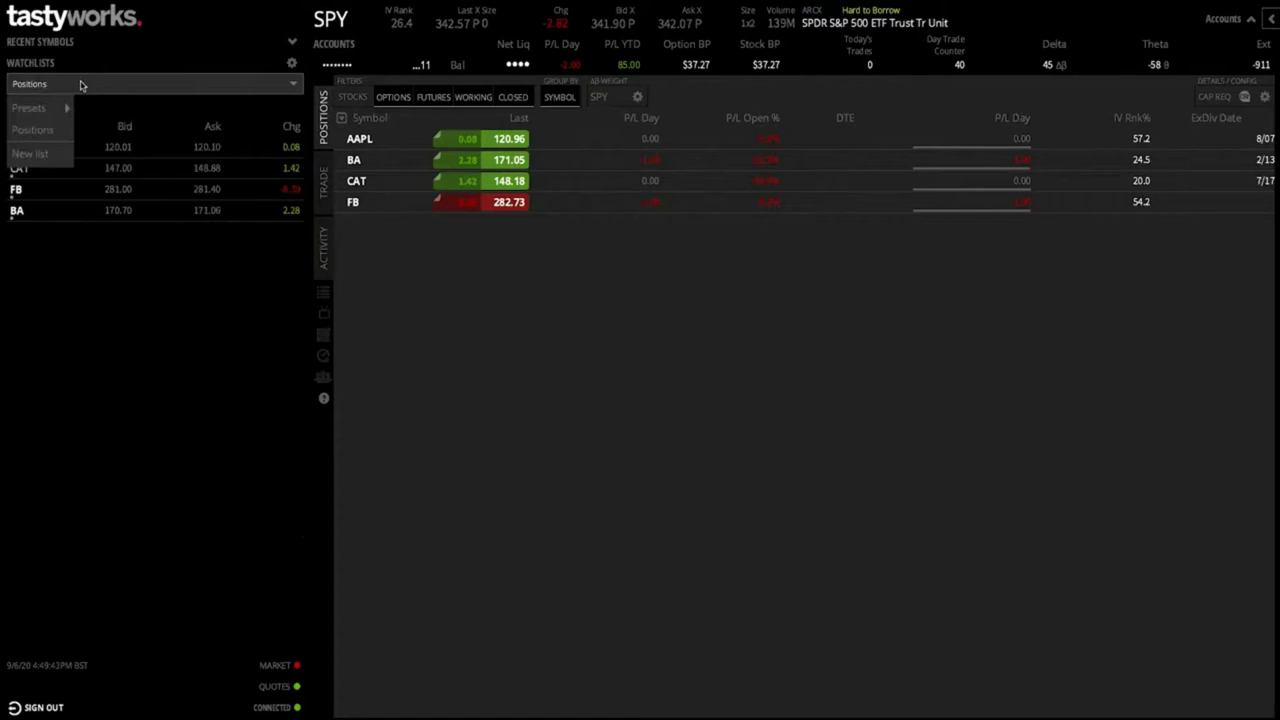
click(44, 155)
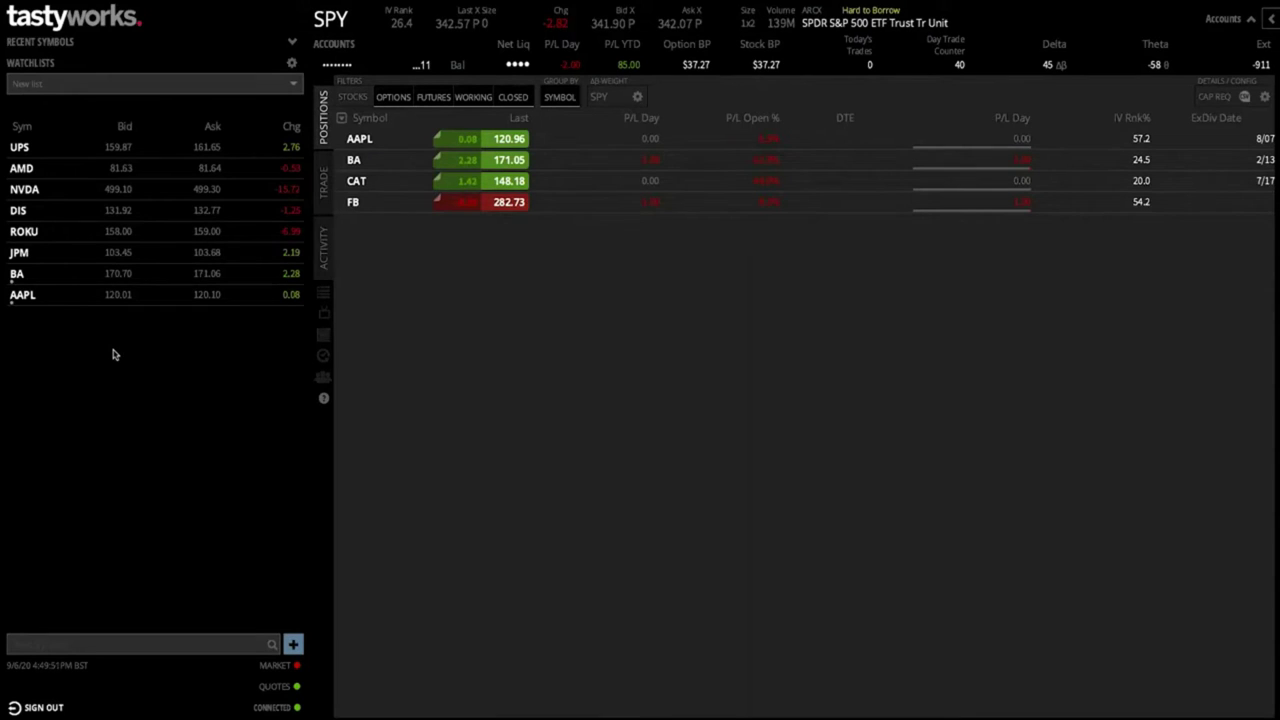
click(97, 84)
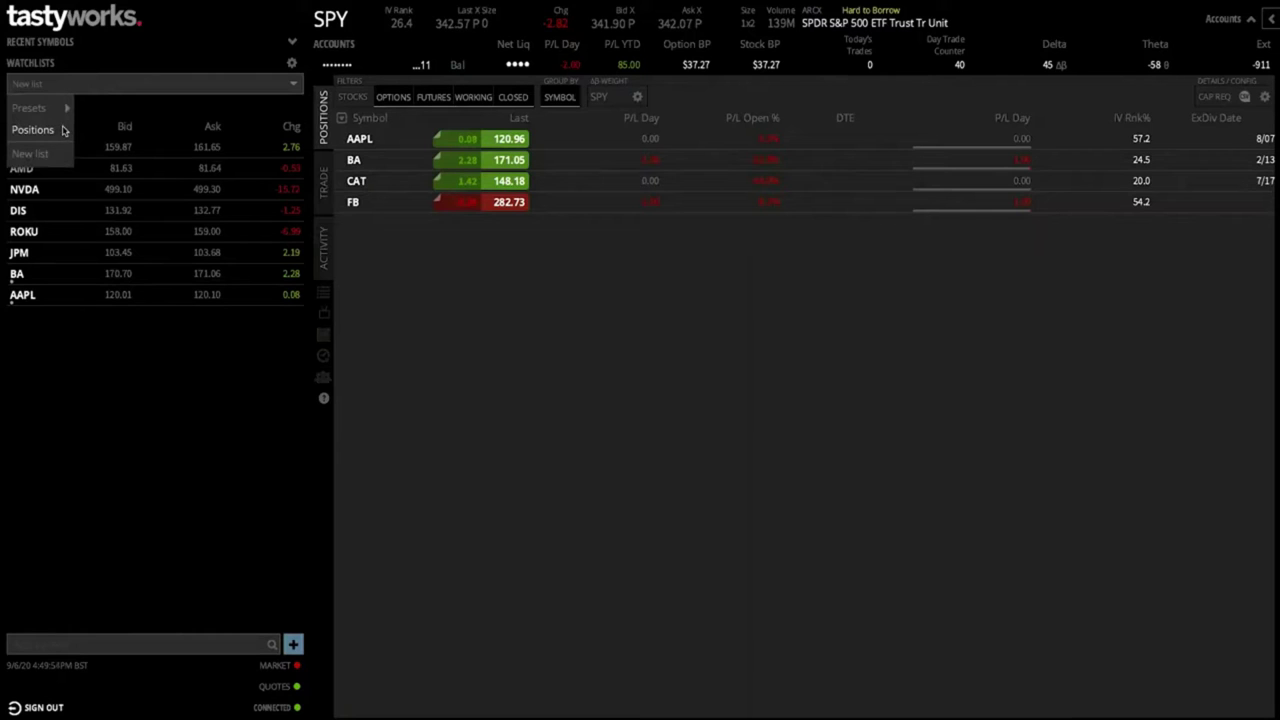
click(60, 130)
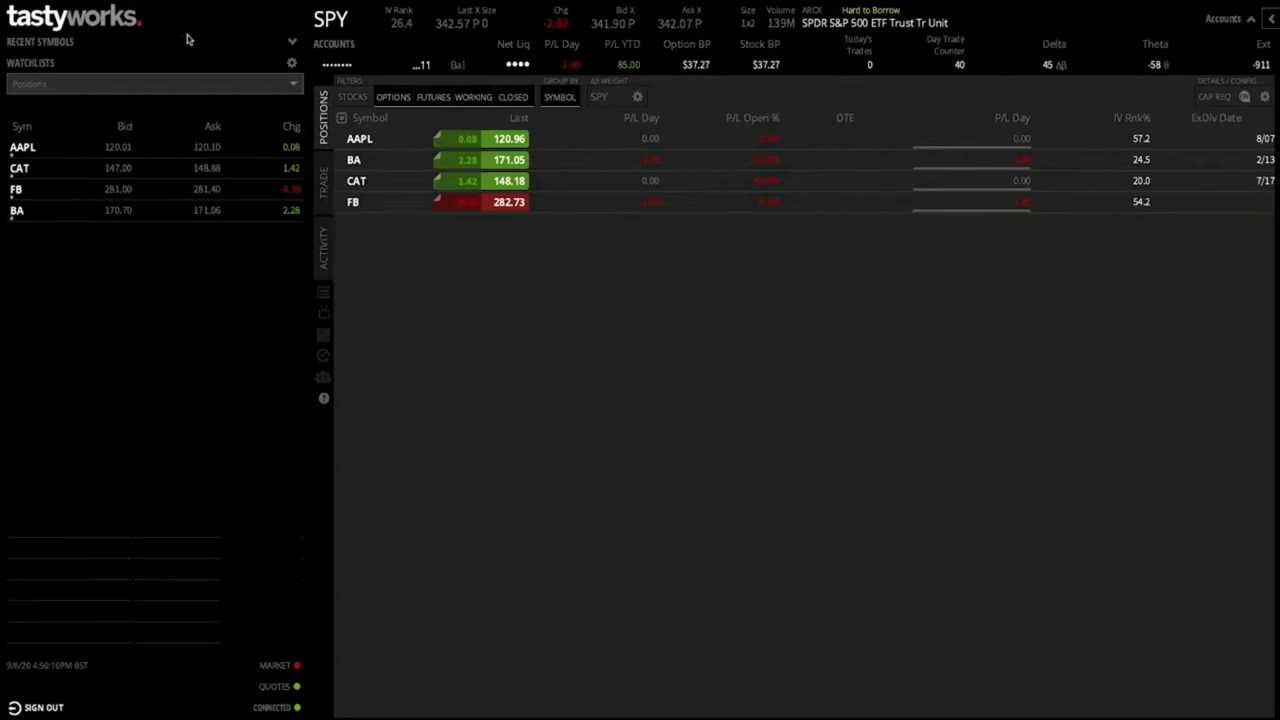
Expand the recent symbols list to view it and collapse it again
click(292, 43)
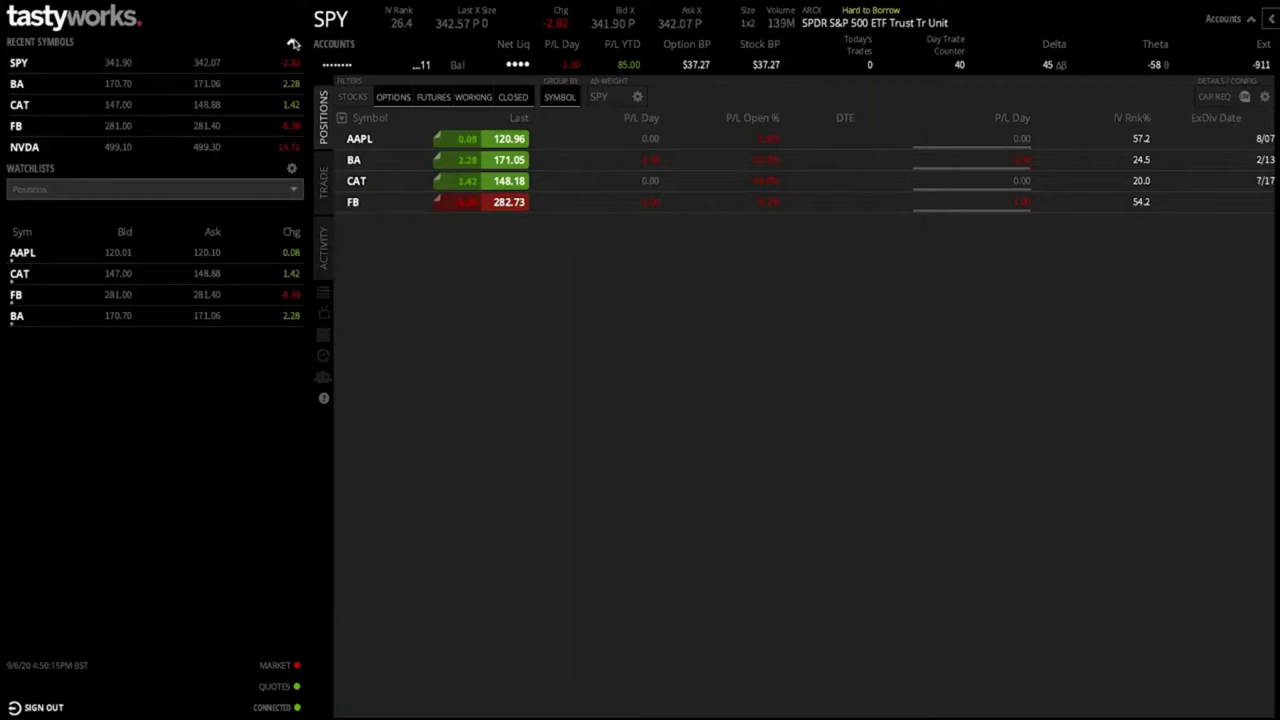
click(292, 43)
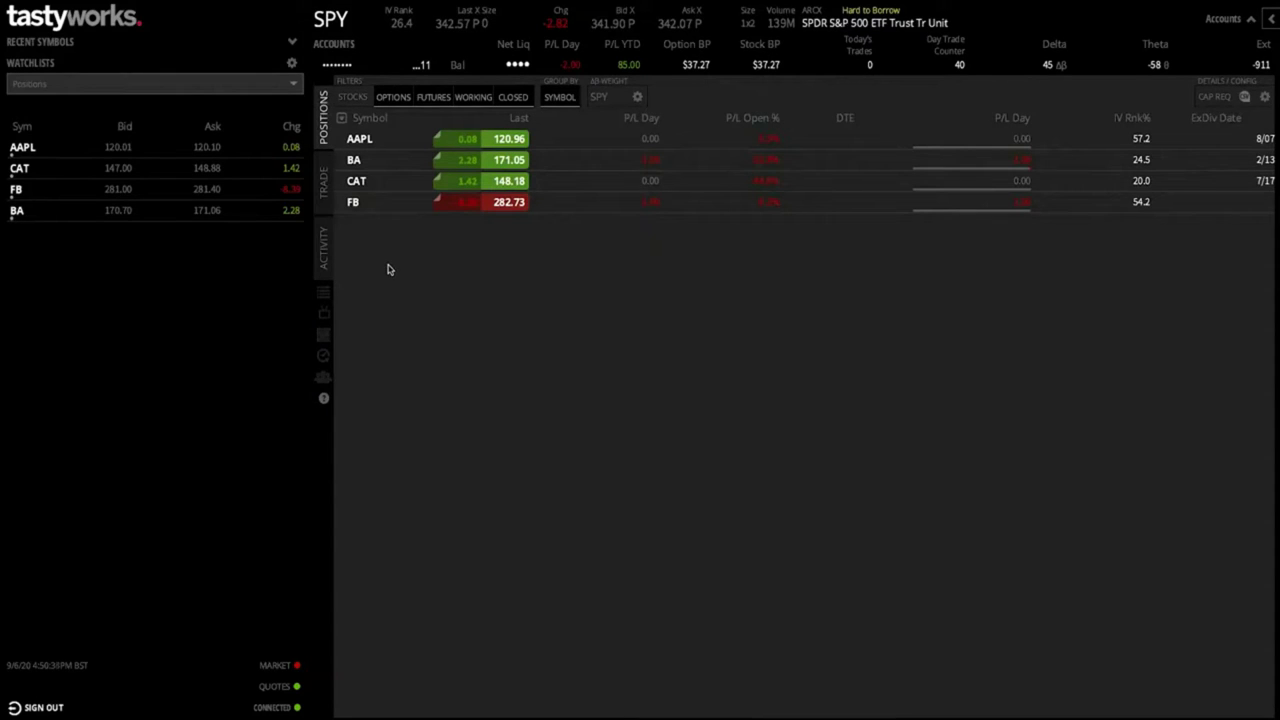
Look up AAPL in the main symbol search and load Apple Inc as the active symbol
click(330, 19)
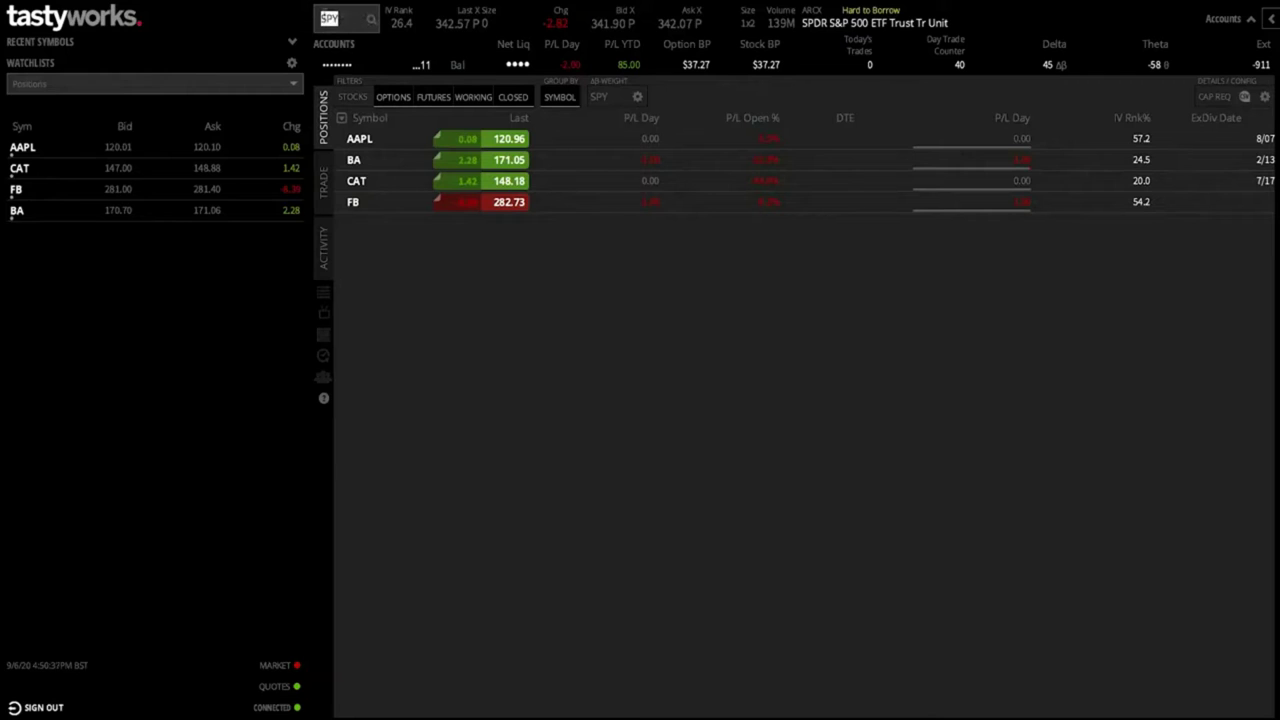
click(447, 254)
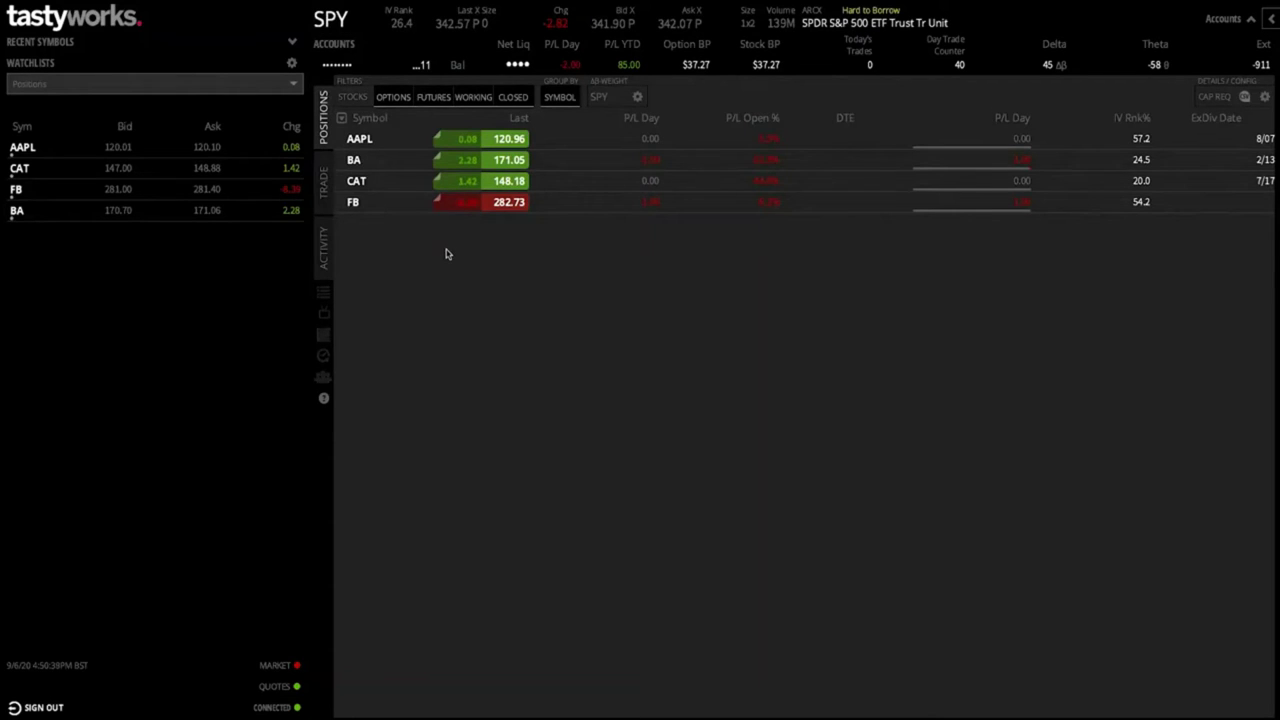
click(330, 19)
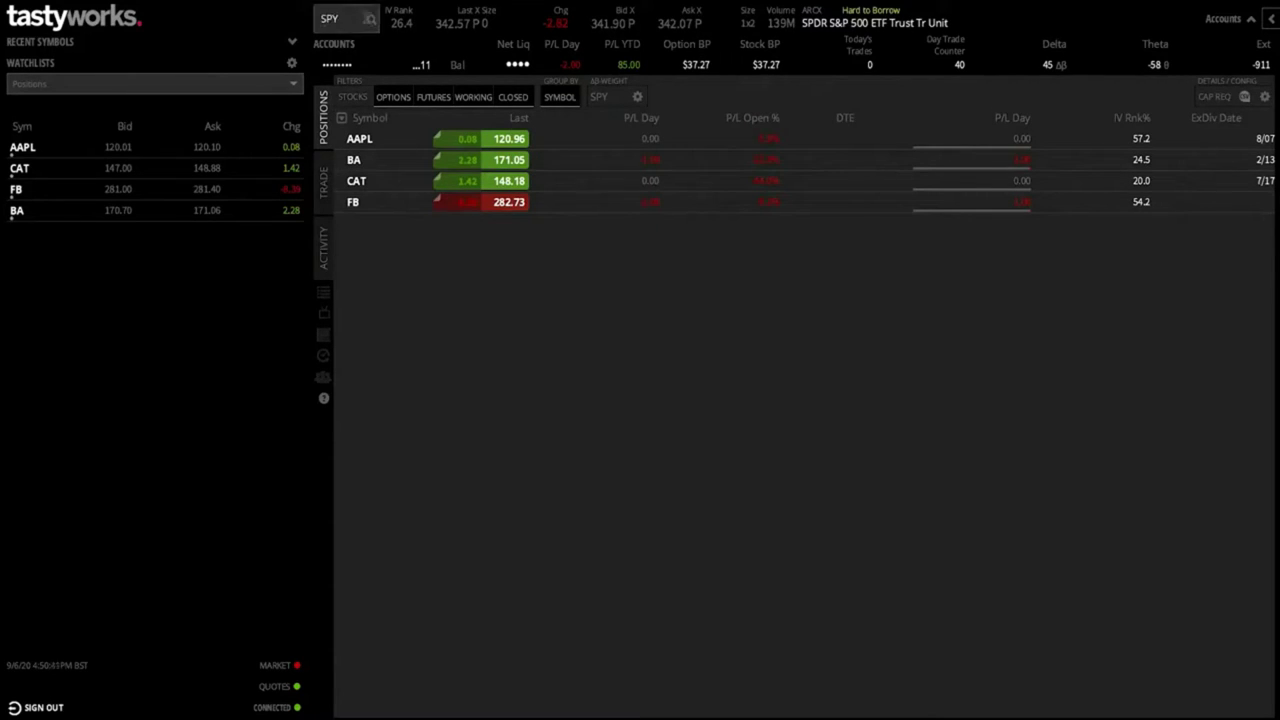
click(449, 417)
click(344, 18)
text(AAPL)
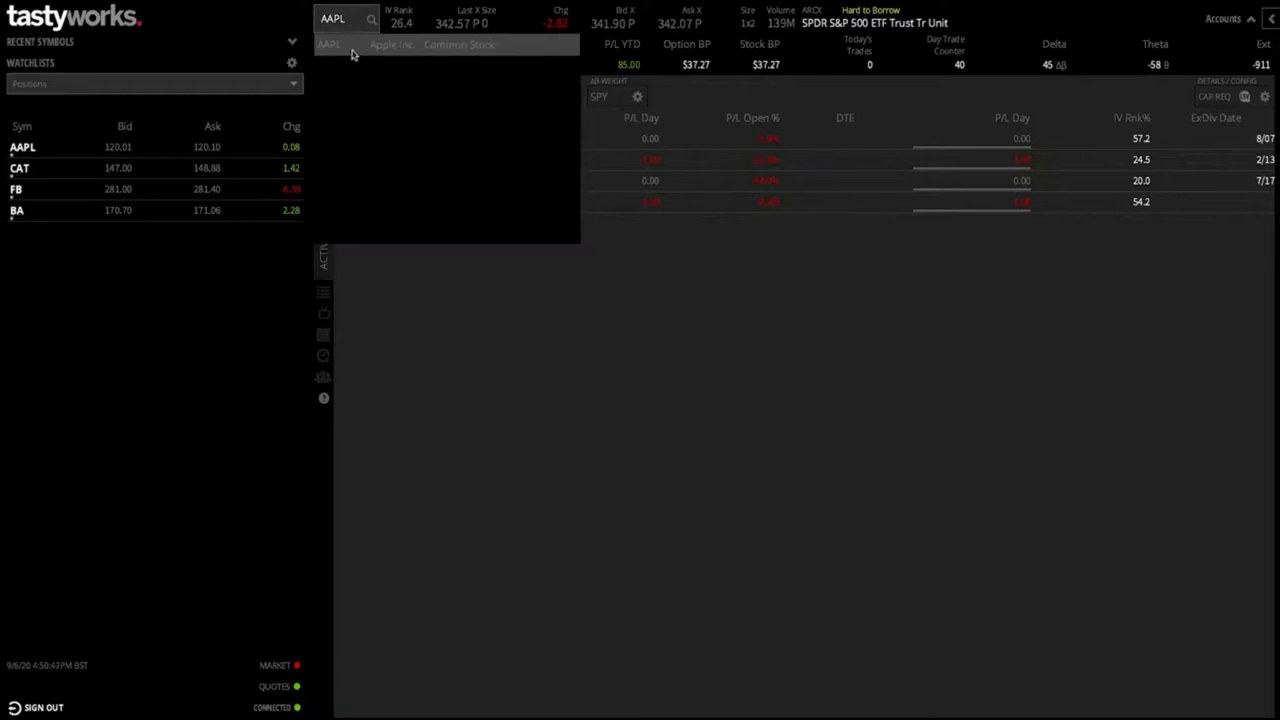
click(352, 47)
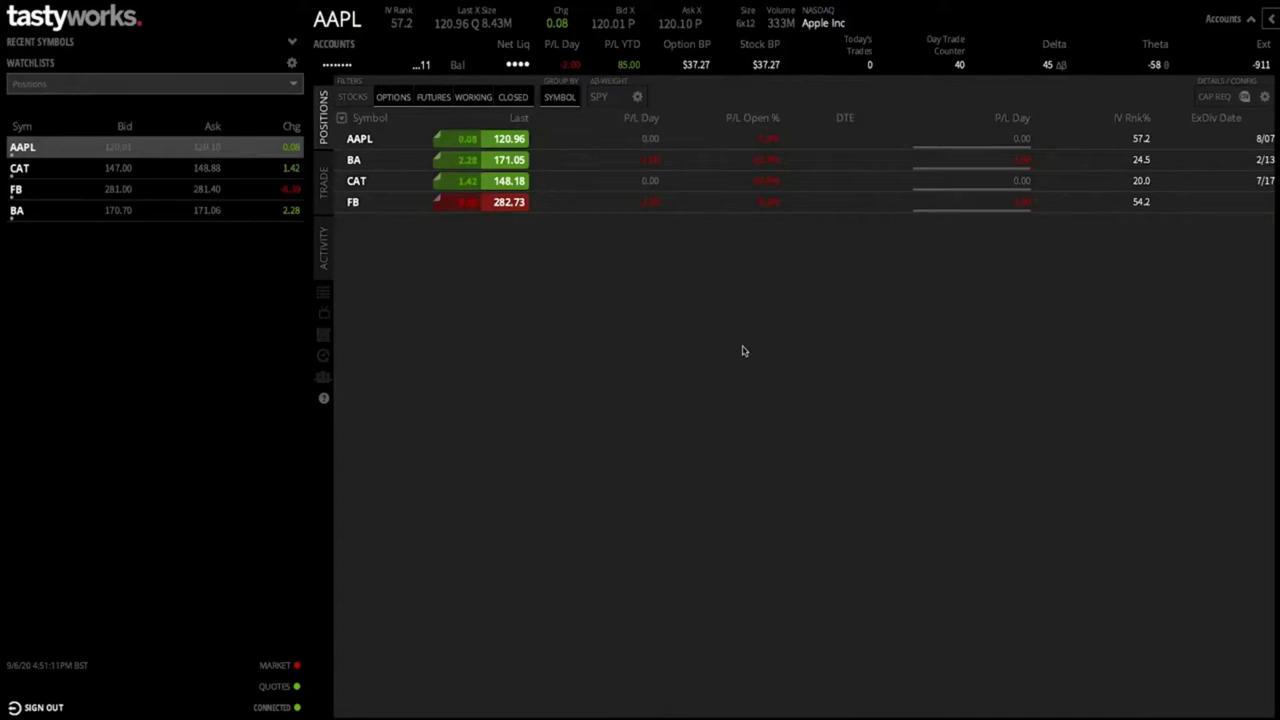
click(349, 21)
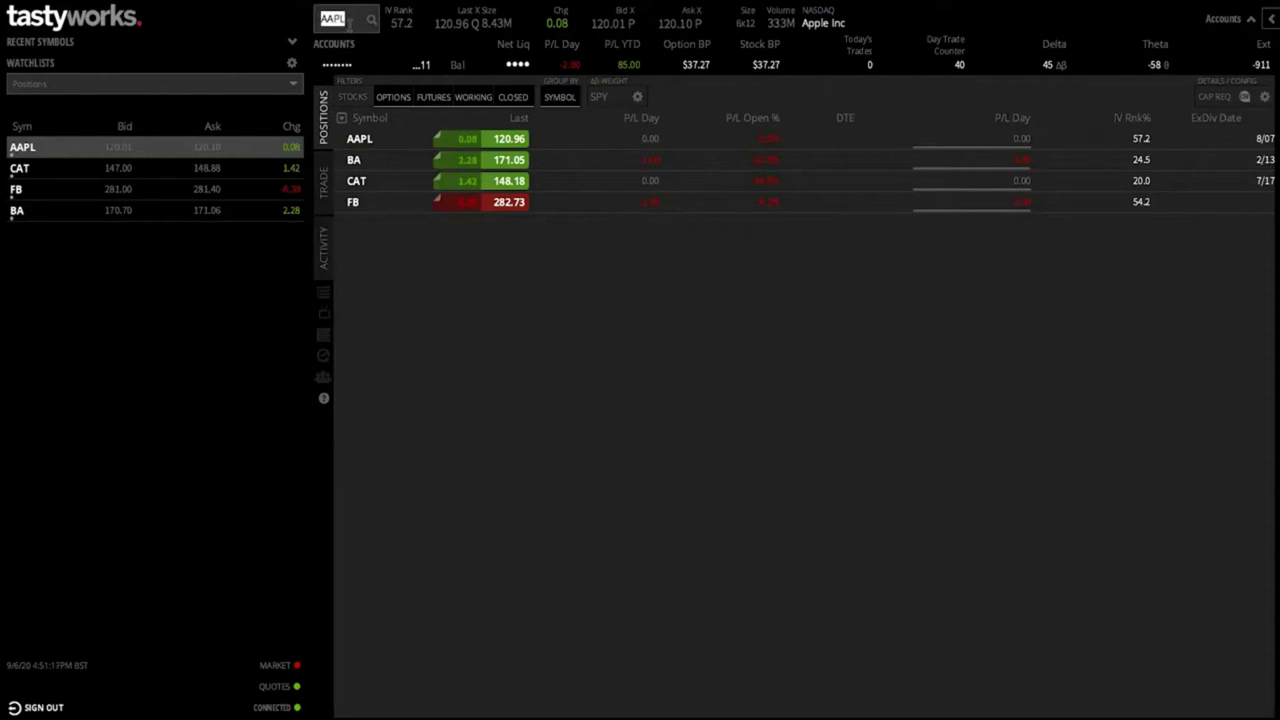
click(468, 492)
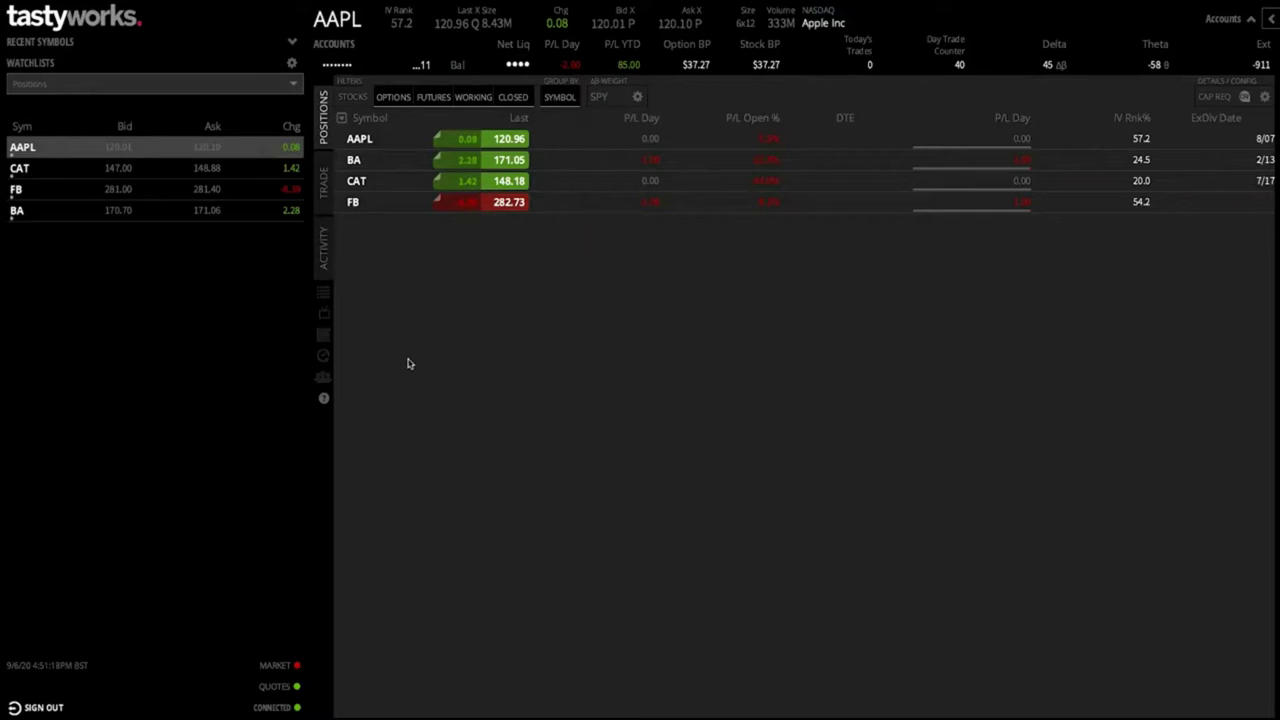
Open the trade view for AAPL and show its option expirations in Table mode
click(323, 186)
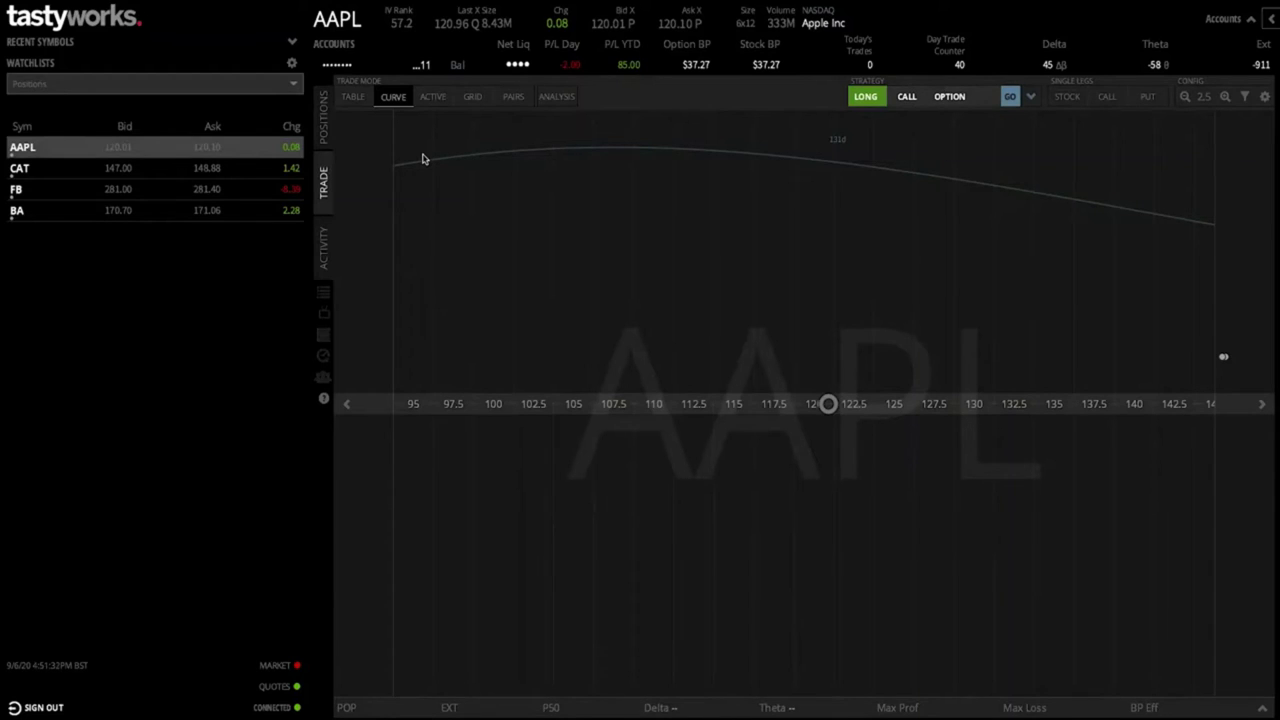
click(354, 97)
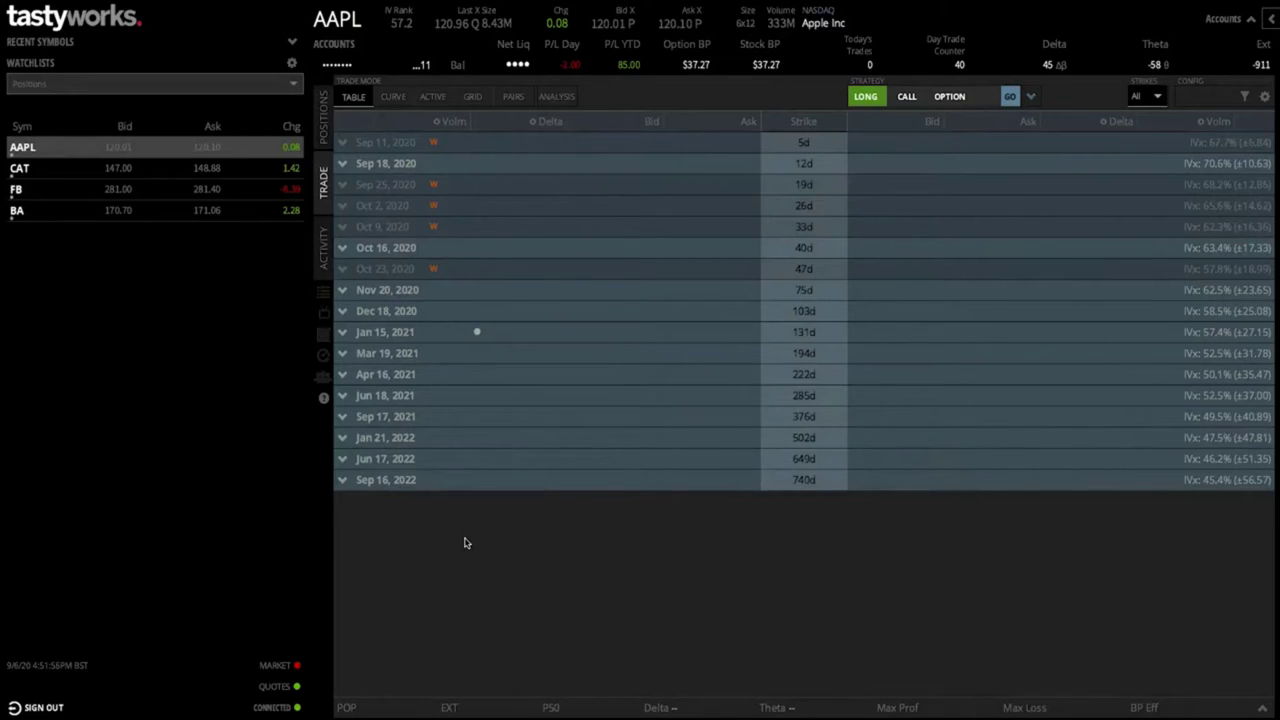
Look through the Active, Grid, Pairs and Curve trade modes, close the new pairs trade window, and return to Table mode
click(430, 99)
click(474, 99)
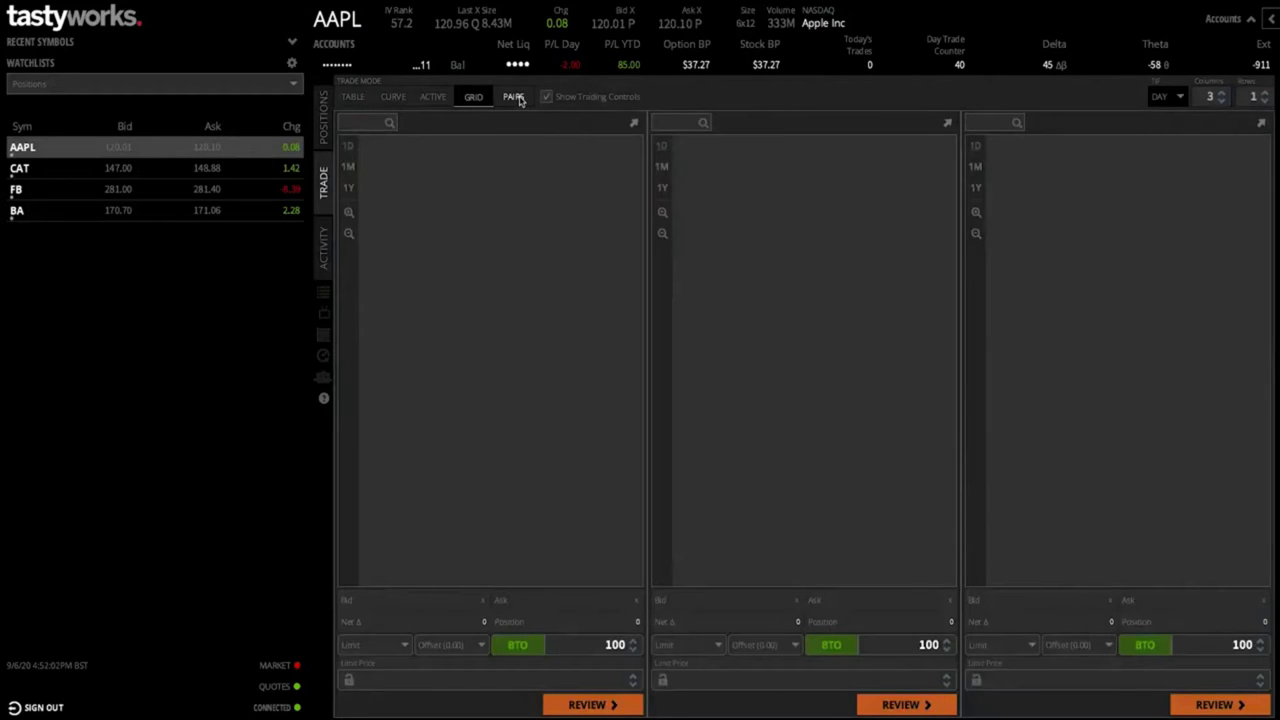
click(516, 98)
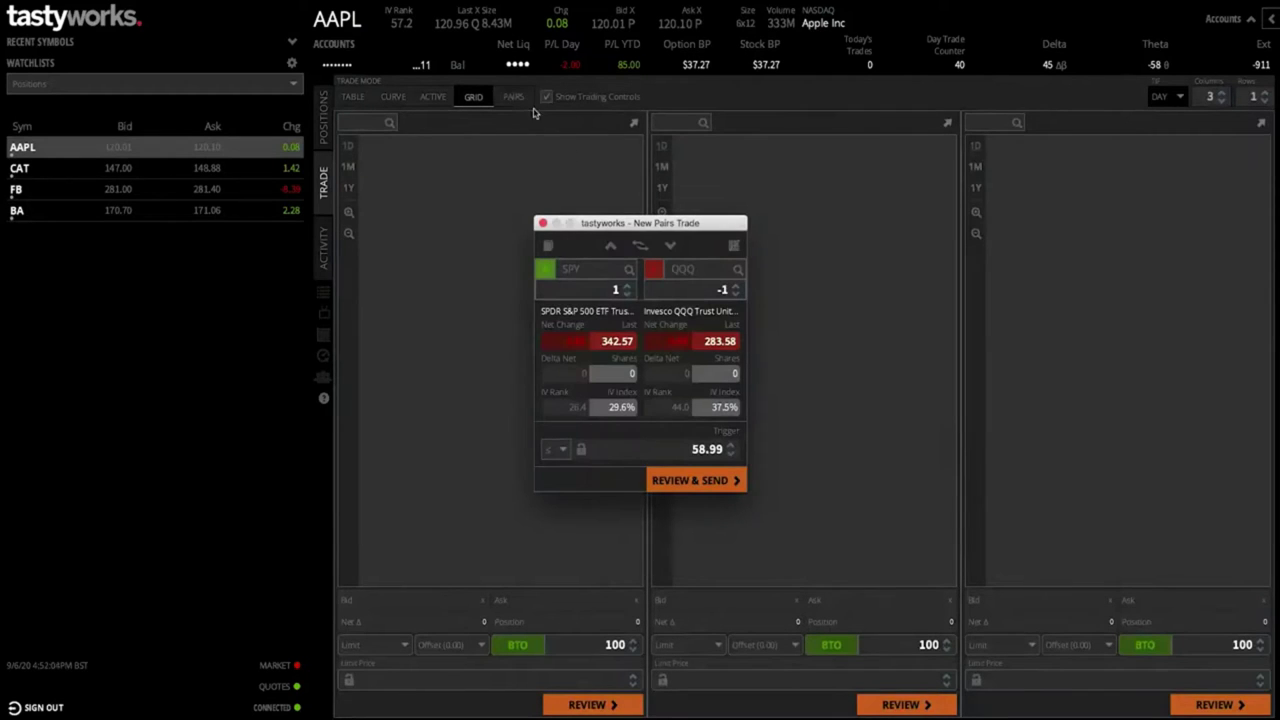
click(542, 223)
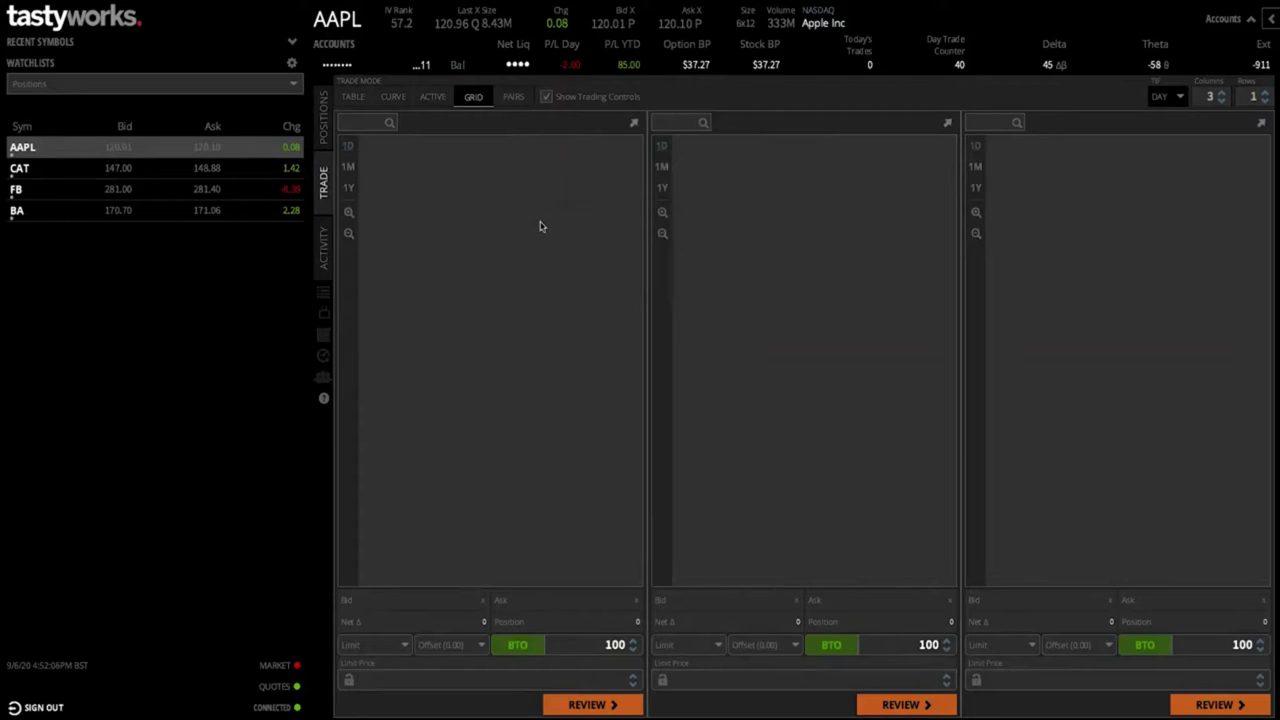
click(436, 100)
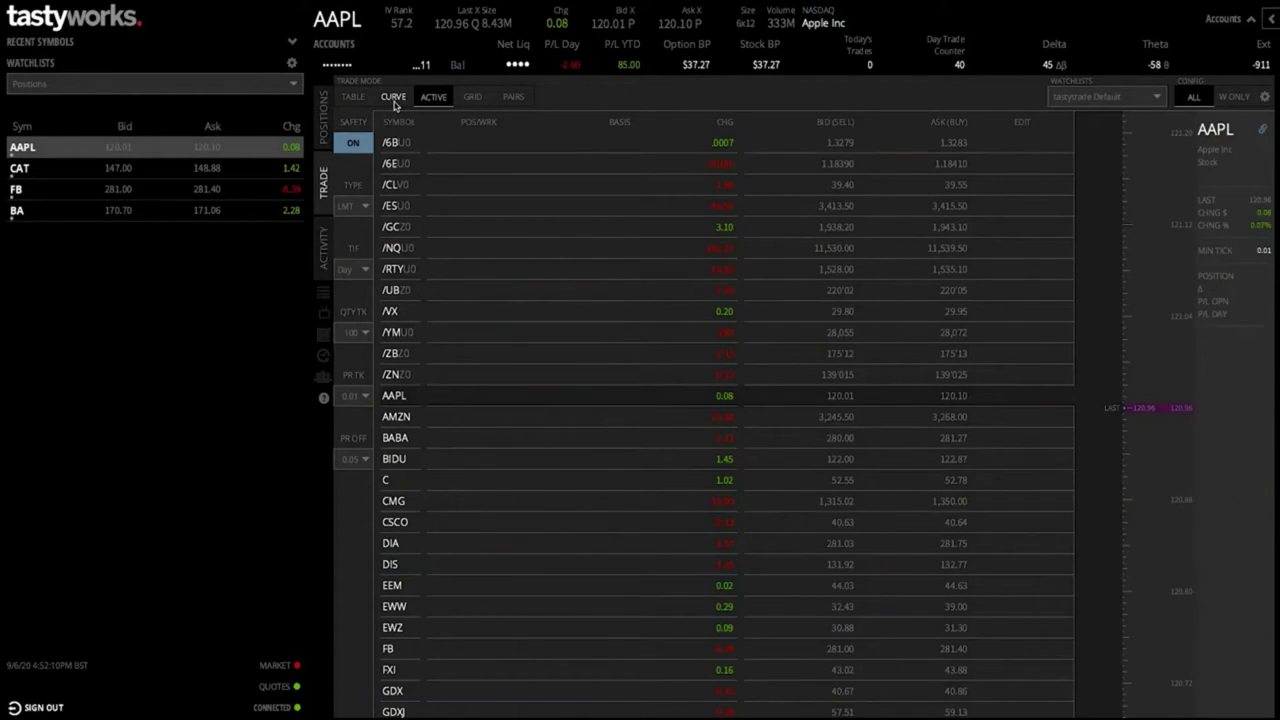
click(393, 100)
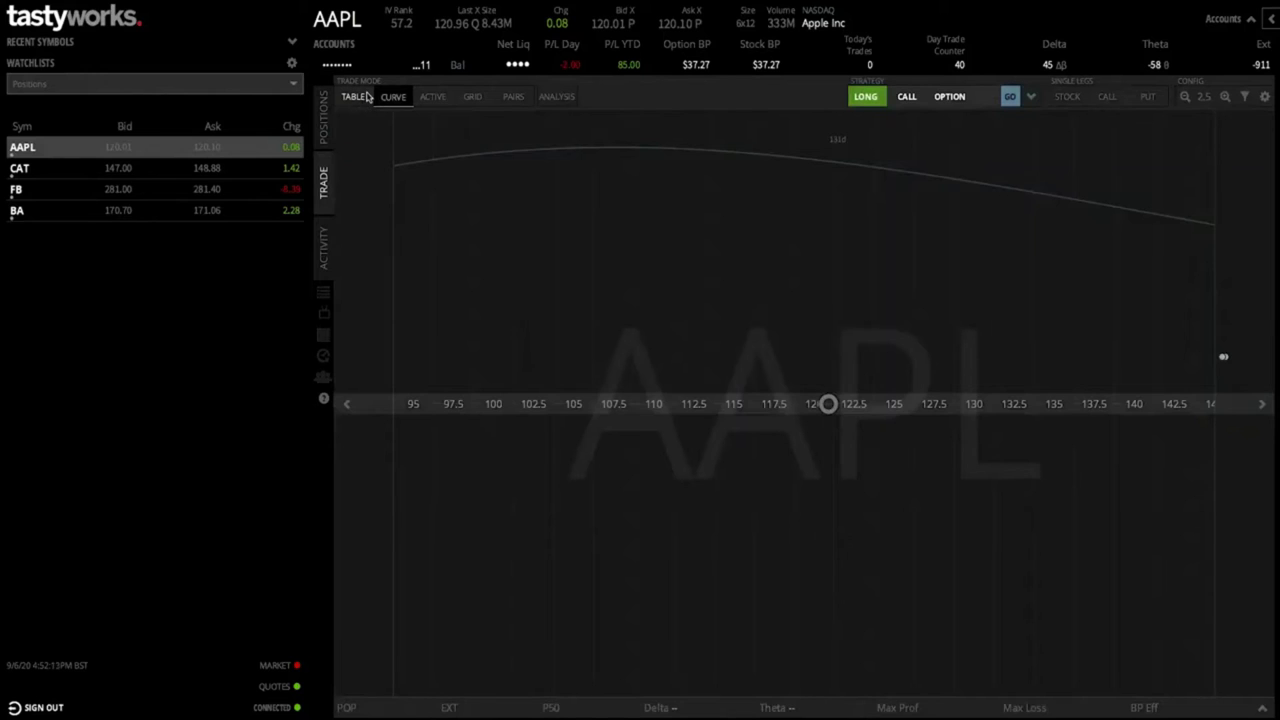
click(362, 99)
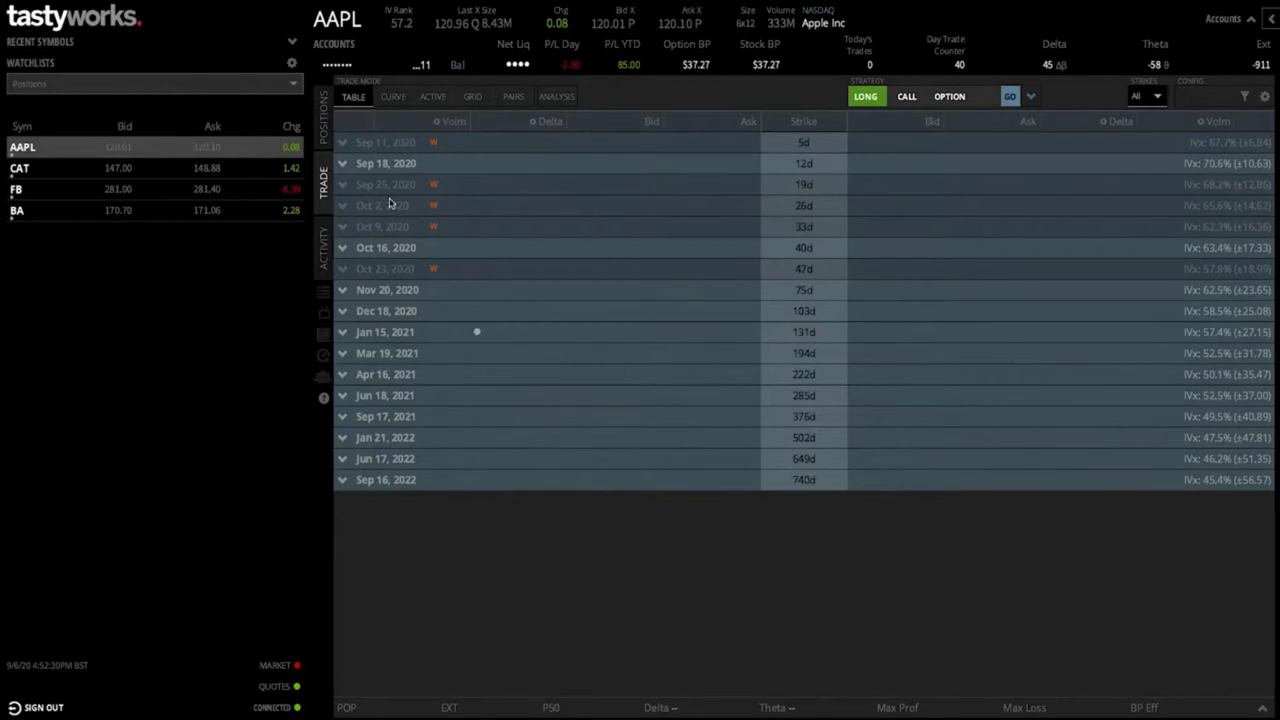
Expand the Sep 11, 2020 expiration and examine its calls and puts across the strikes, collapsing and reopening it once
click(343, 142)
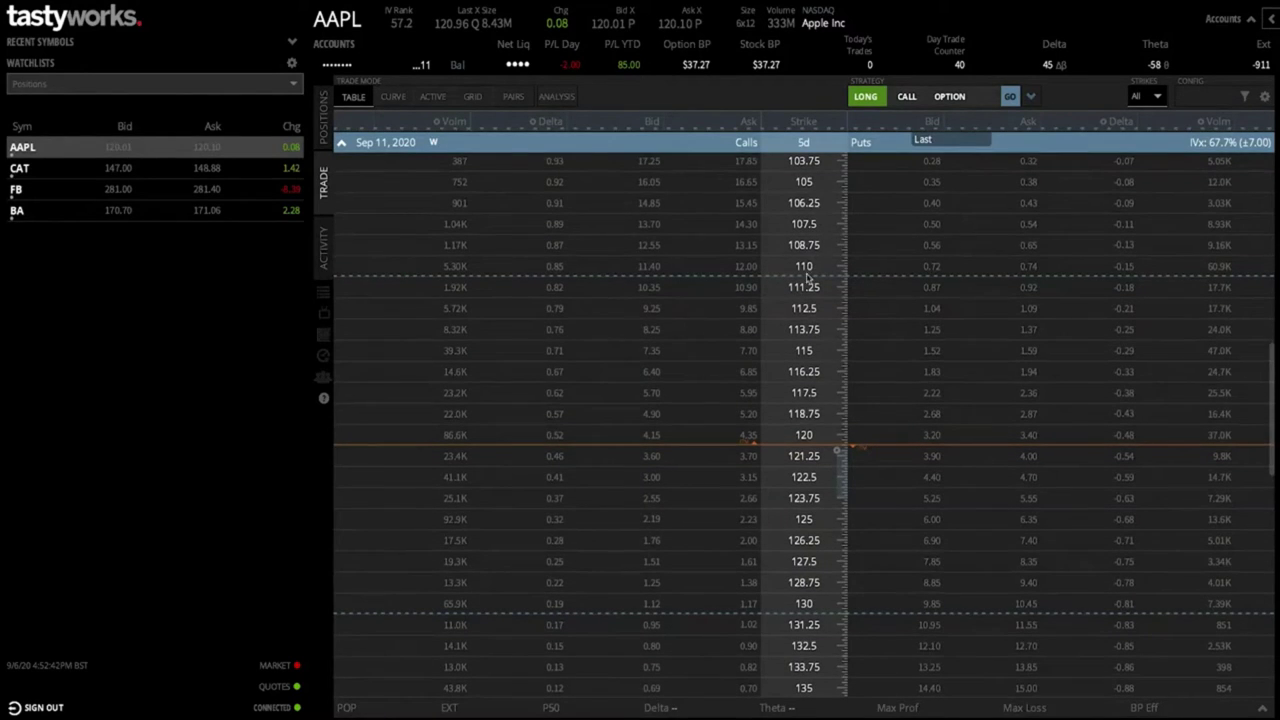
scroll(818, 409, down, 1)
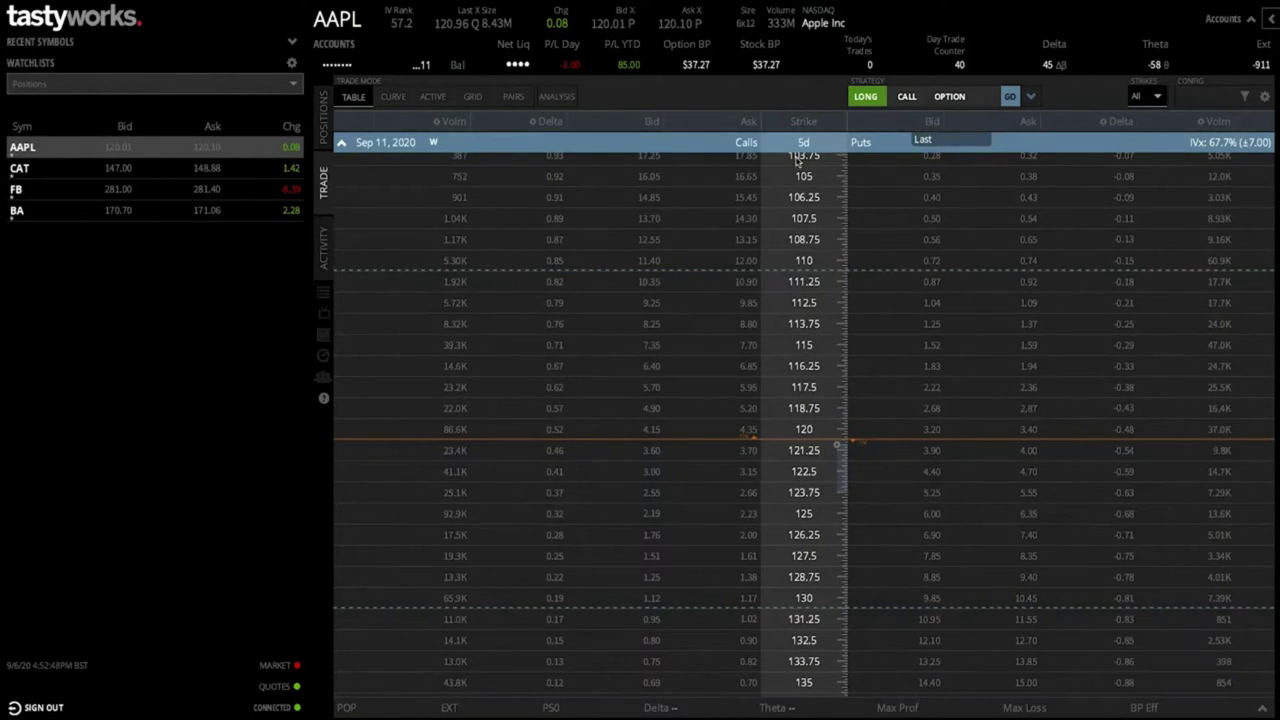
scroll(805, 560, down, 2)
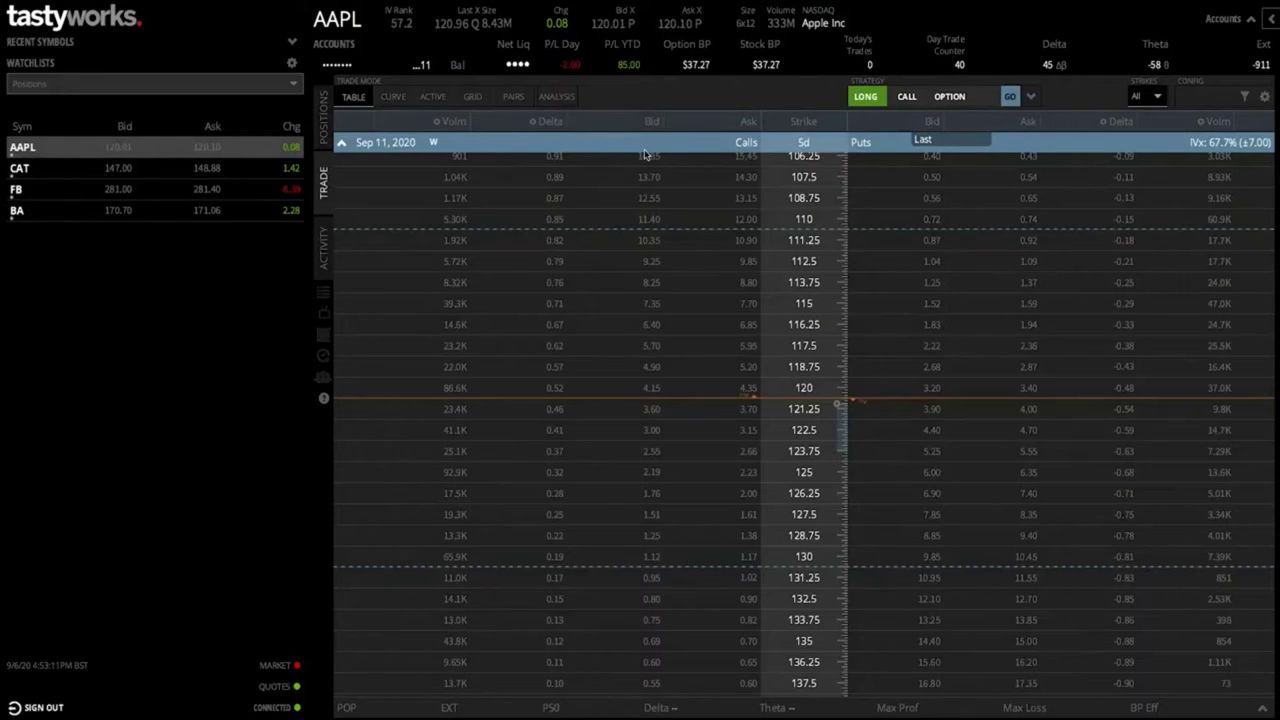
click(758, 147)
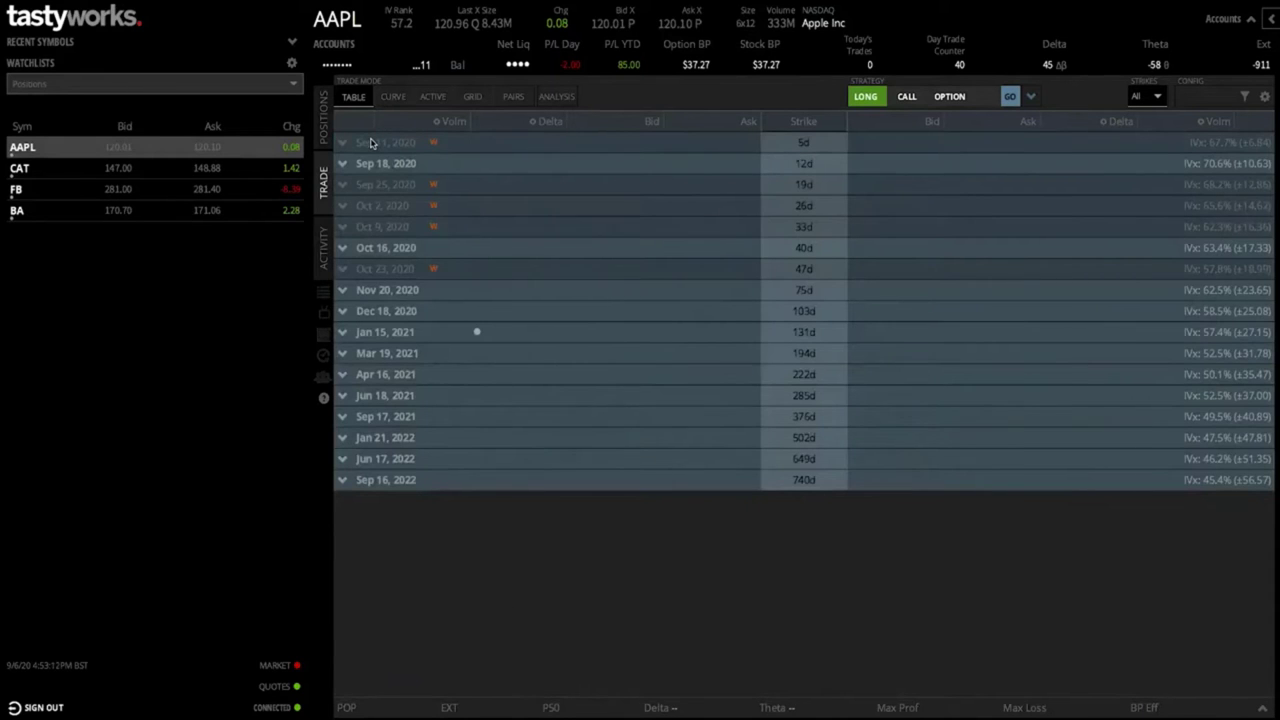
click(408, 152)
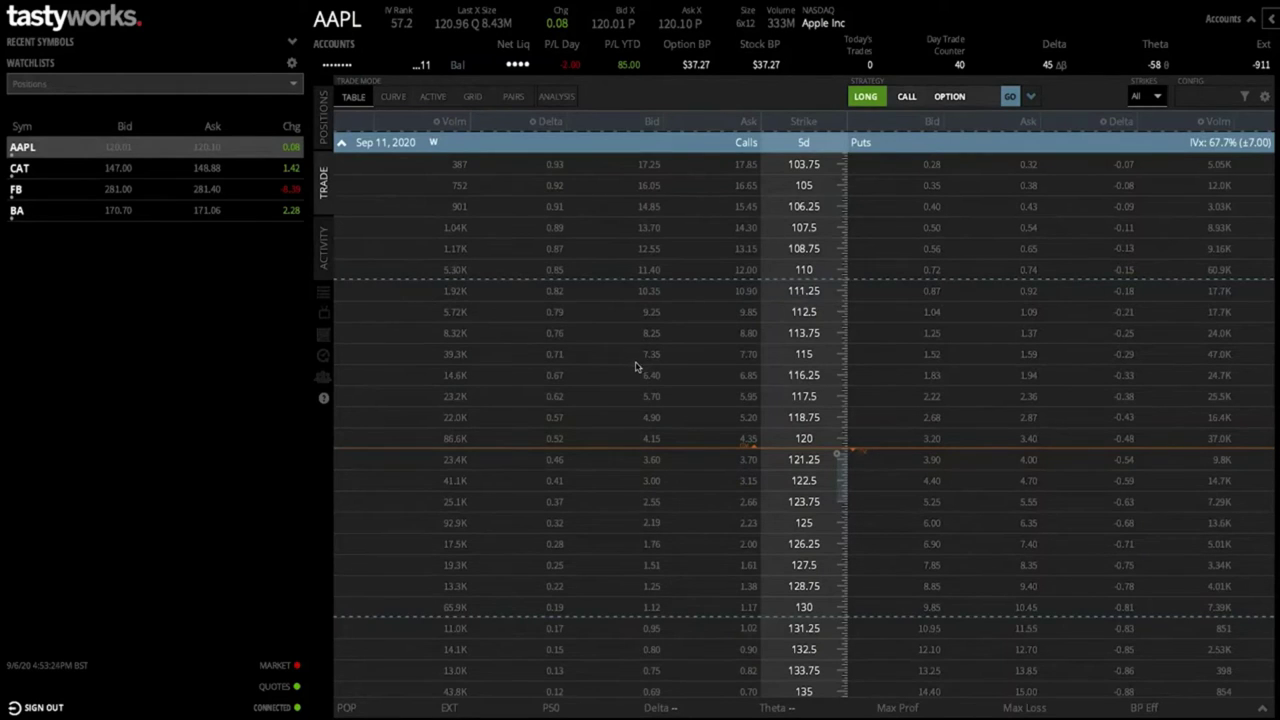
scroll(650, 454, down, 1)
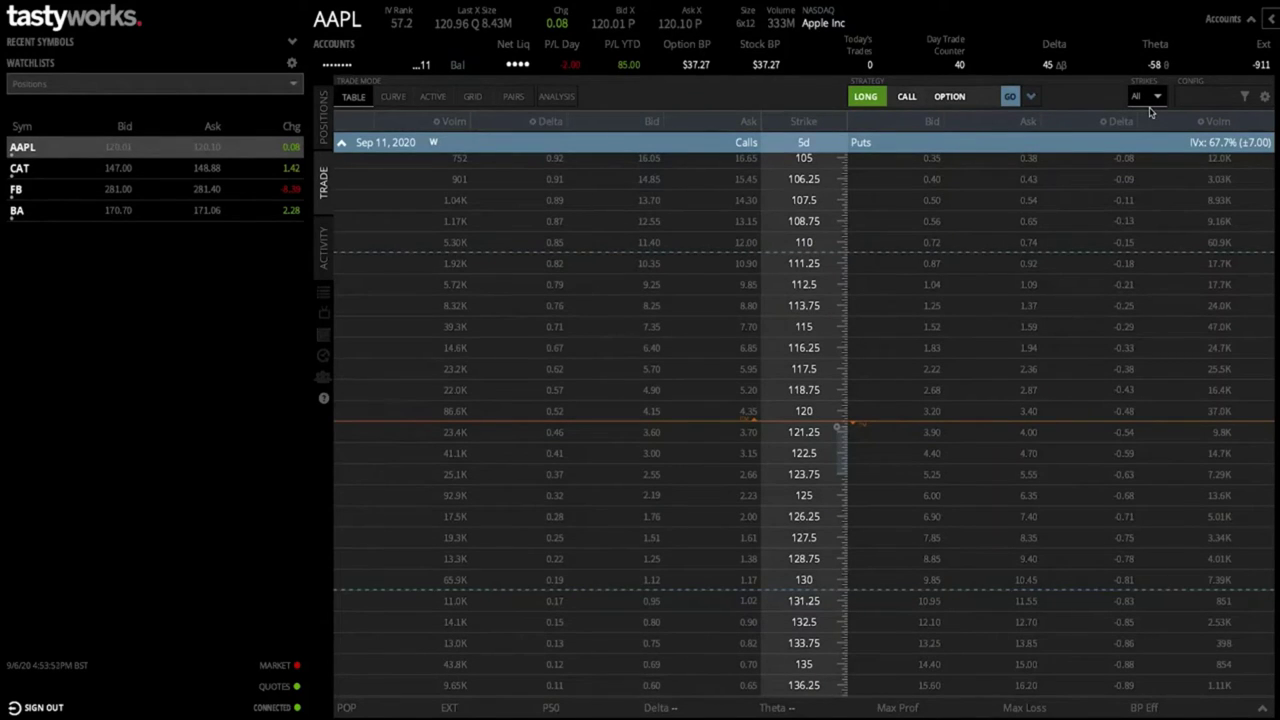
Open the trade settings and look through the Display, Order, Stocks, Options and Futures options
click(1265, 100)
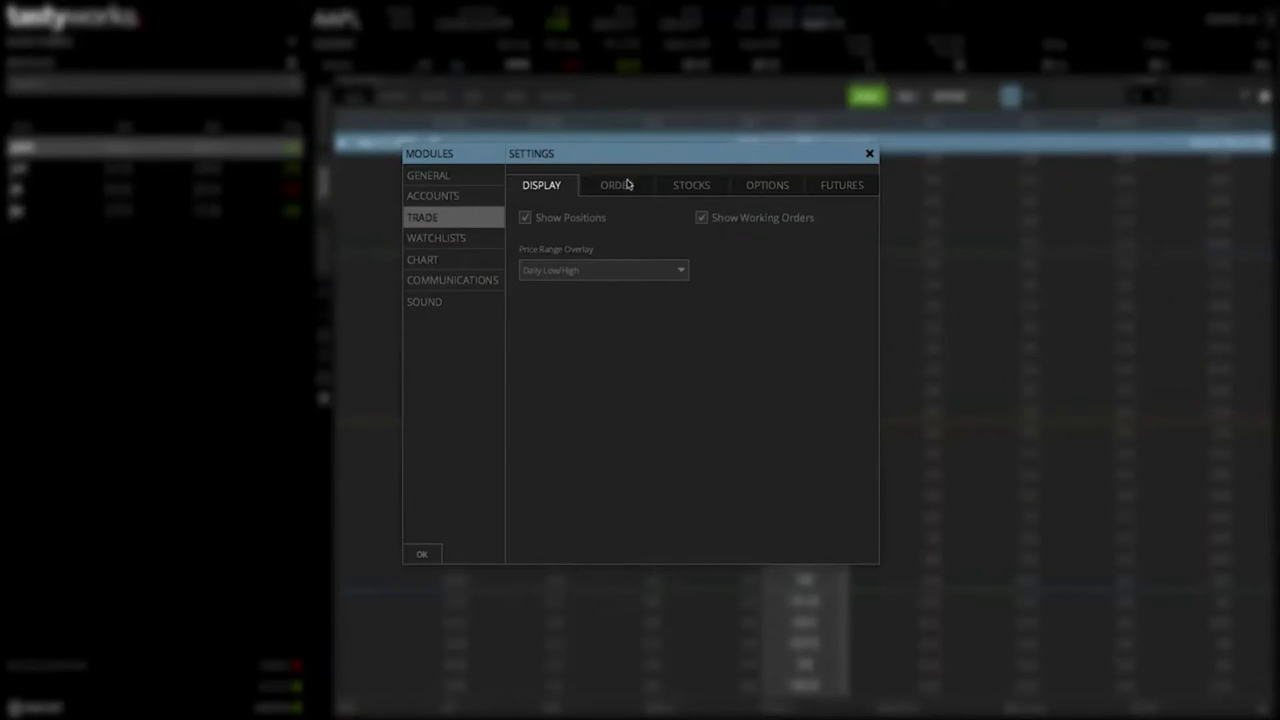
click(756, 187)
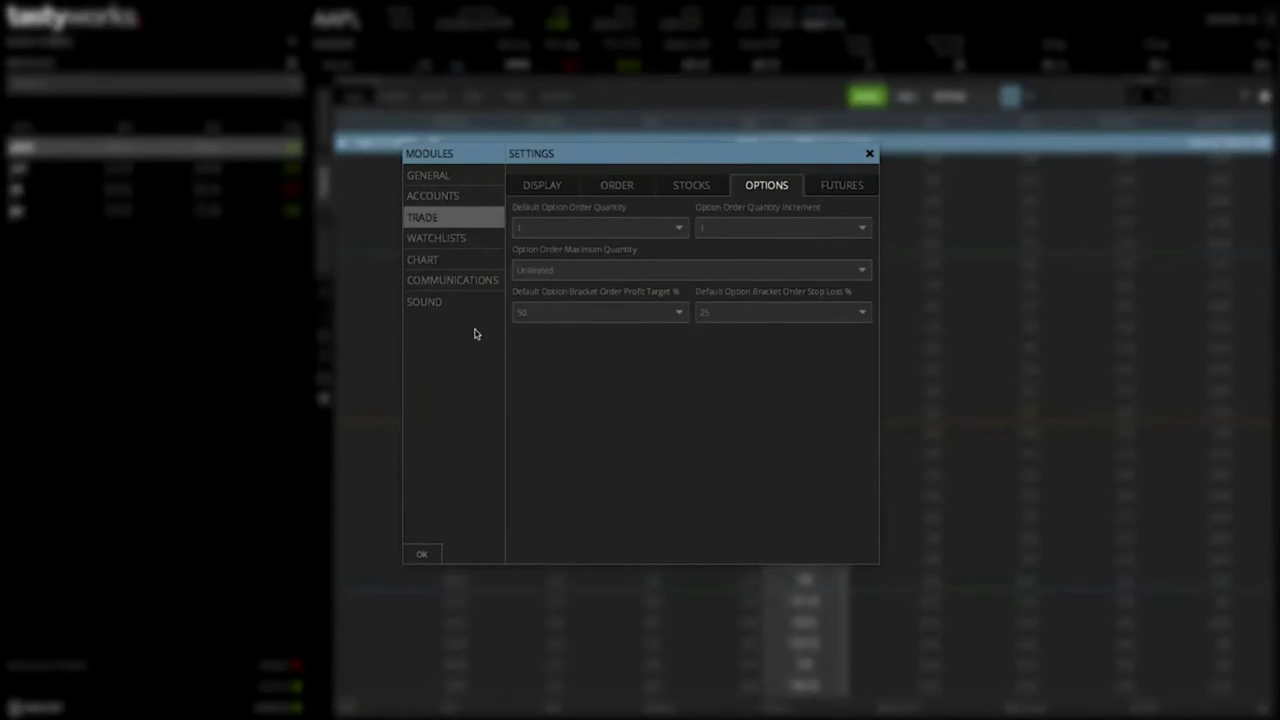
click(553, 187)
click(613, 190)
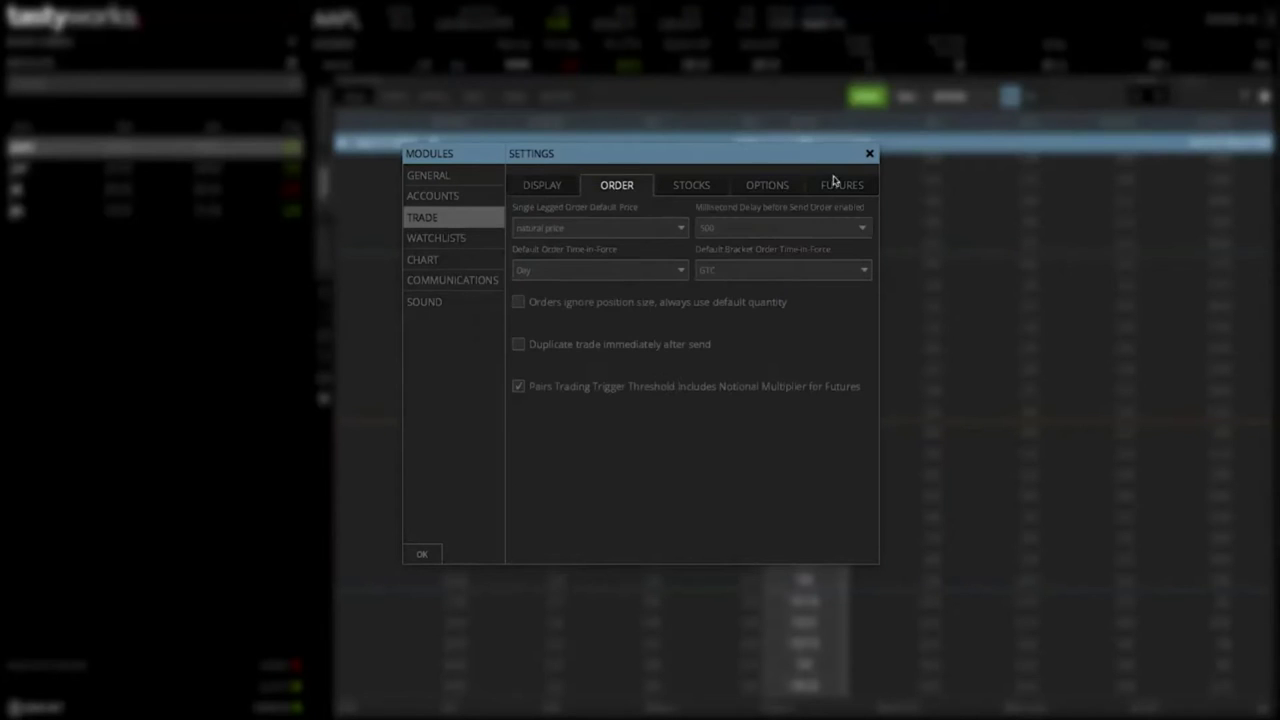
click(838, 189)
click(708, 196)
click(758, 190)
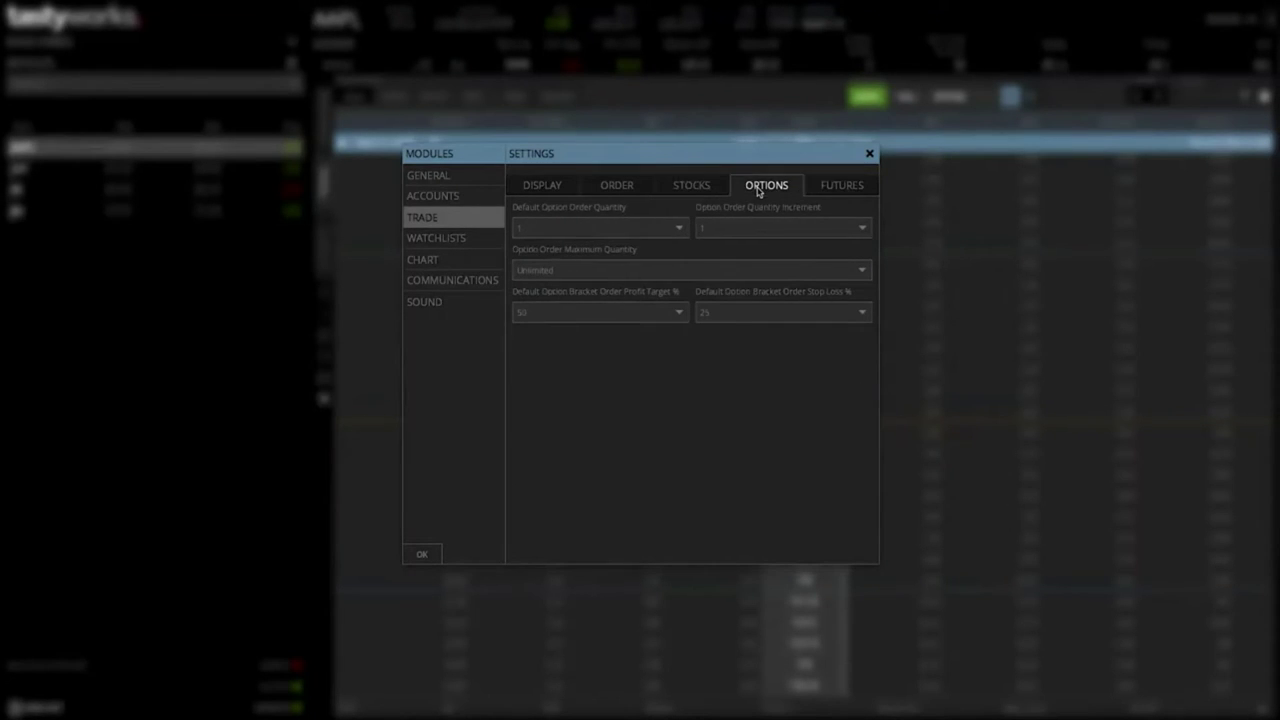
Look through the Chart, Watchlists and General modules of the settings
click(432, 266)
click(432, 244)
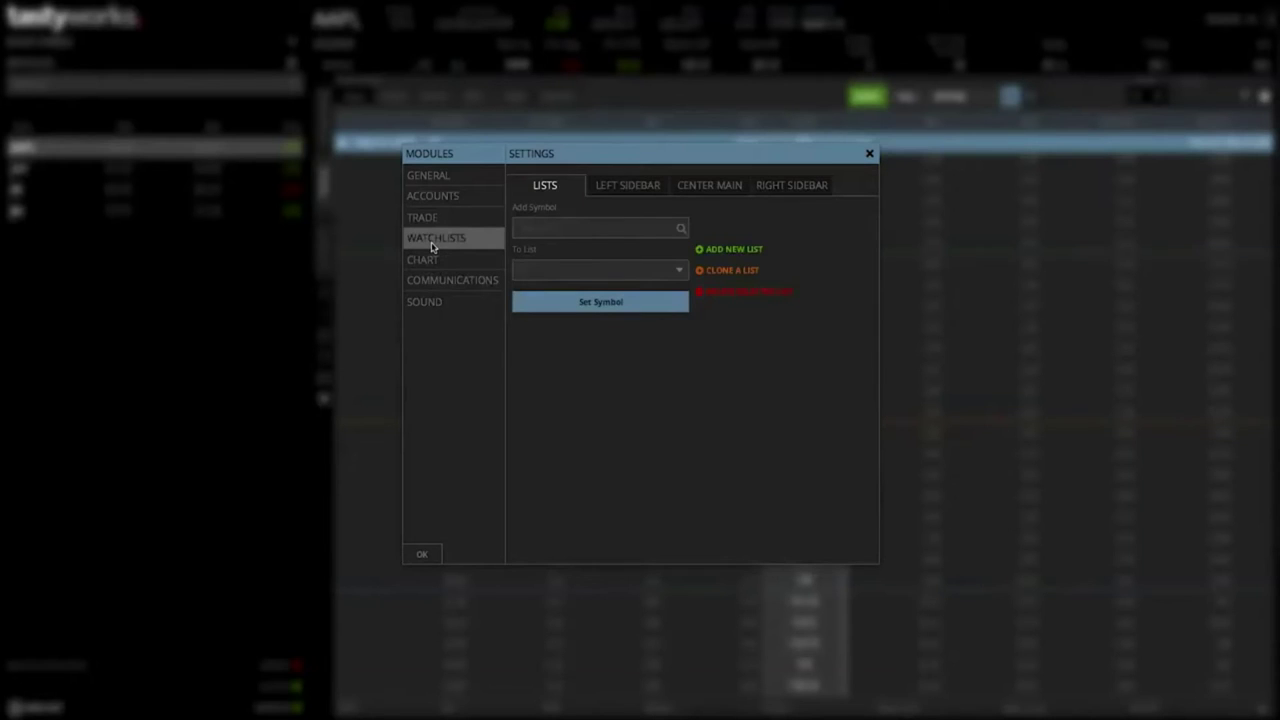
click(435, 179)
Examine the Accounts settings, including Positions, Position Detail and Header Detail, check the Chart module, and close the settings
click(438, 198)
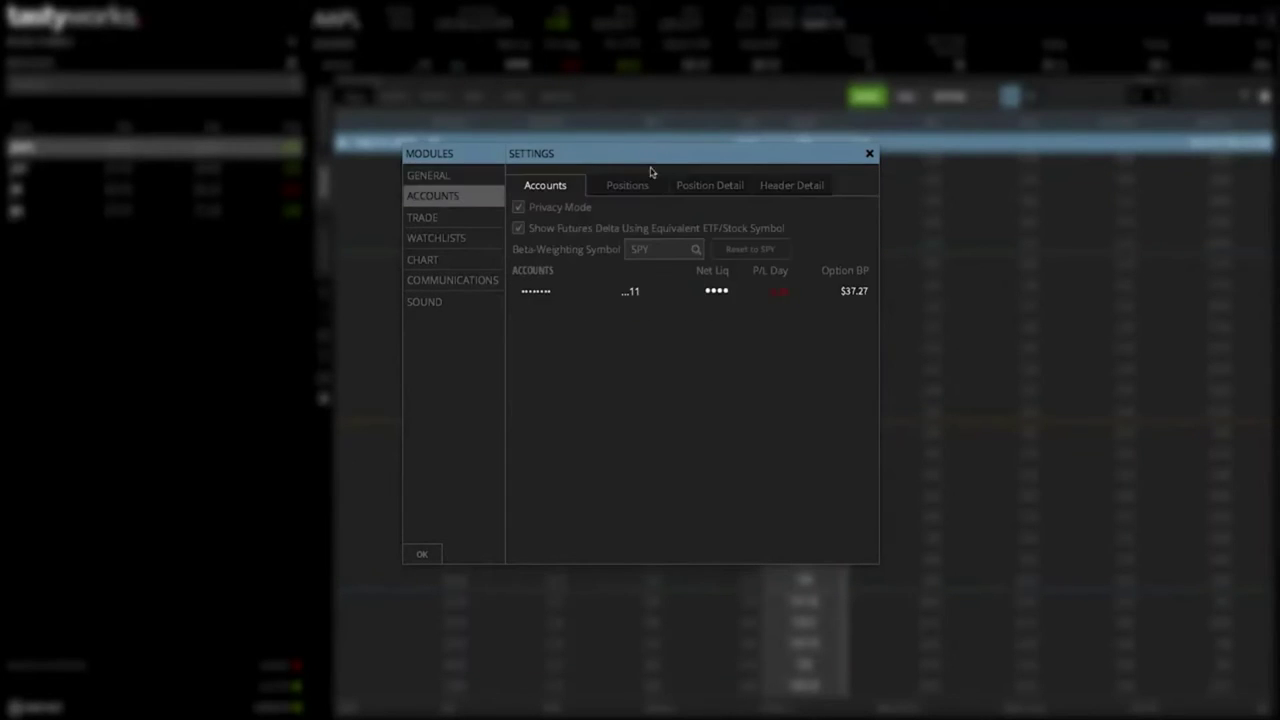
click(645, 187)
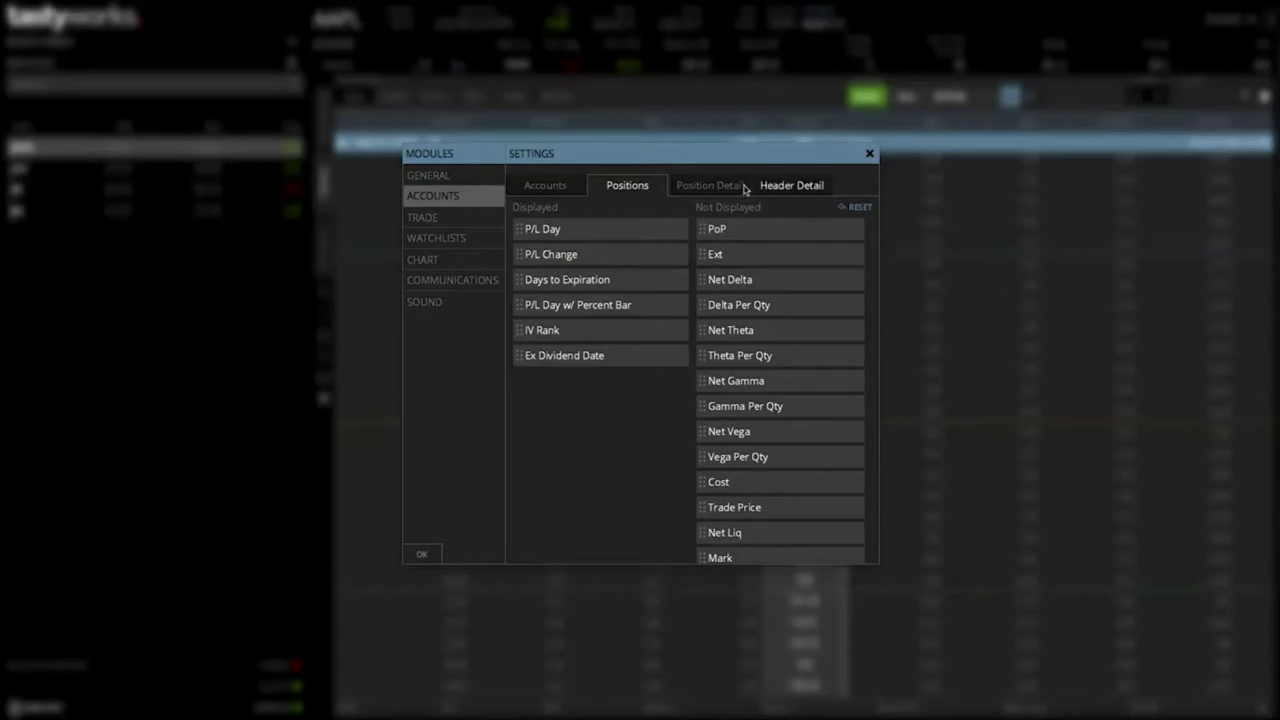
click(700, 186)
click(778, 191)
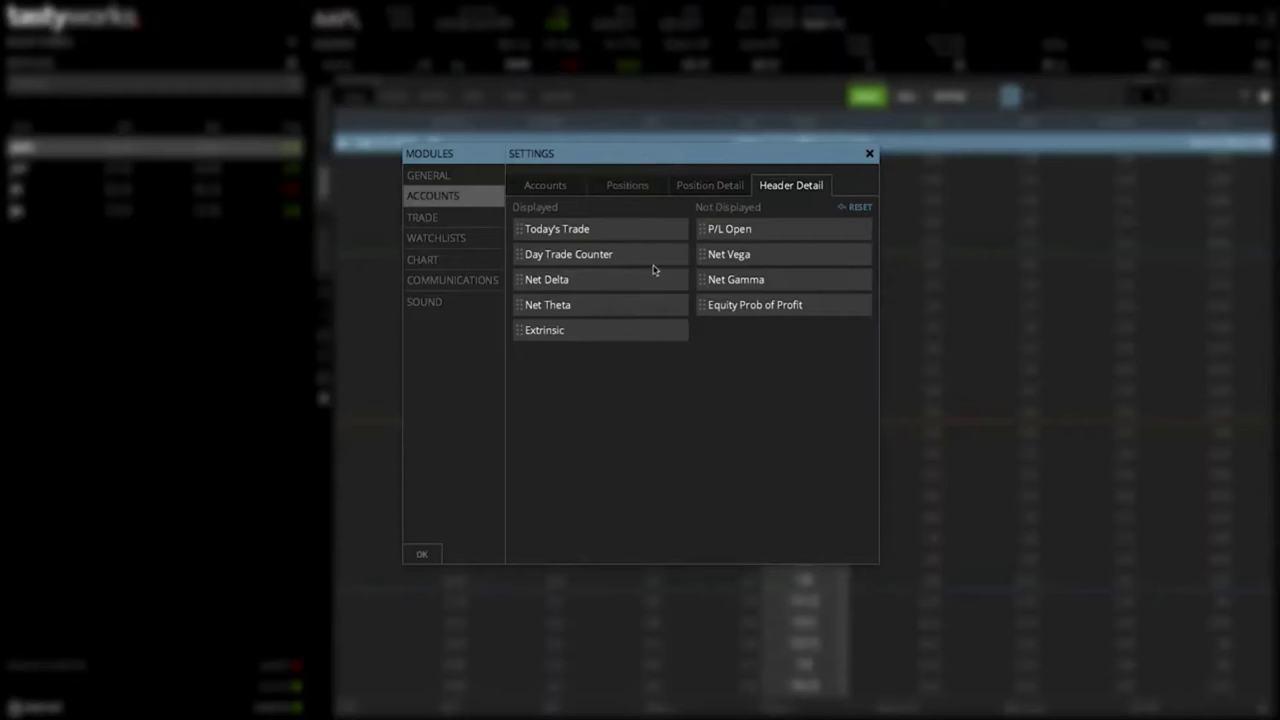
click(722, 188)
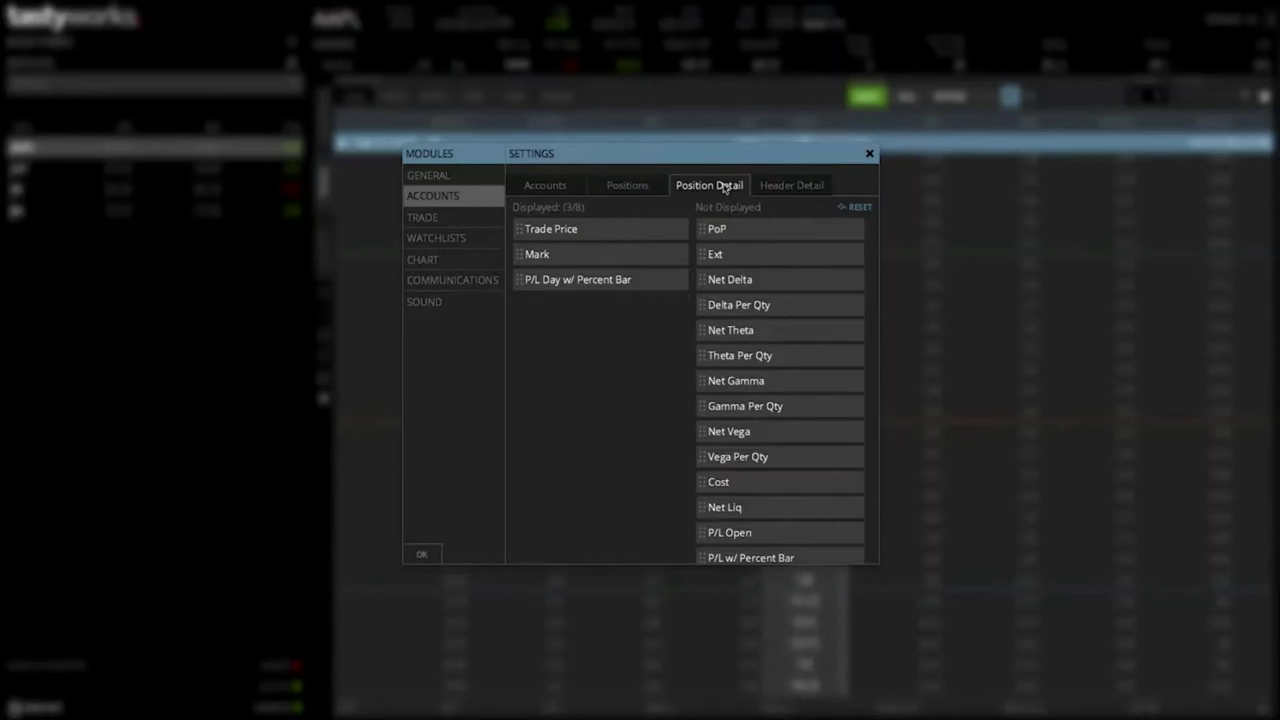
click(432, 270)
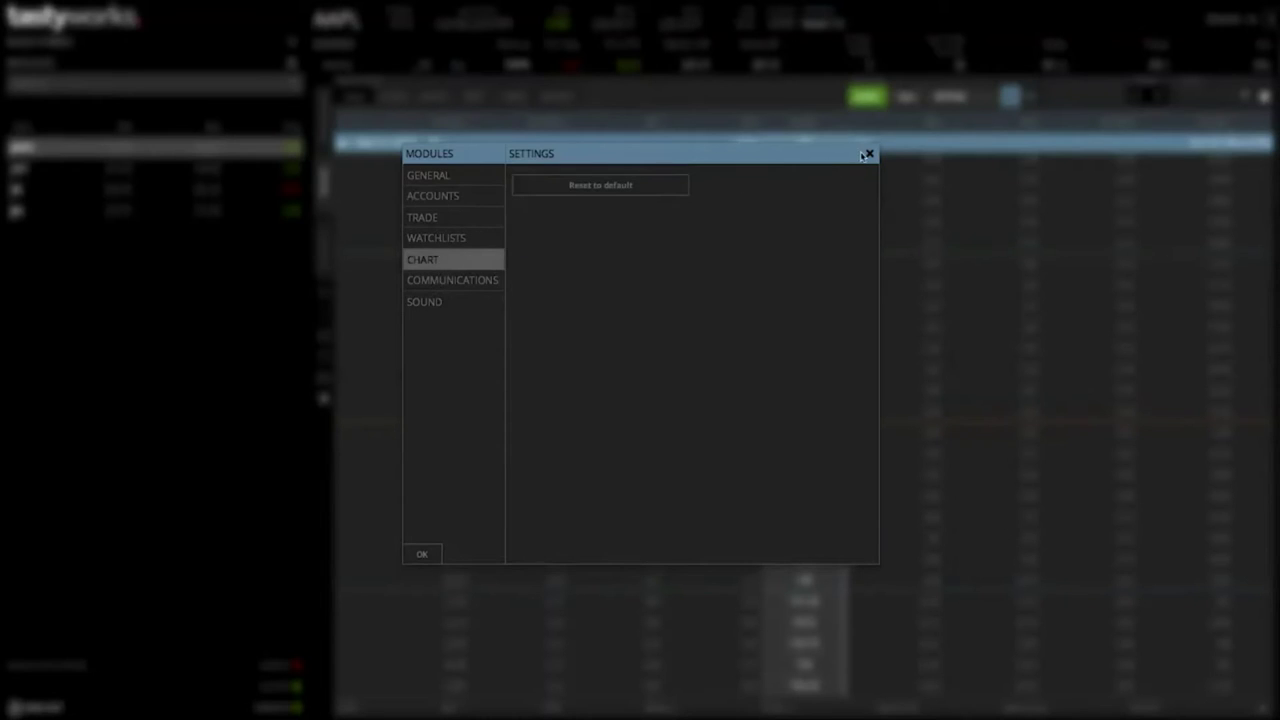
click(866, 154)
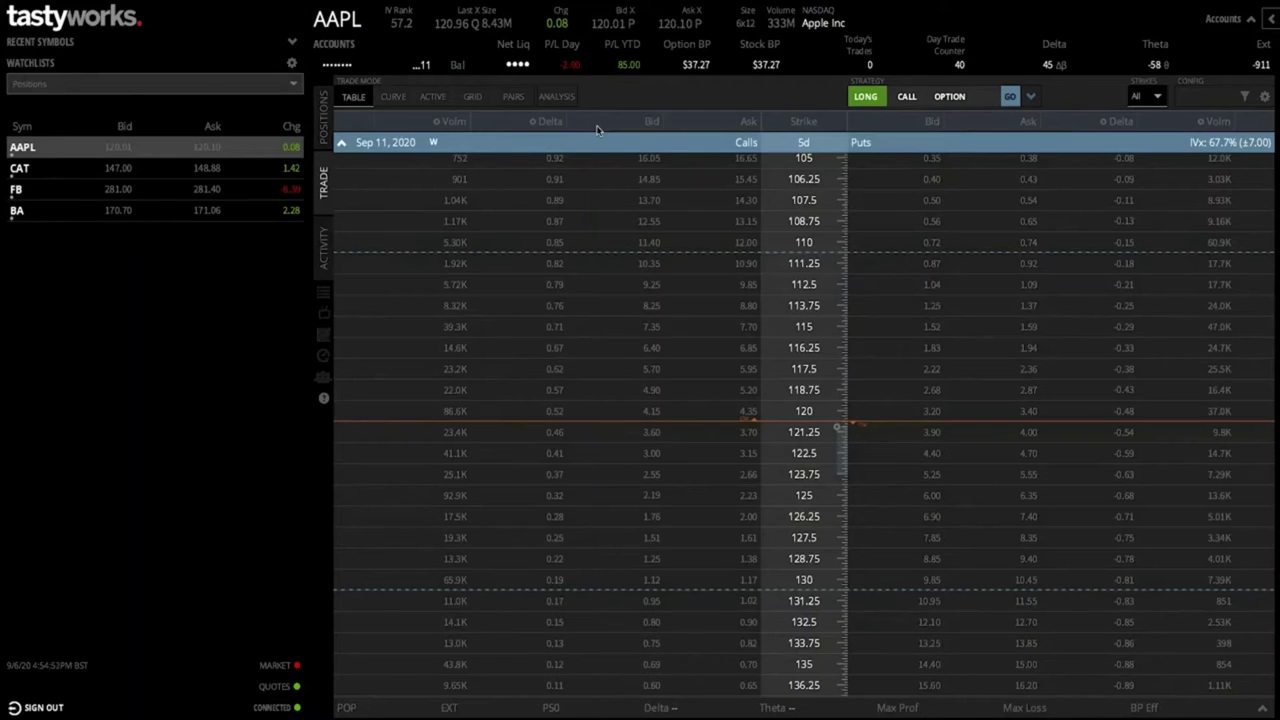
Review the metrics available for the option chain's Volm column and change it to Impl Vol
click(455, 122)
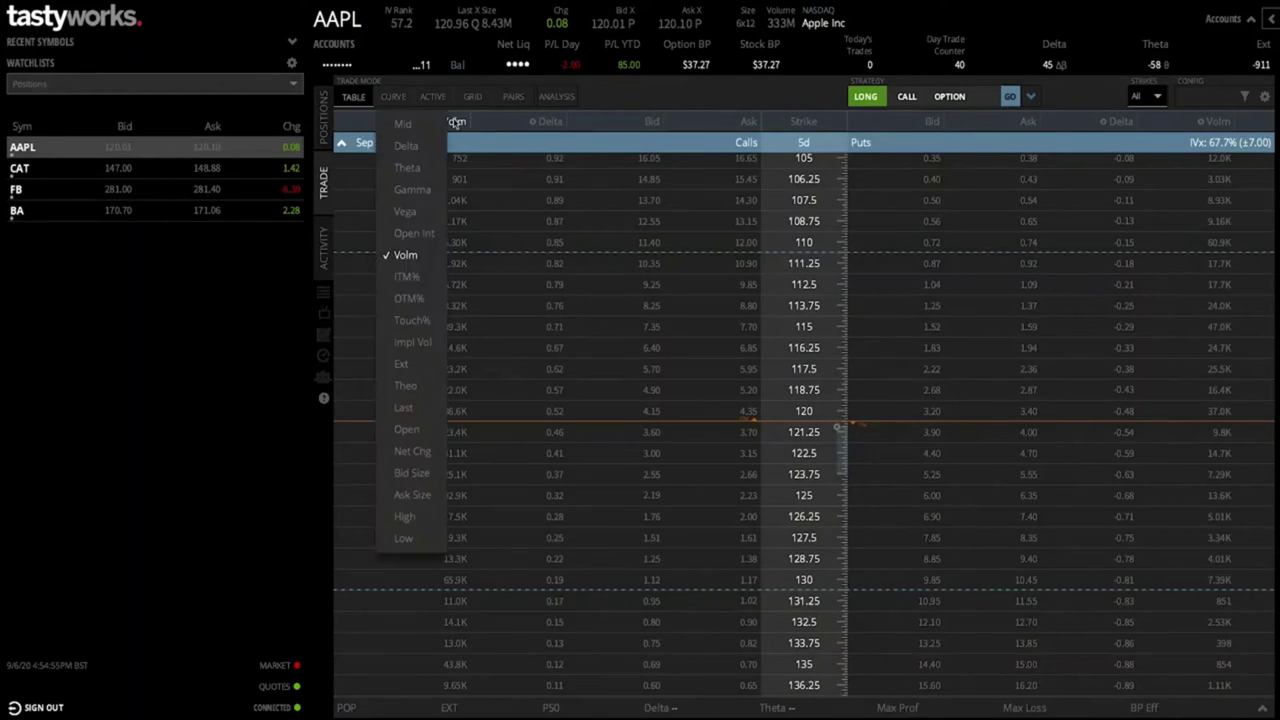
click(638, 115)
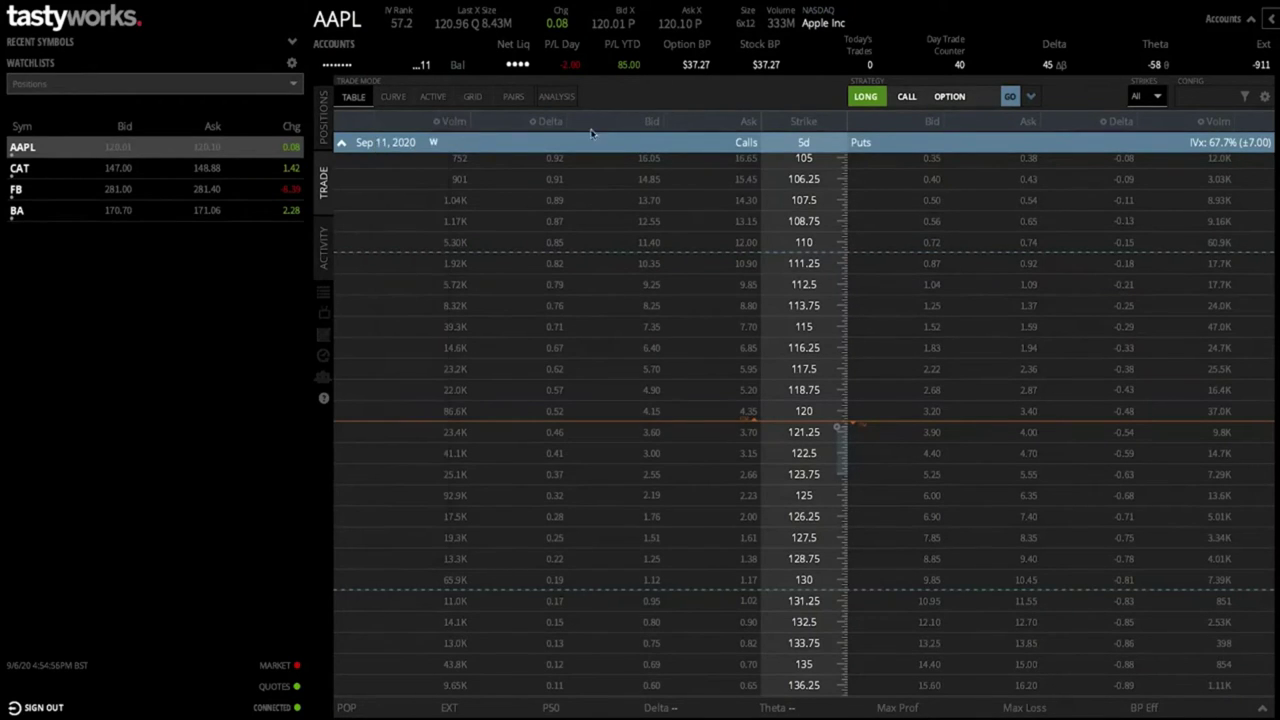
click(449, 127)
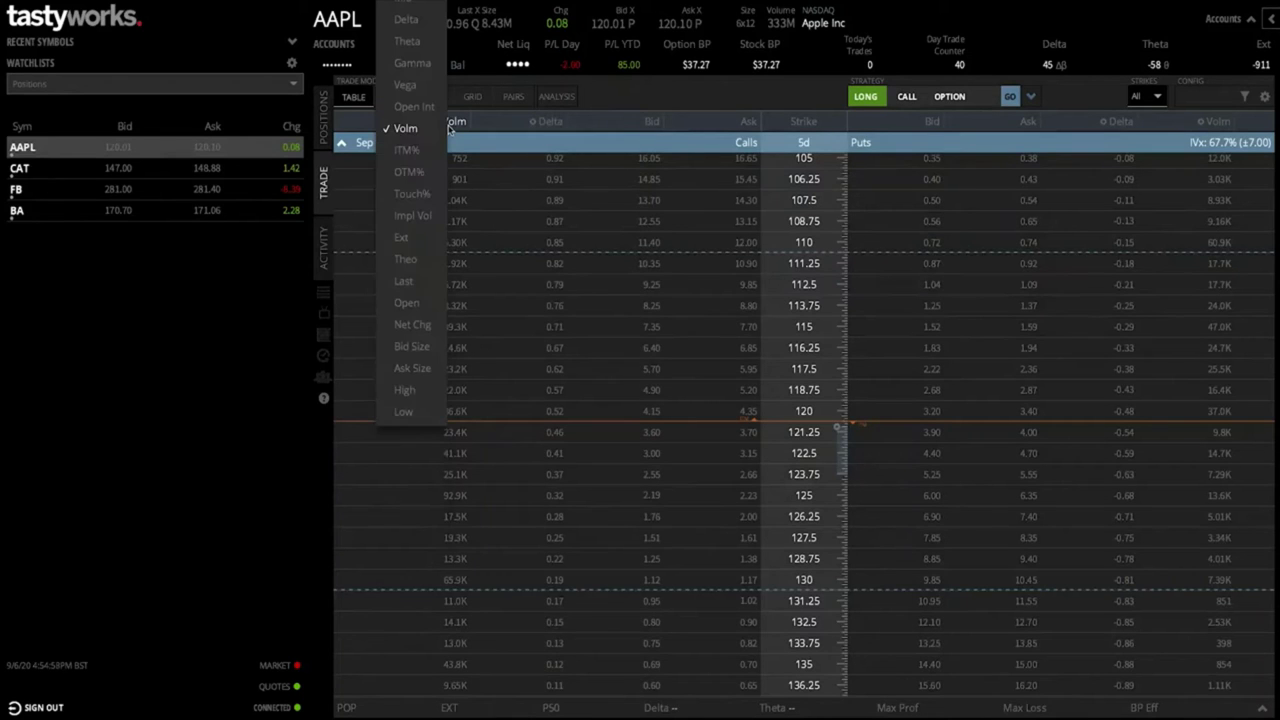
click(413, 217)
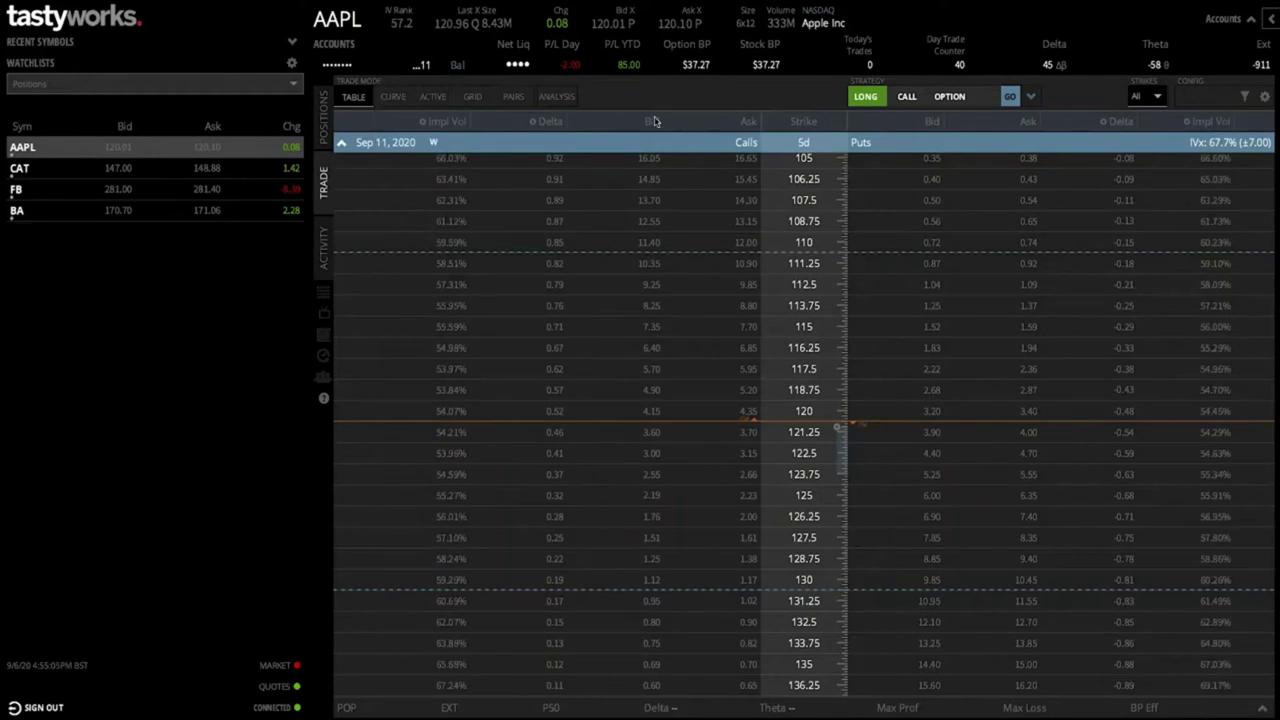
Switch the option chain's Delta column to Theta and then to Gamma
click(535, 124)
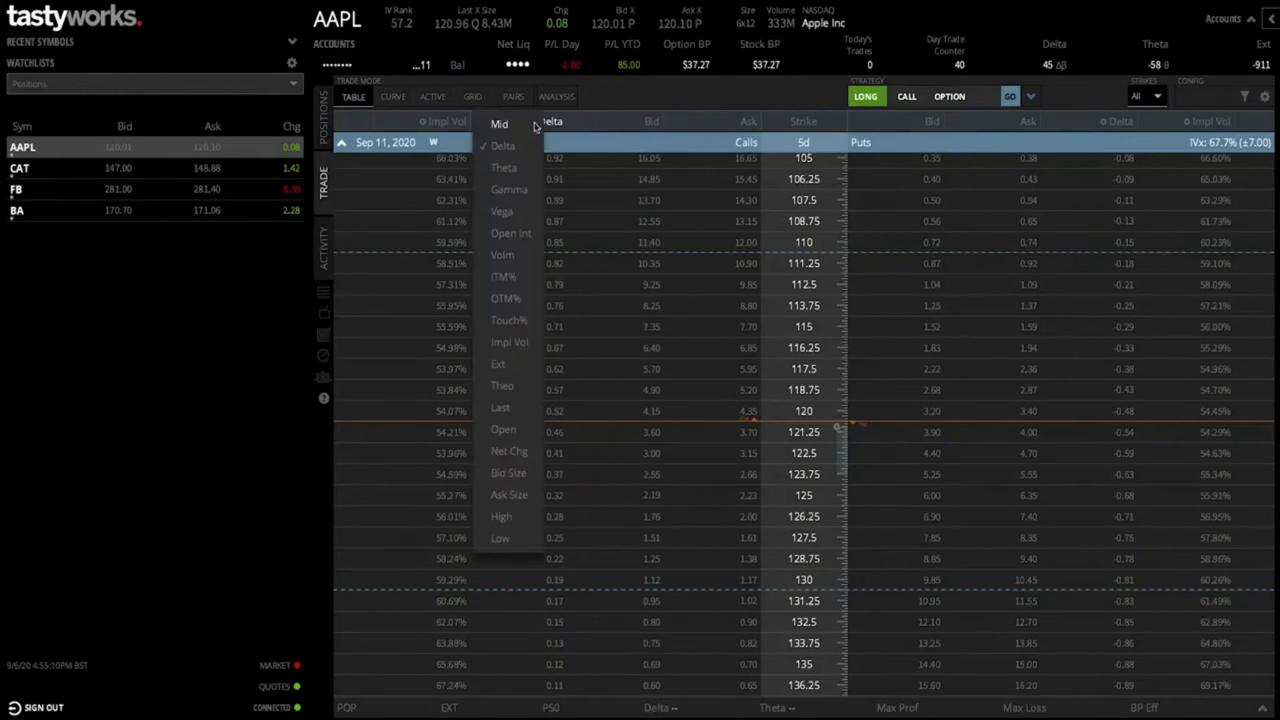
click(504, 168)
click(550, 124)
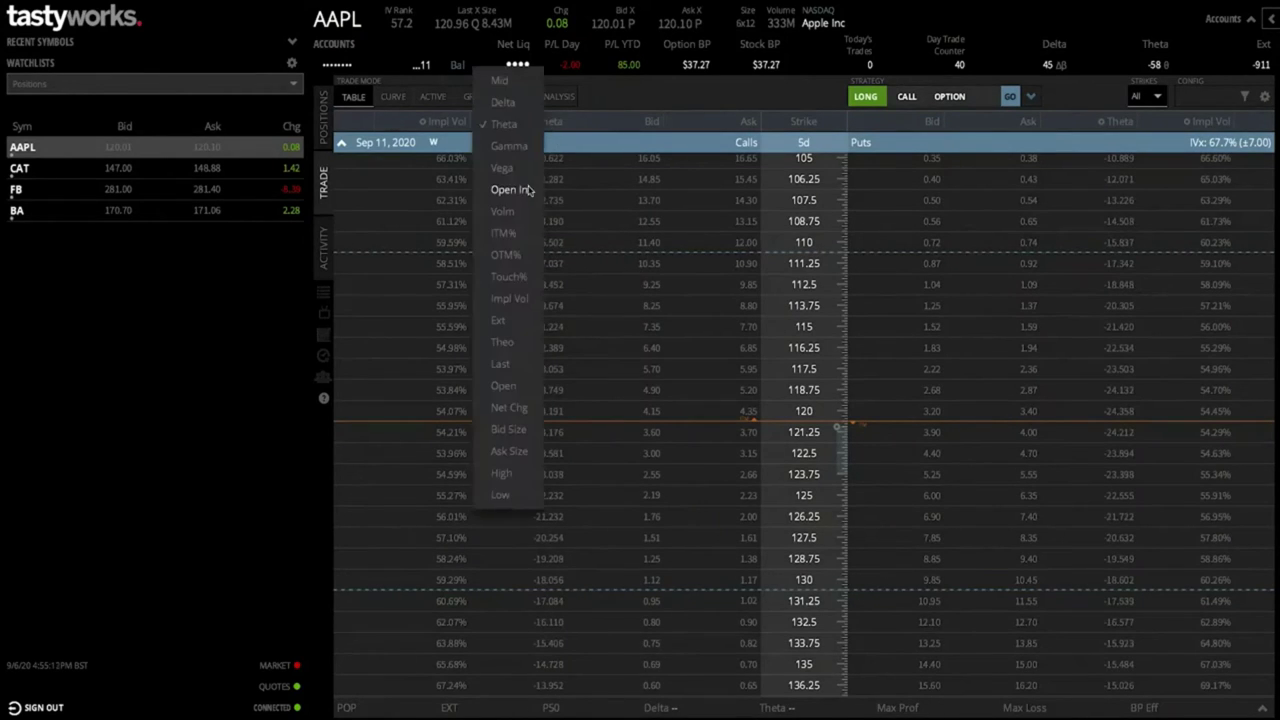
click(514, 147)
click(548, 124)
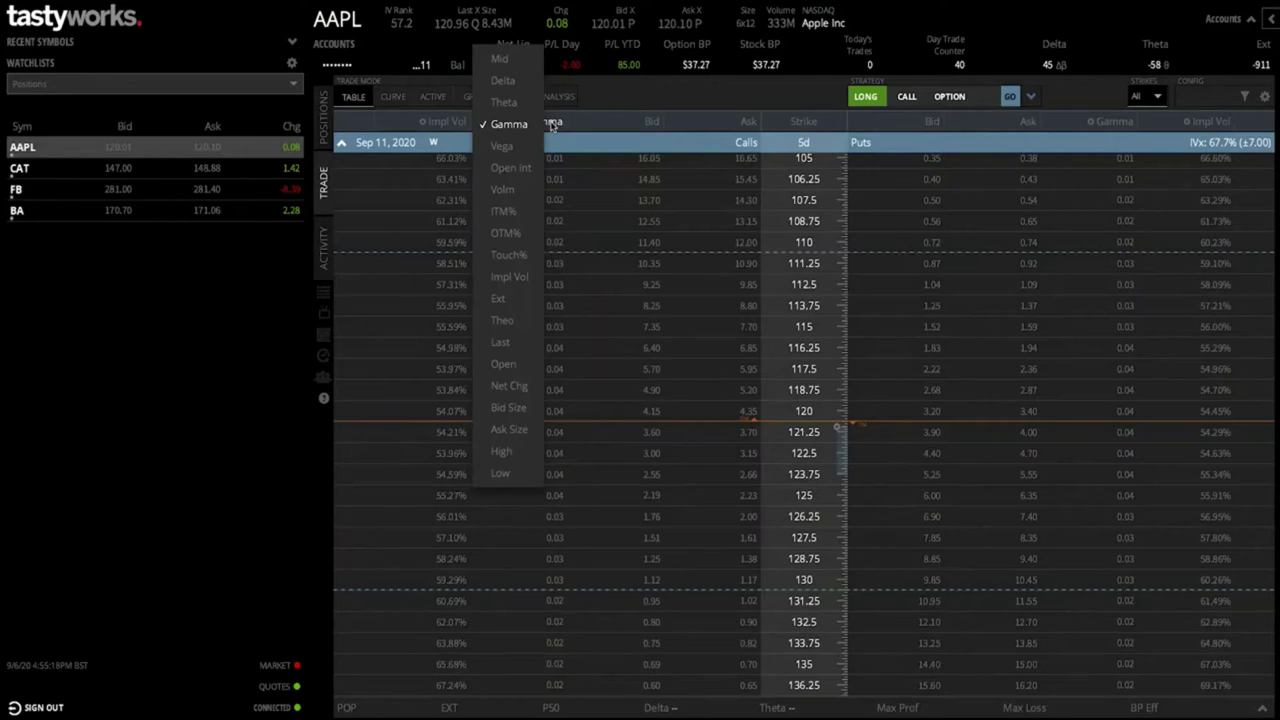
click(698, 98)
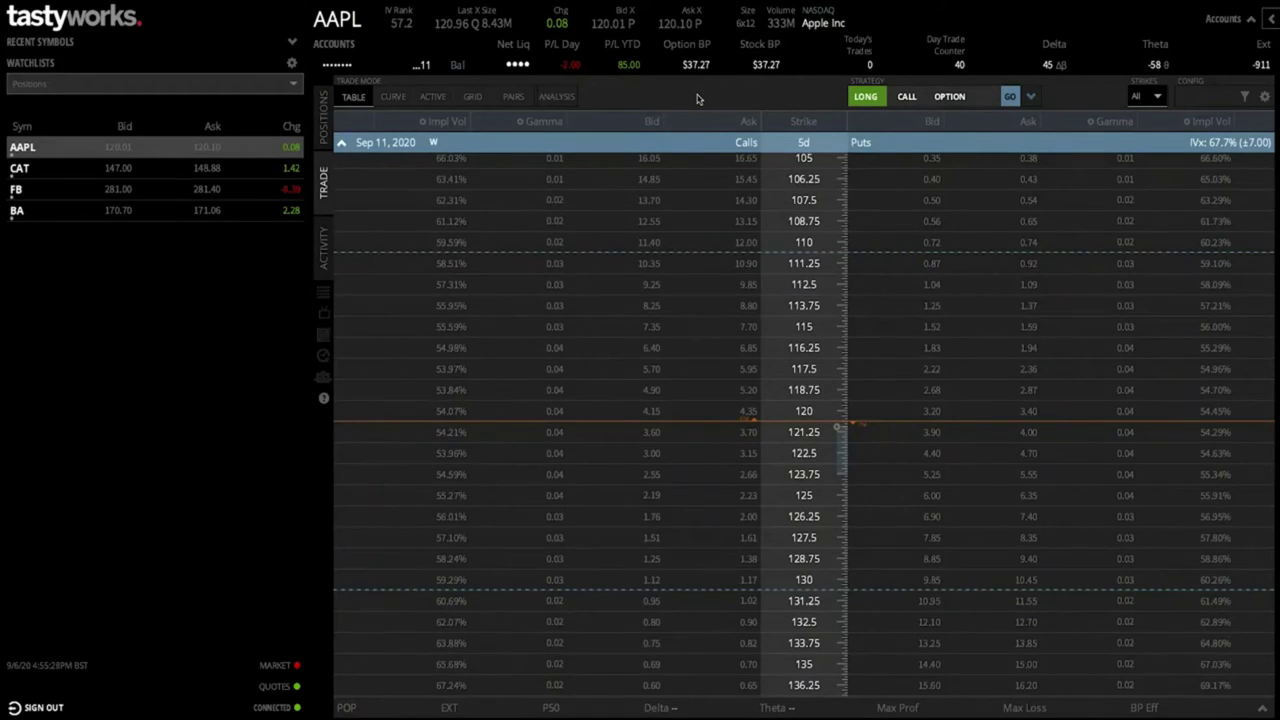
Set the option chain's Impl Vol column back to Volm and its Gamma column back to Delta
click(424, 123)
click(405, 128)
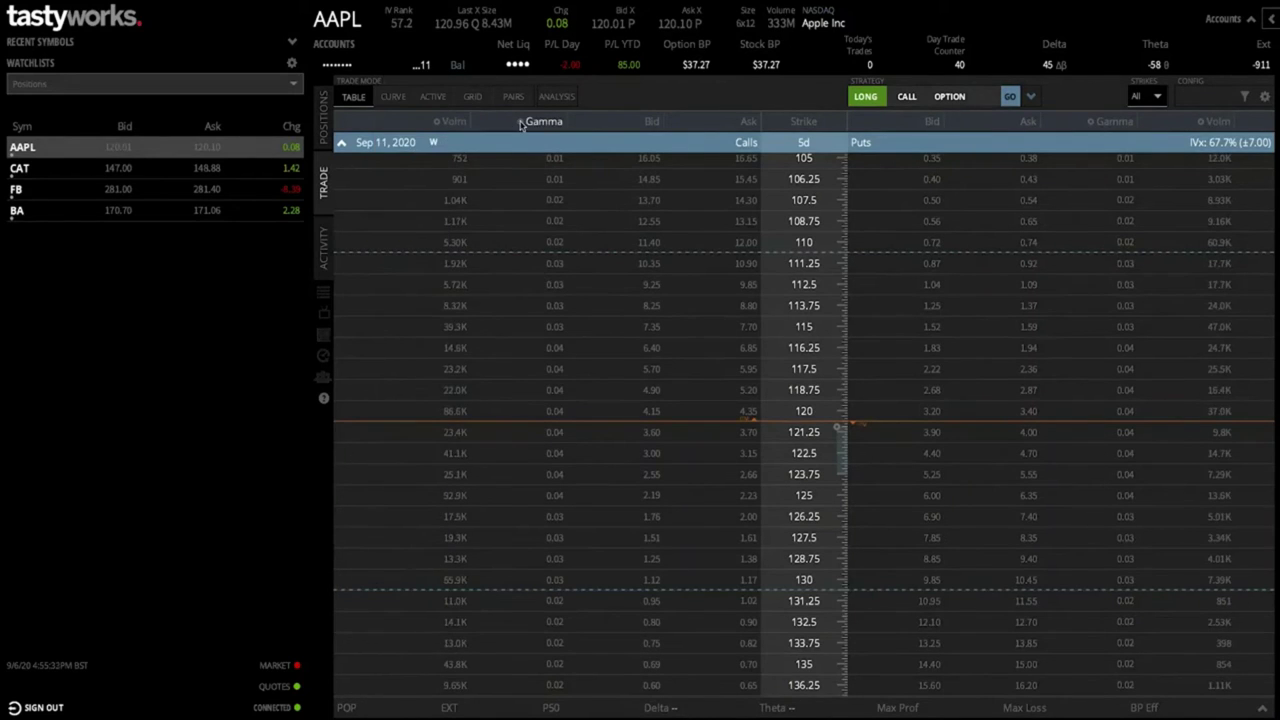
click(530, 123)
click(502, 78)
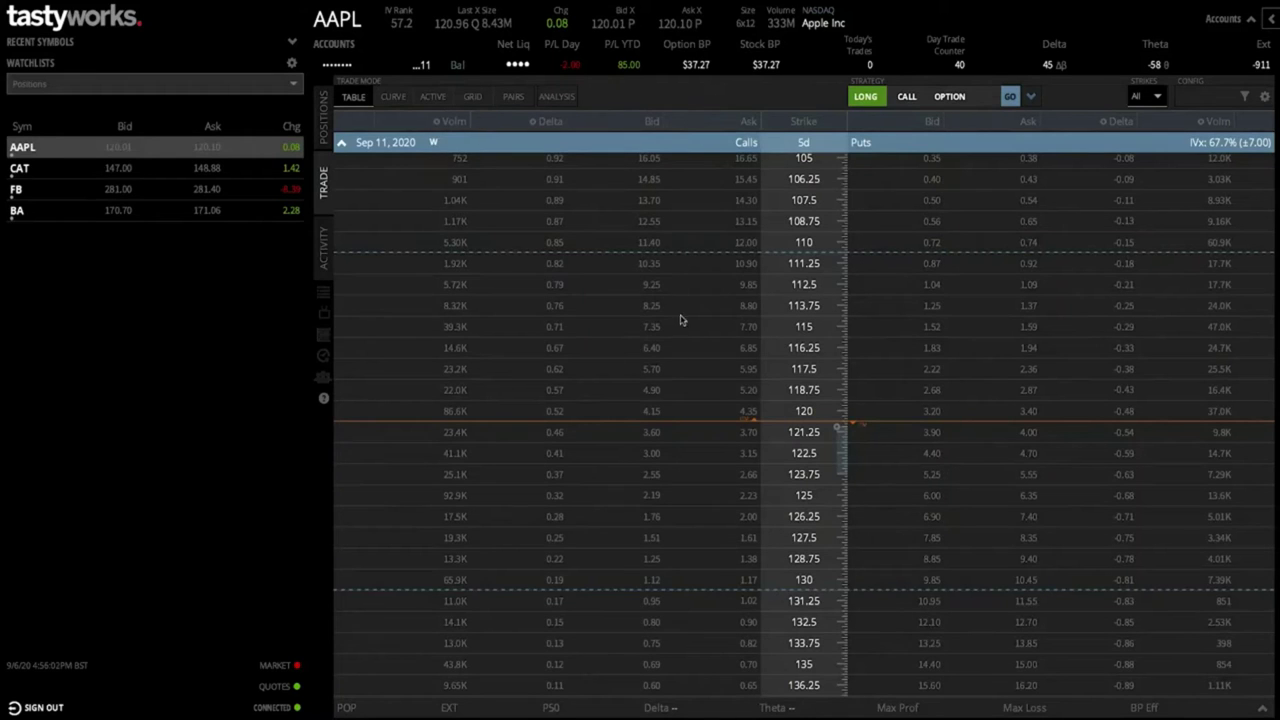
Draft an order to buy one AAPL Sep 11 121.25 call and set its limit price to 3.65
scroll(691, 400, down, 1)
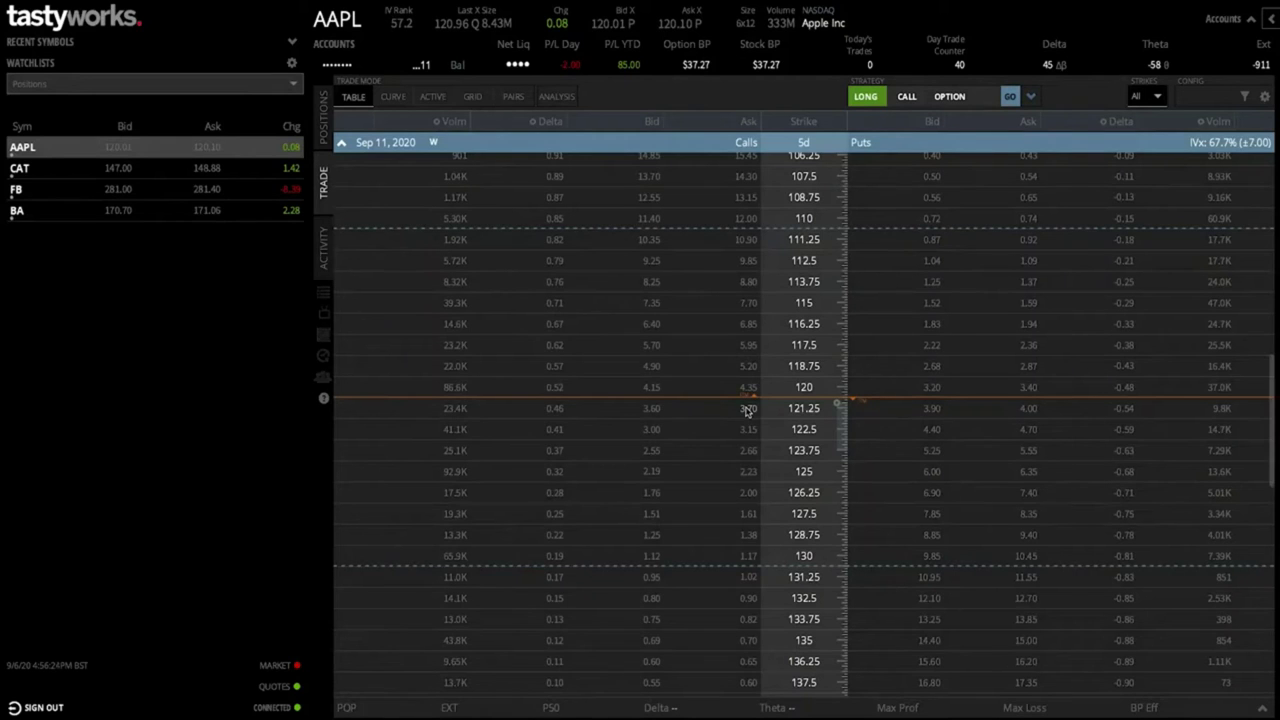
click(748, 410)
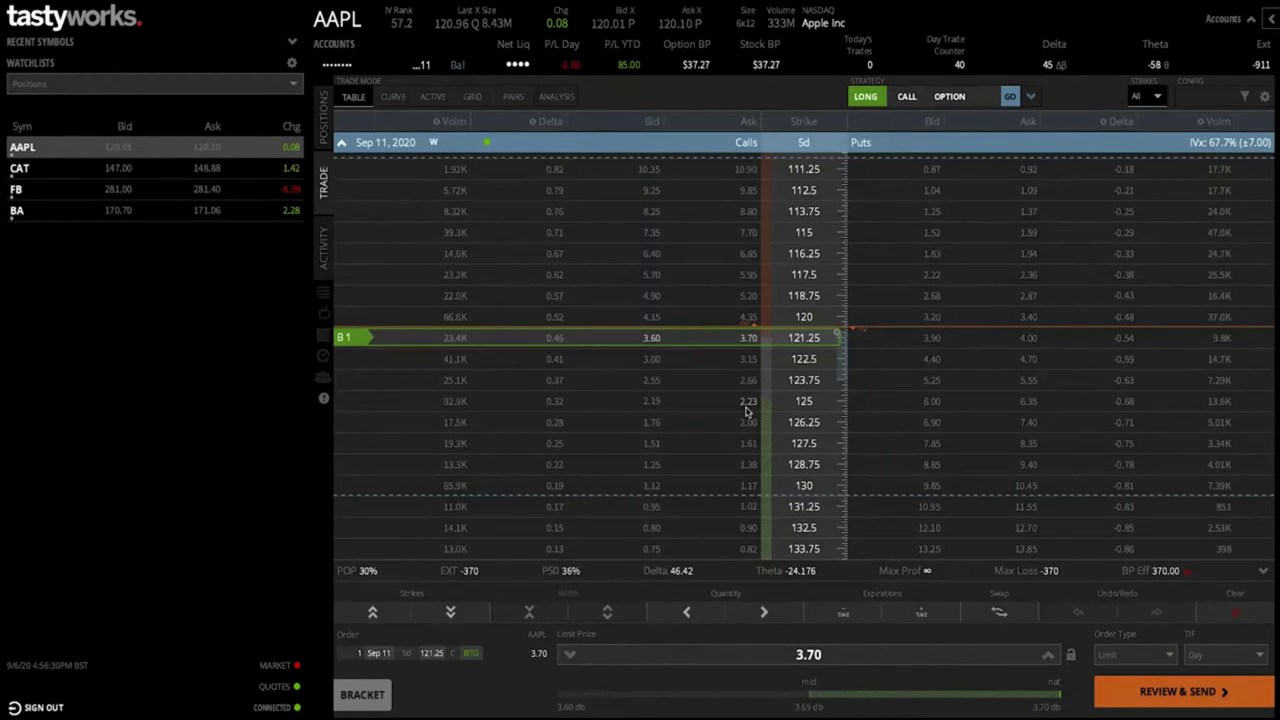
click(570, 655)
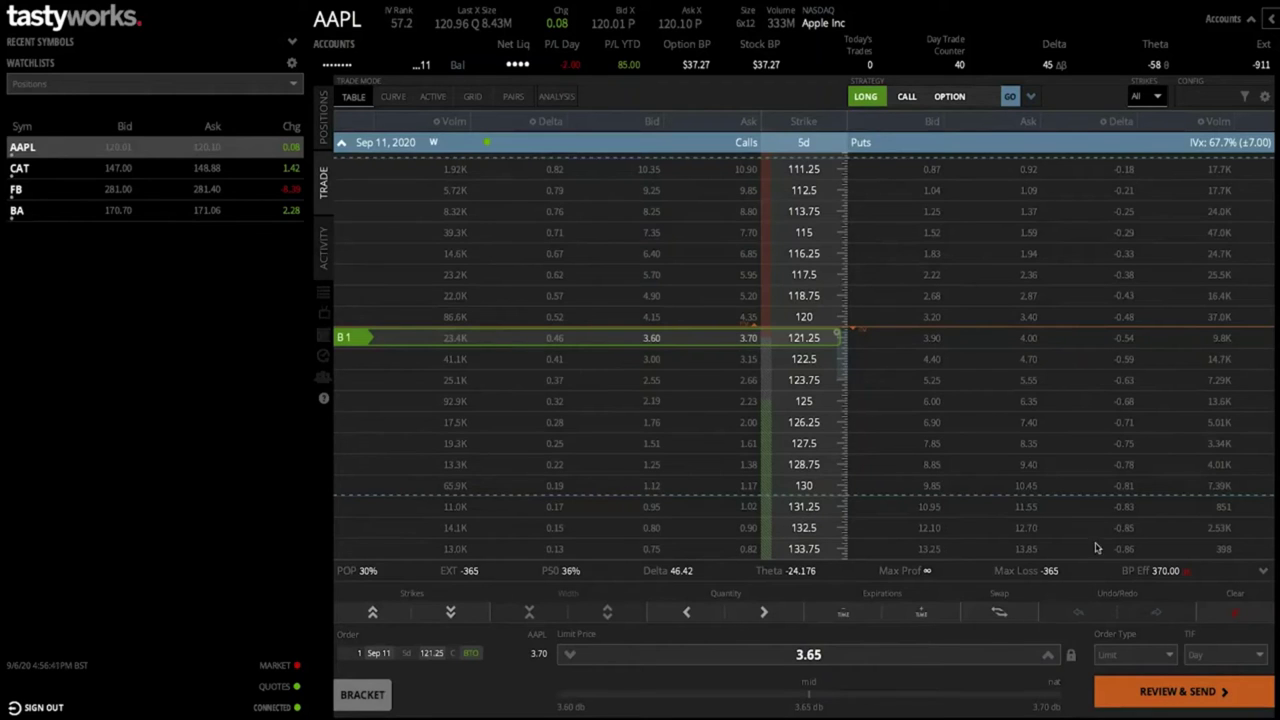
Examine the available order types for the 121.25 call order, leaving Limit selected
click(1147, 655)
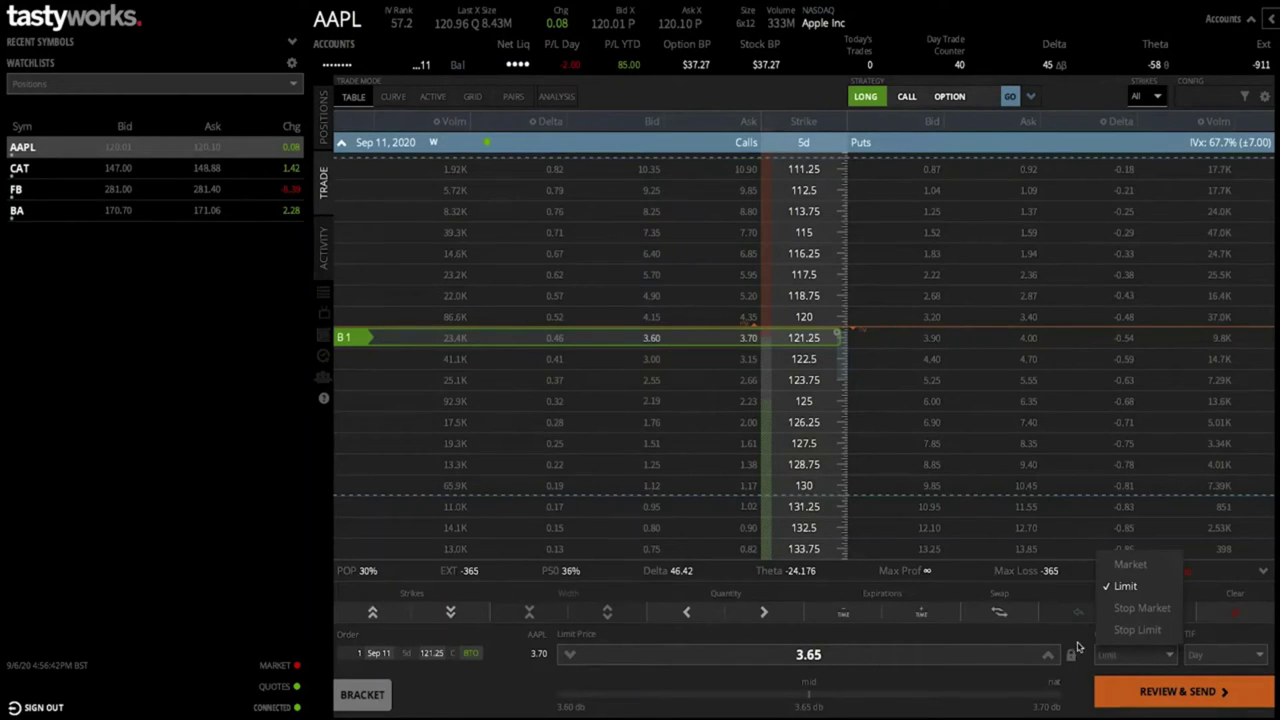
click(1147, 655)
click(1134, 653)
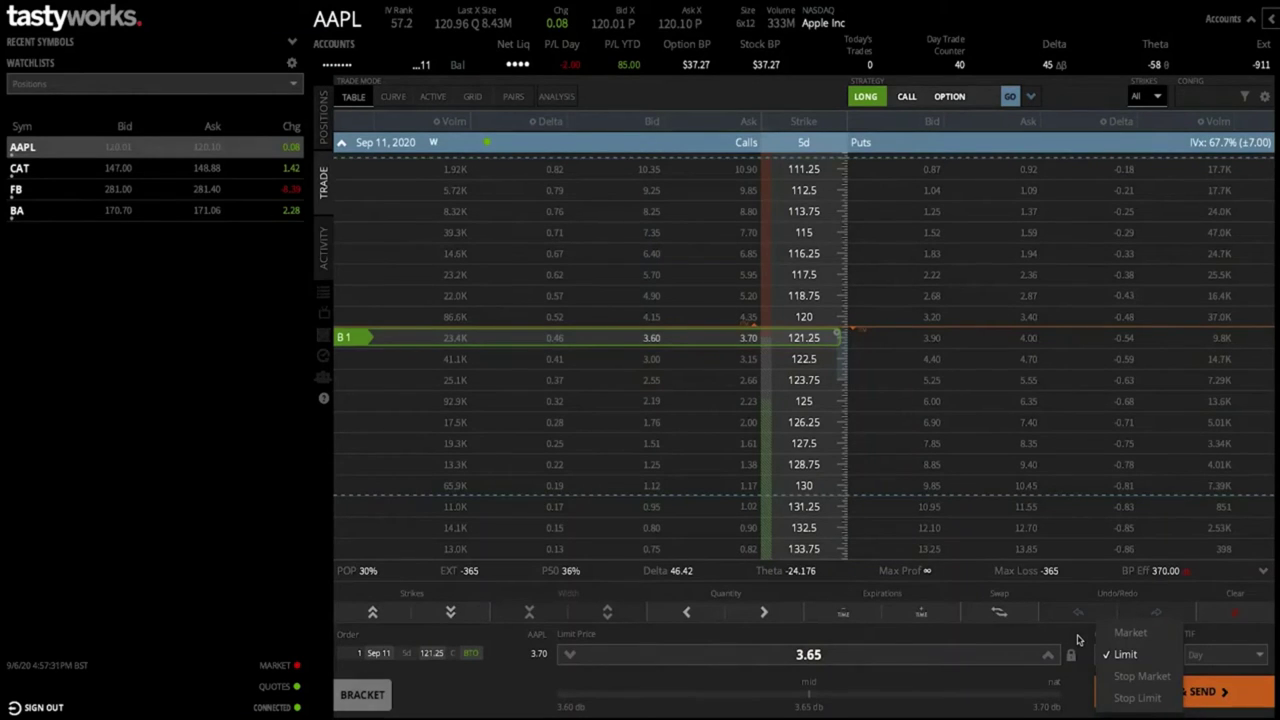
click(1085, 650)
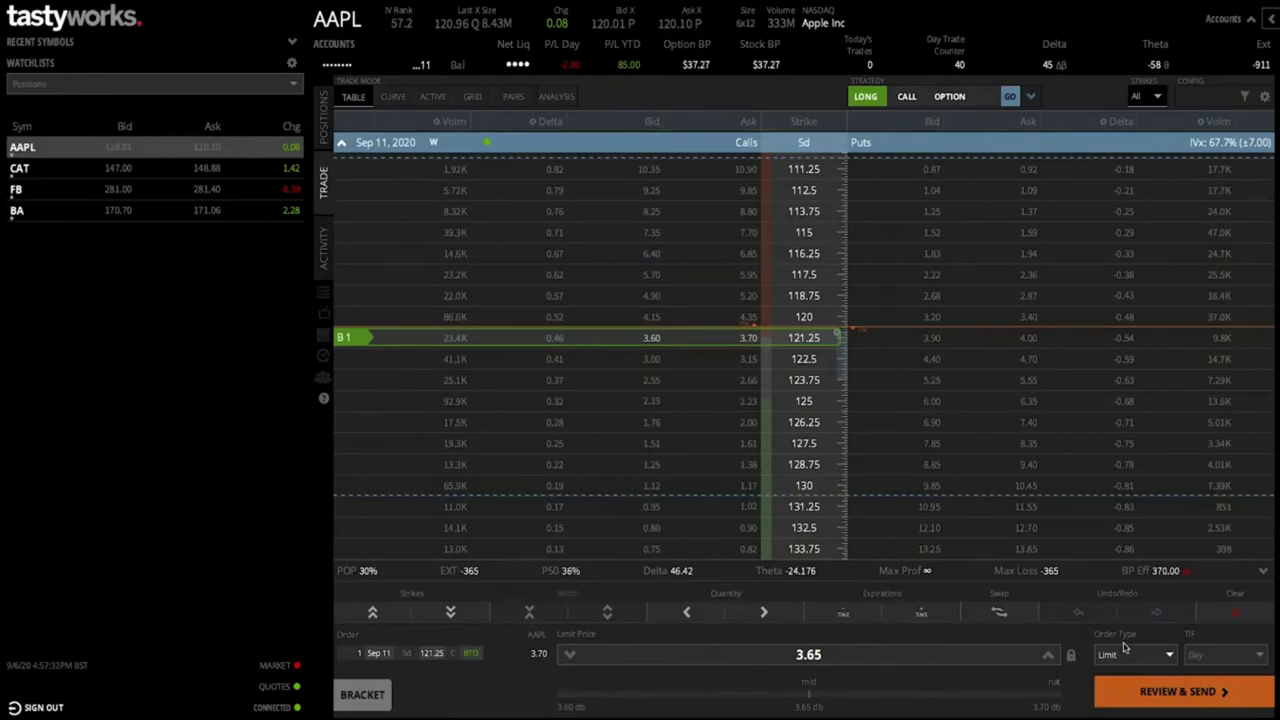
click(1119, 652)
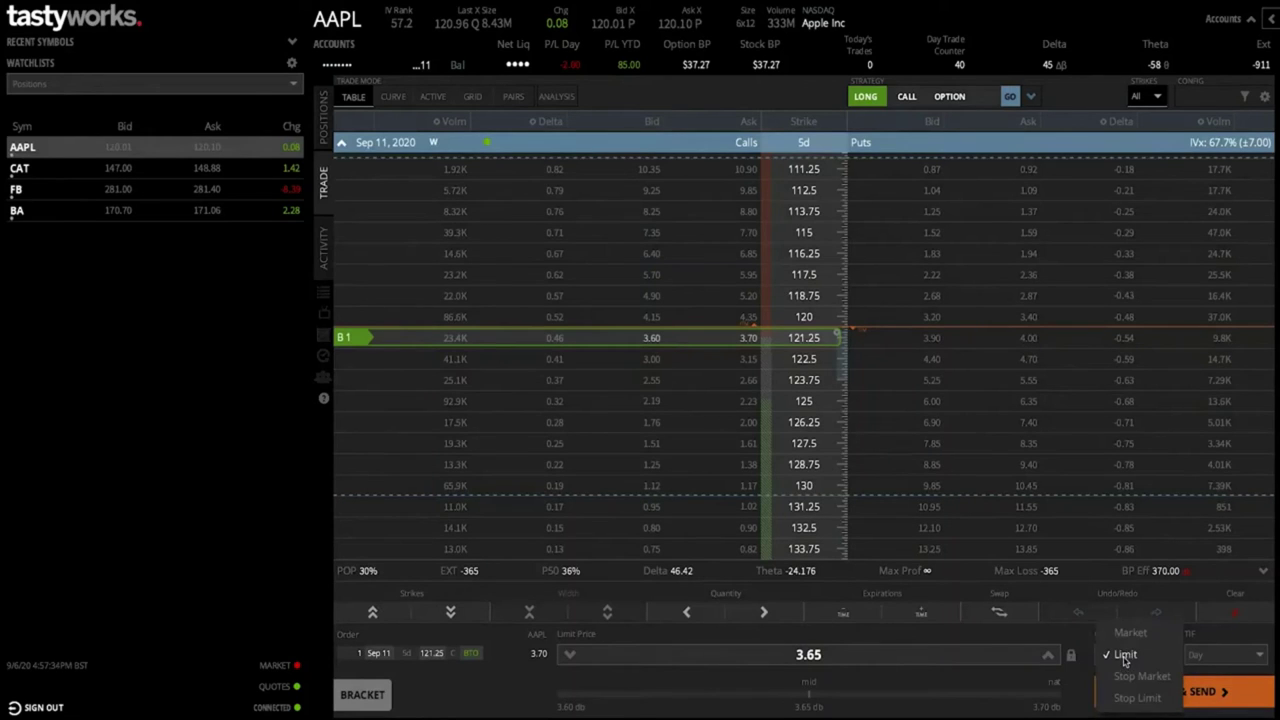
click(1088, 648)
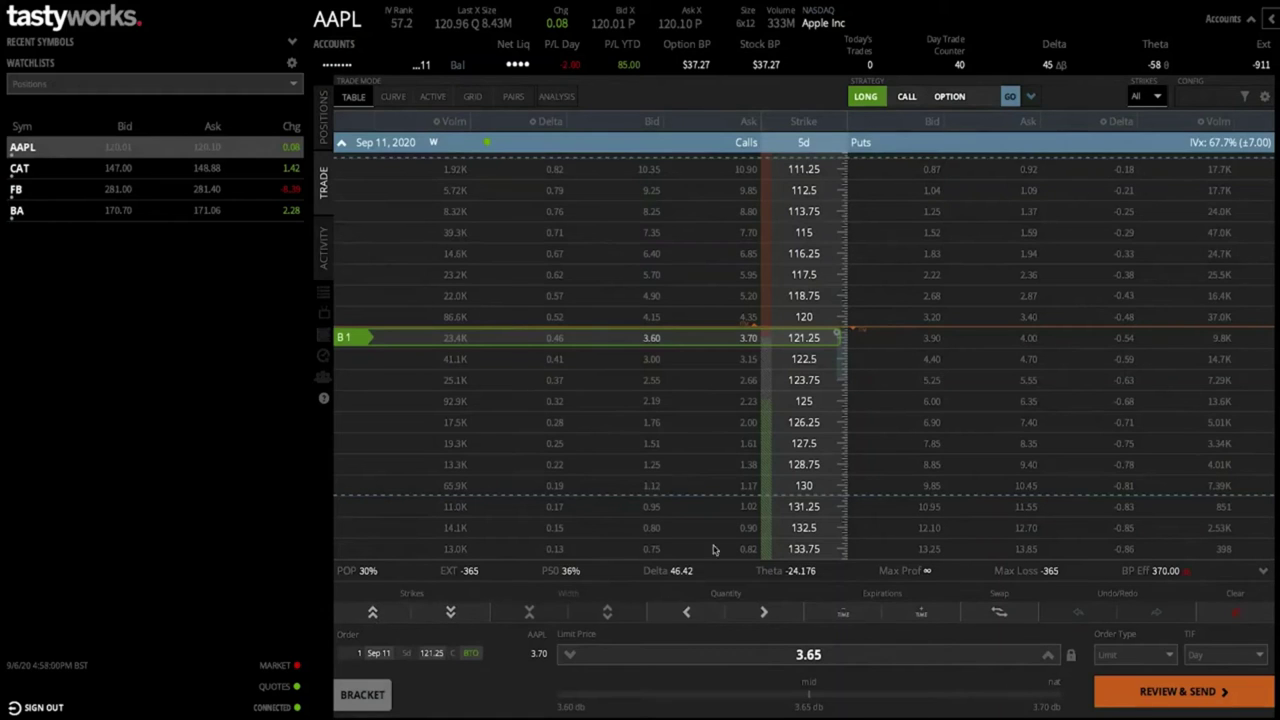
Clear the 121.25 call order and draft a buy of one Sep 11 122.5 call with a 3.05 limit price
click(1236, 615)
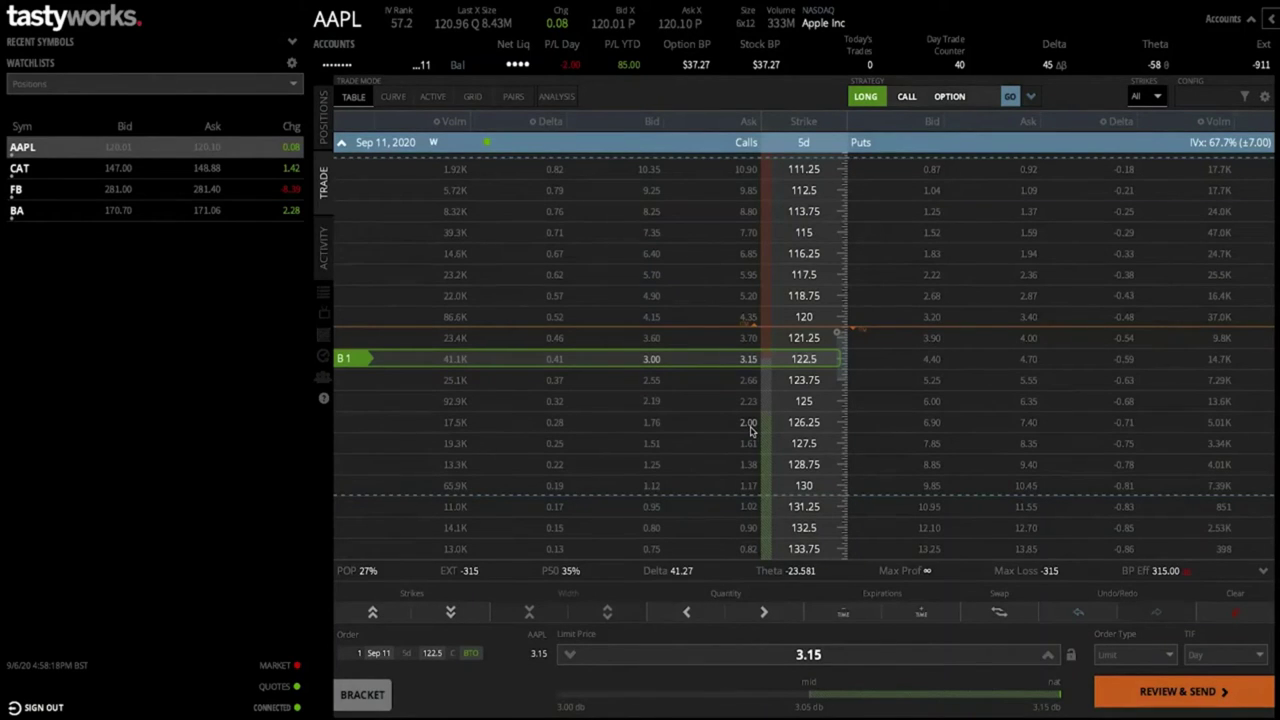
click(571, 655)
click(572, 655)
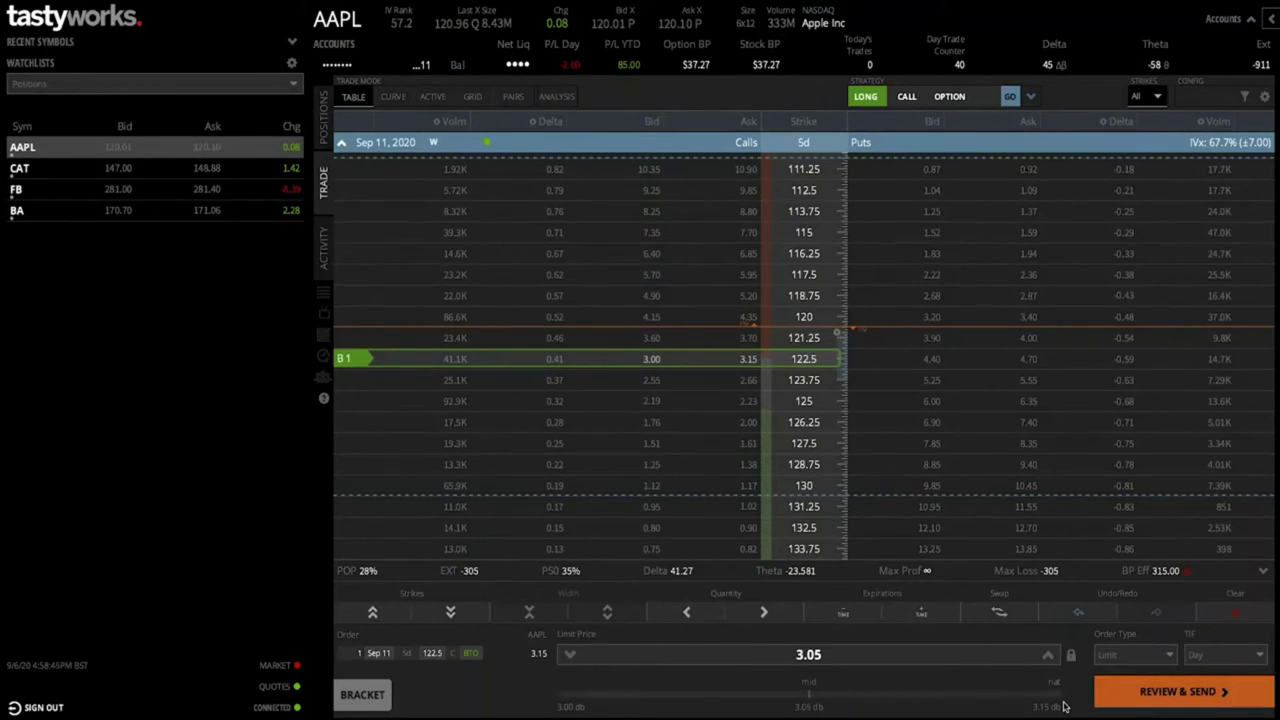
Review the confirmation details of the 122.5 call order and clear the order without sending it
click(1180, 692)
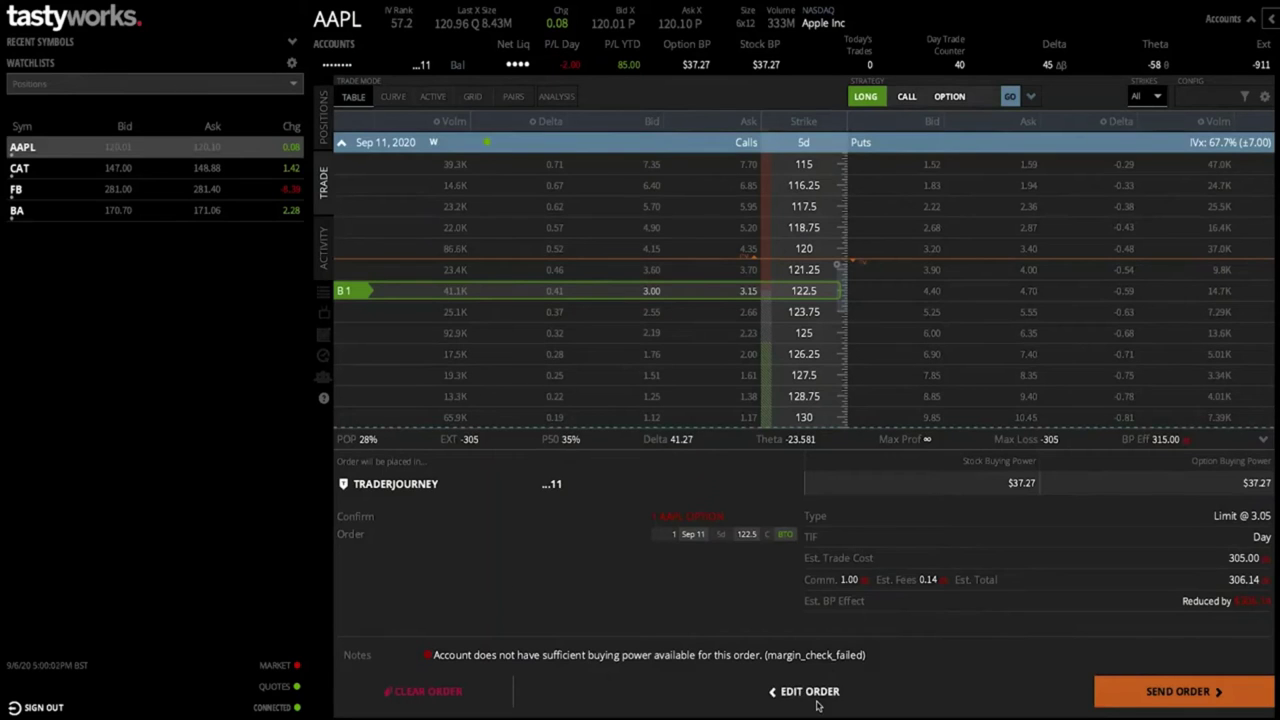
click(426, 691)
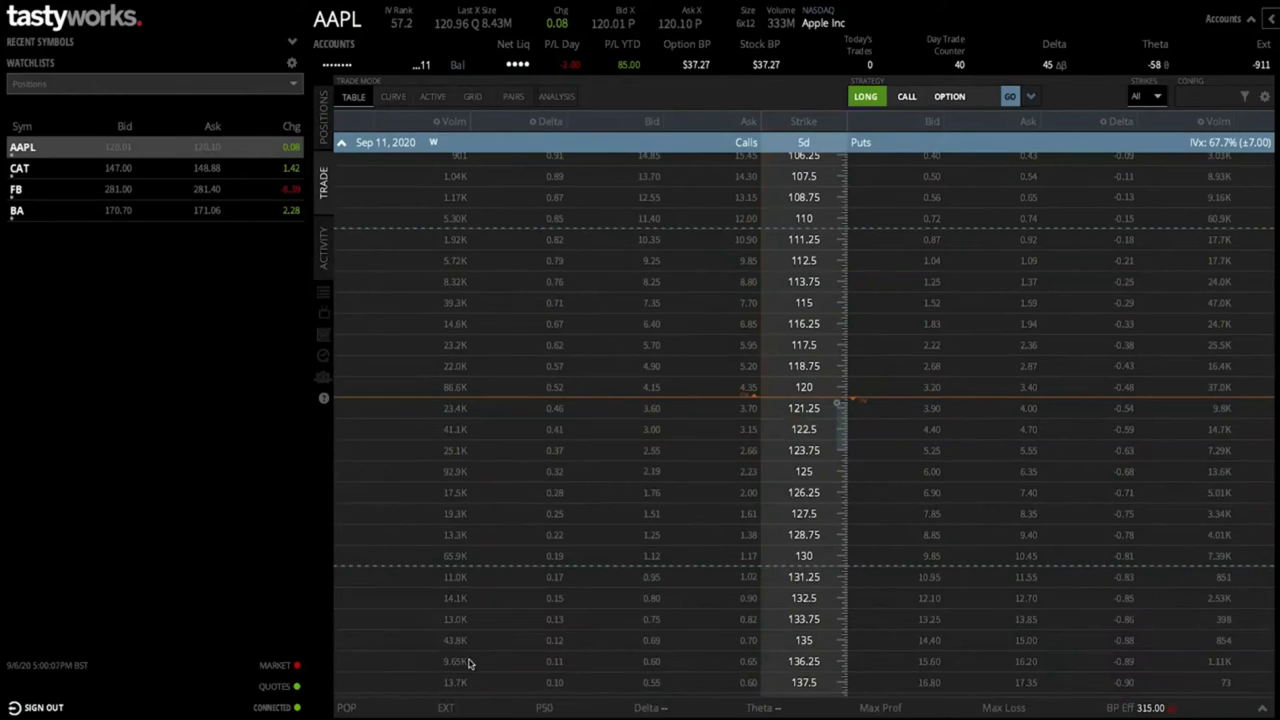
View the account's open positions and expand the FB position to examine its option contract
click(326, 124)
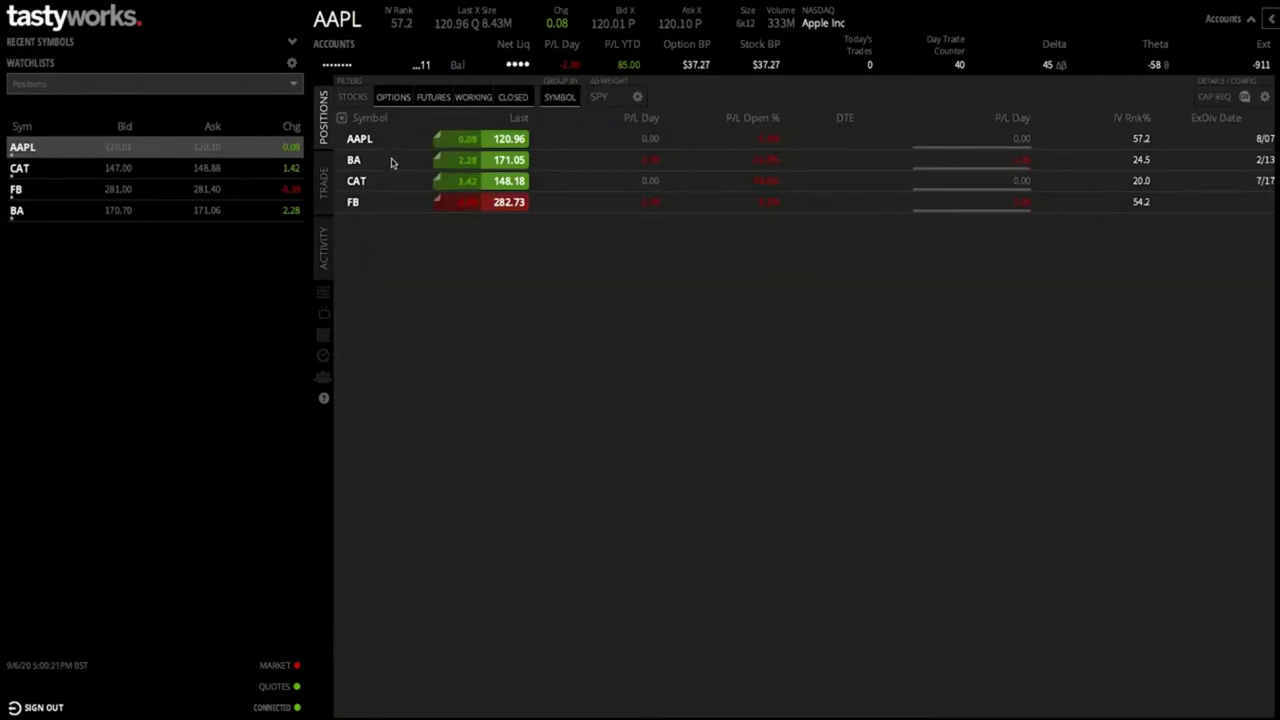
click(358, 208)
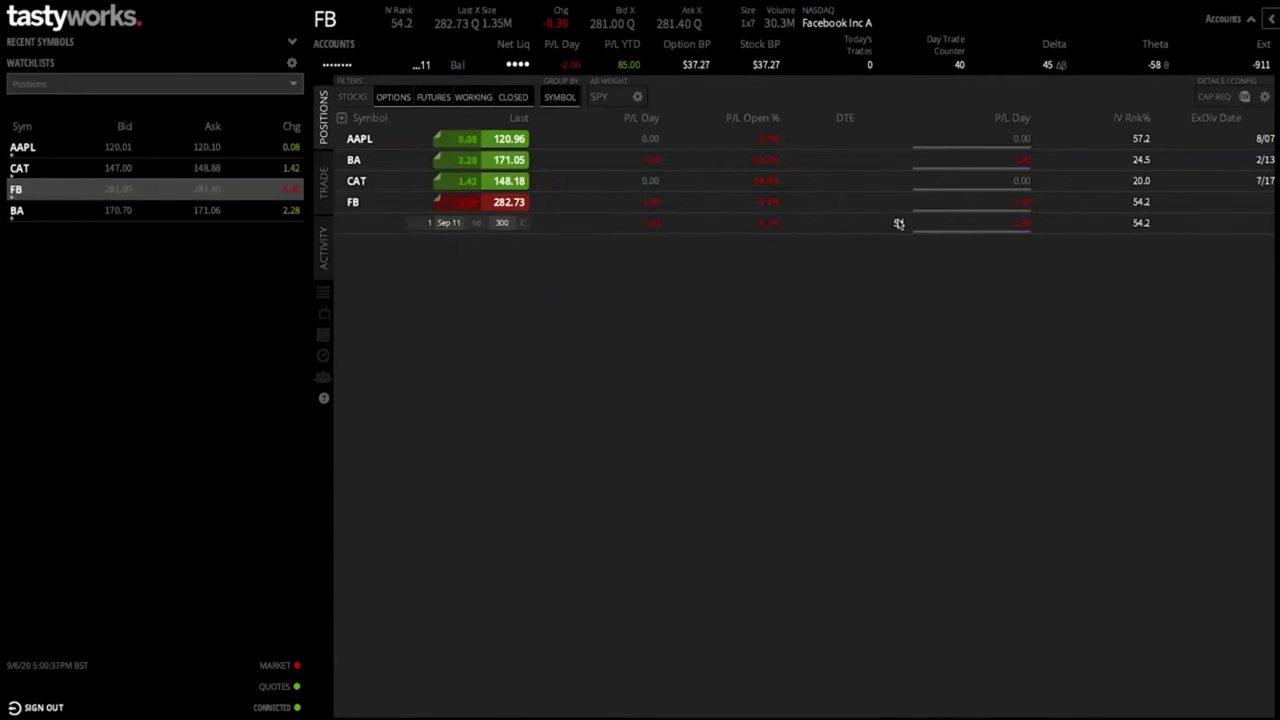
Collapse the FB position, view FB's available option expirations, and return to the open positions
click(560, 205)
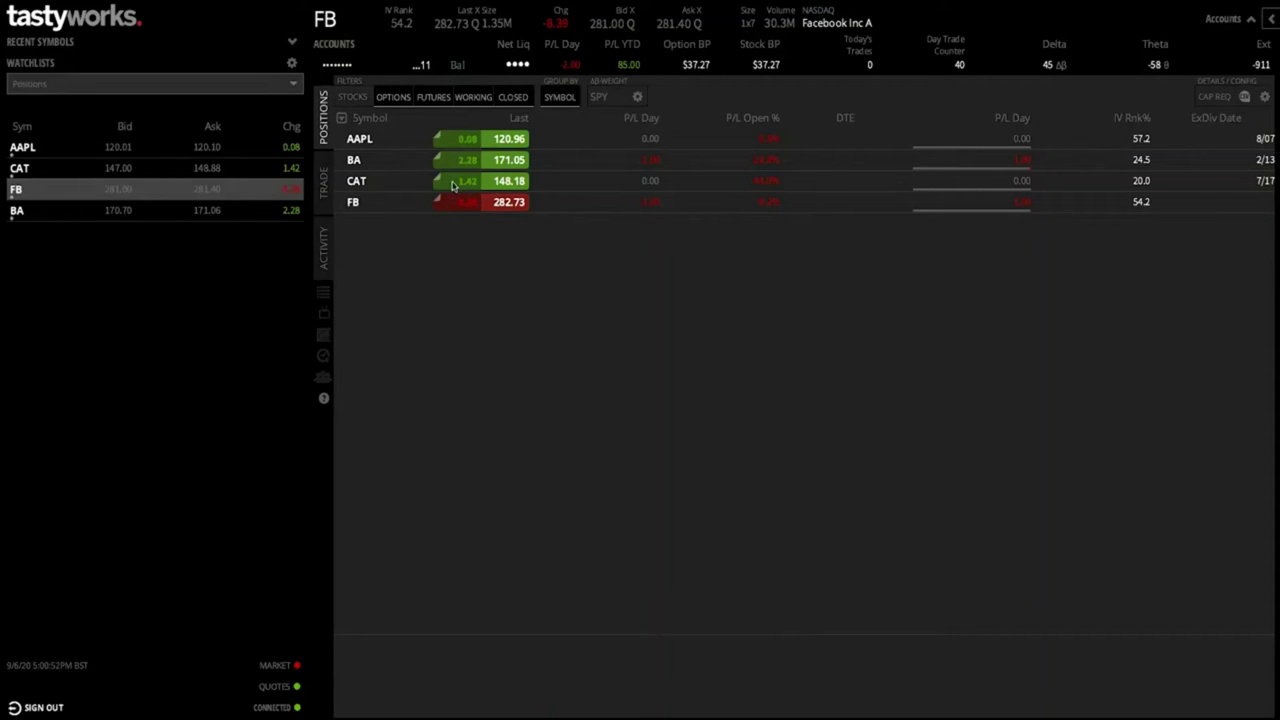
click(324, 185)
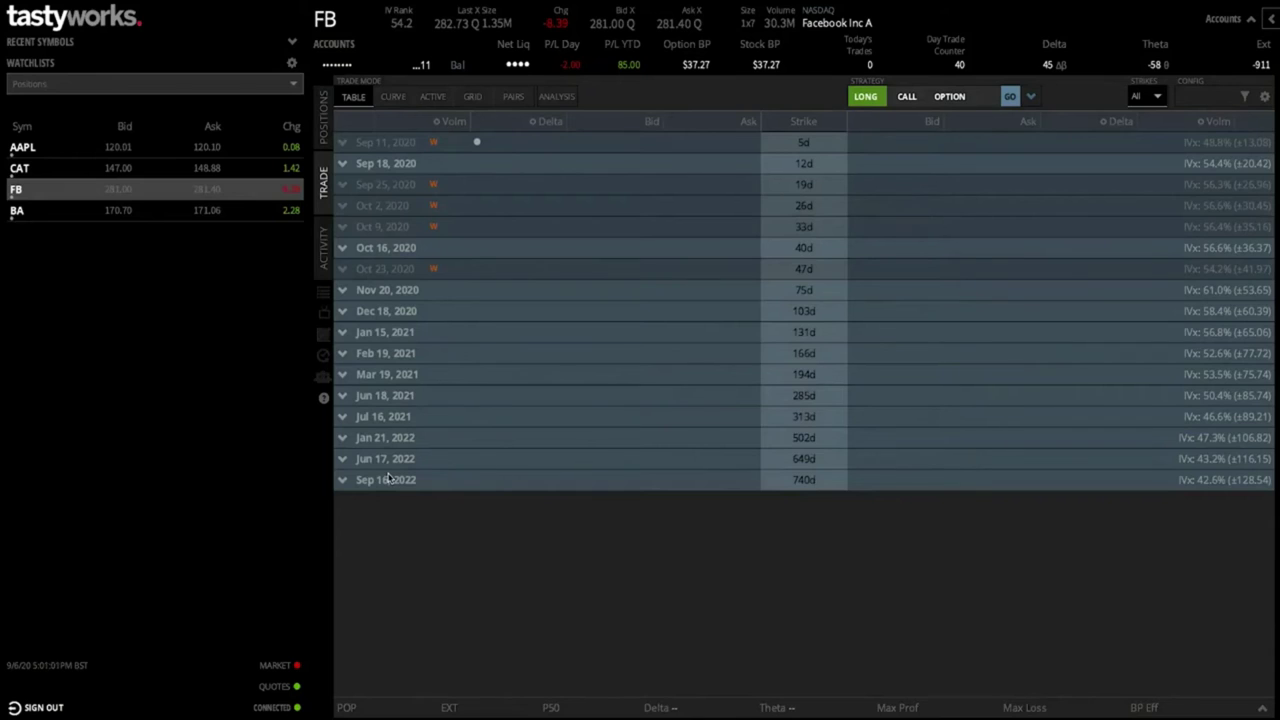
click(326, 130)
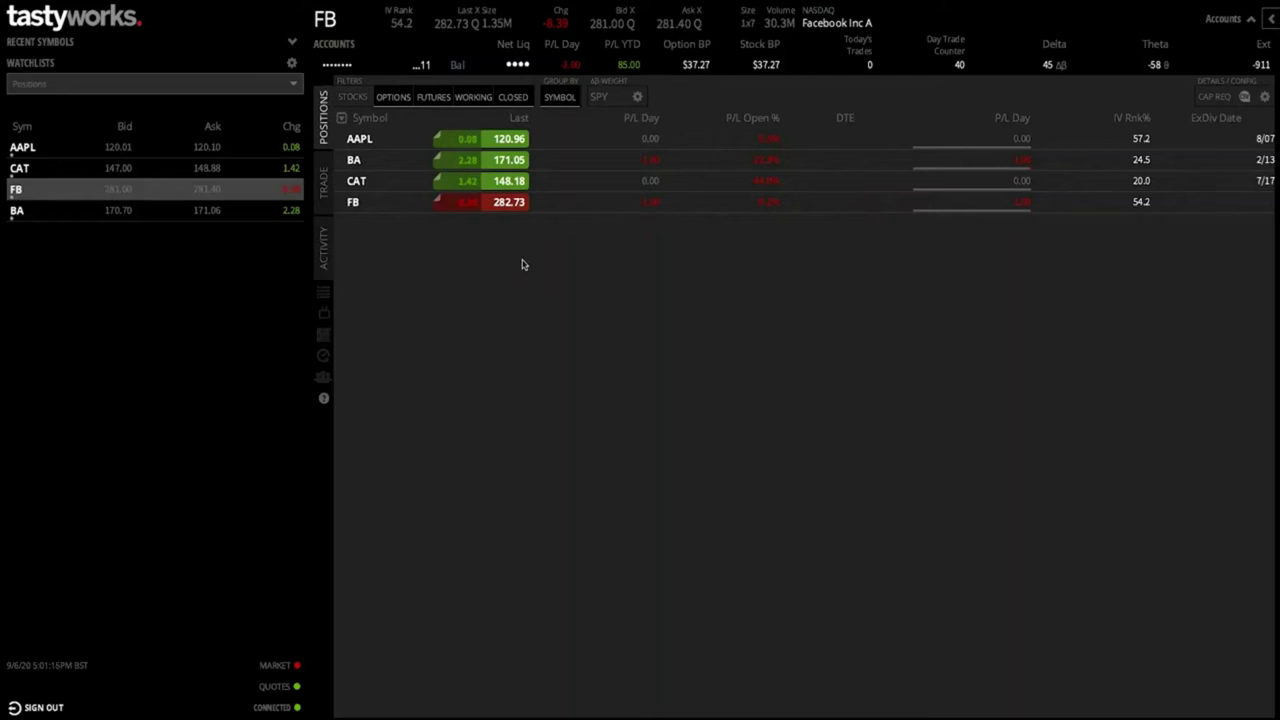
Expand the FB position, view the actions offered for its 300 call, and check the FB option expirations
click(530, 210)
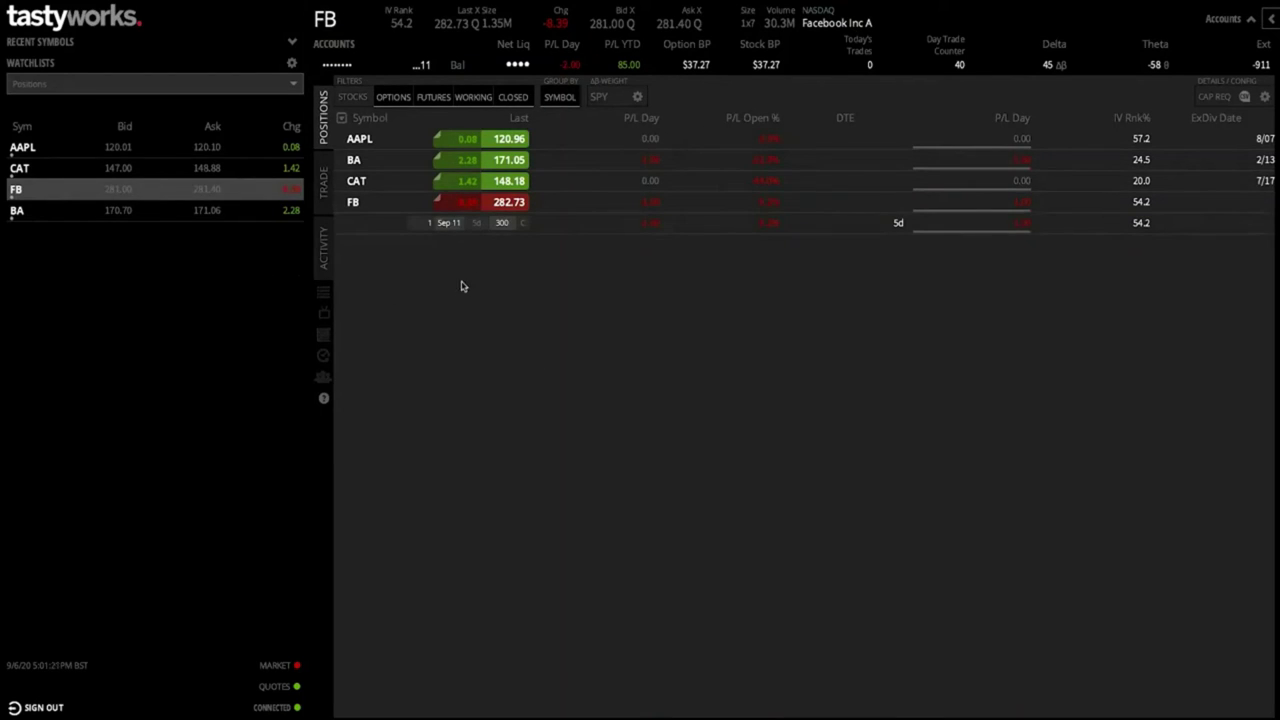
right_click(574, 229)
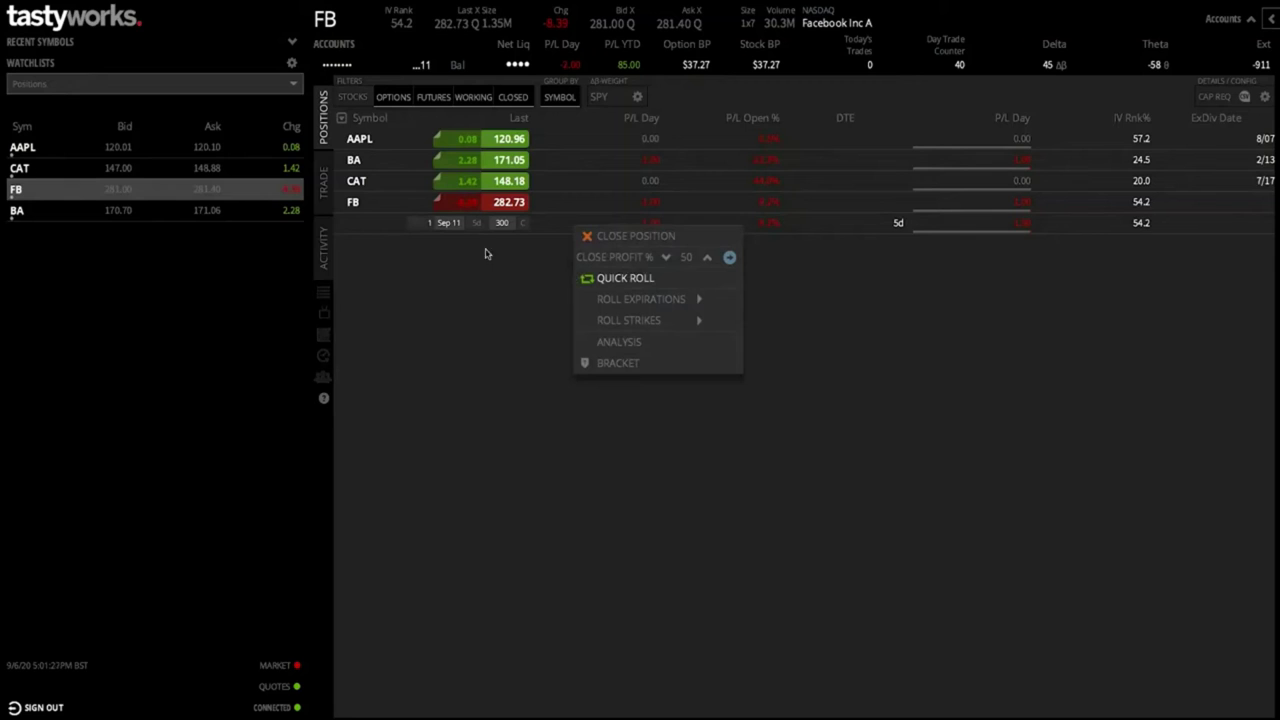
click(328, 193)
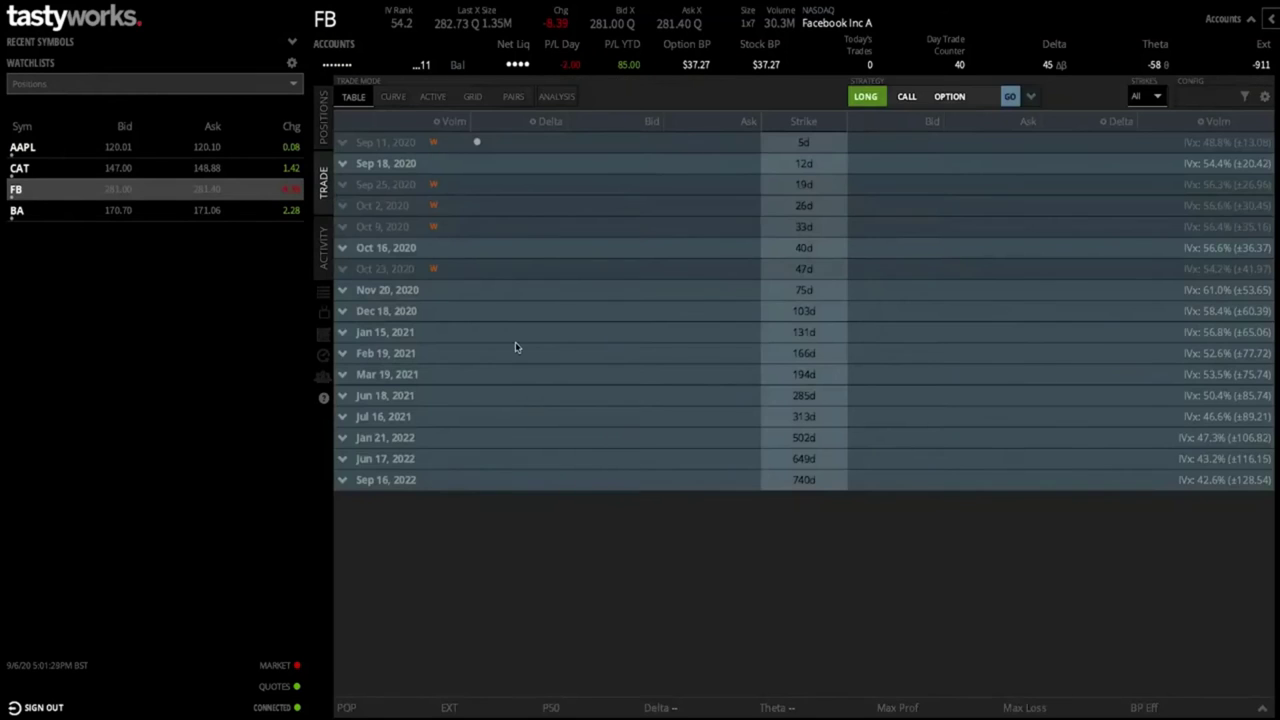
click(328, 124)
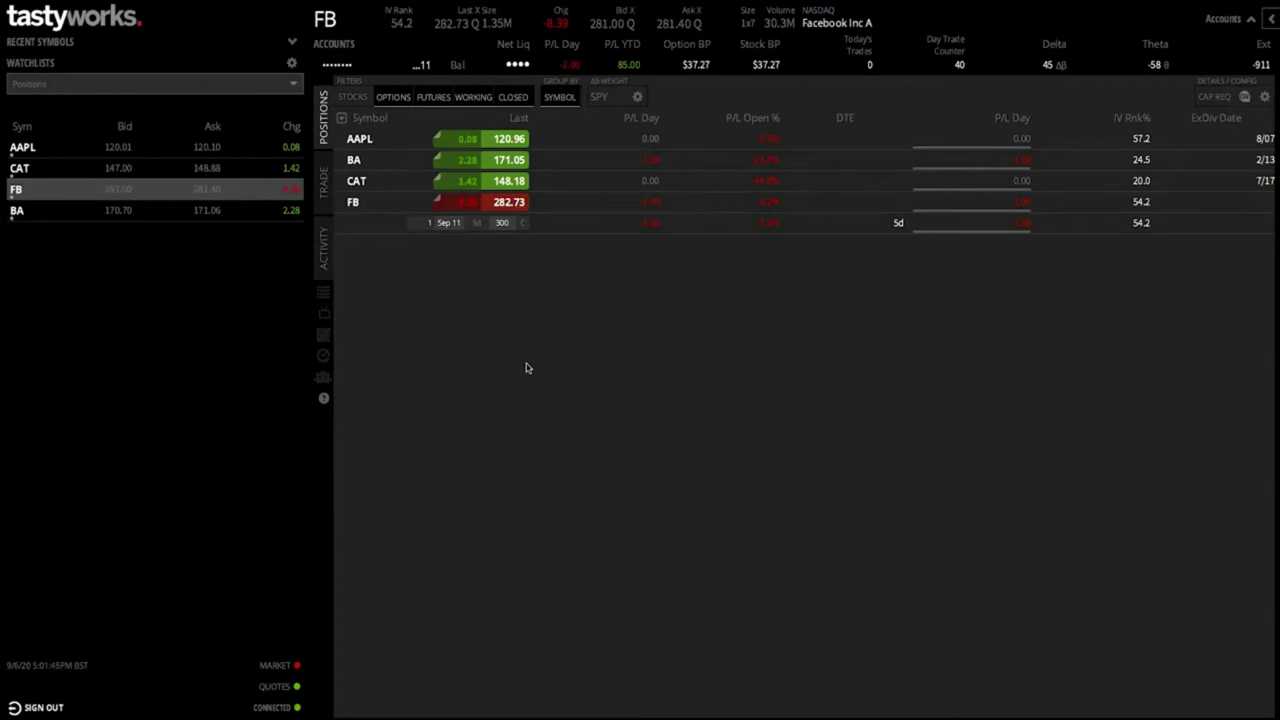
Explore the close-profit percentage setting for the FB Sep 11 300 call and dismiss its actions without placing an order
right_click(563, 232)
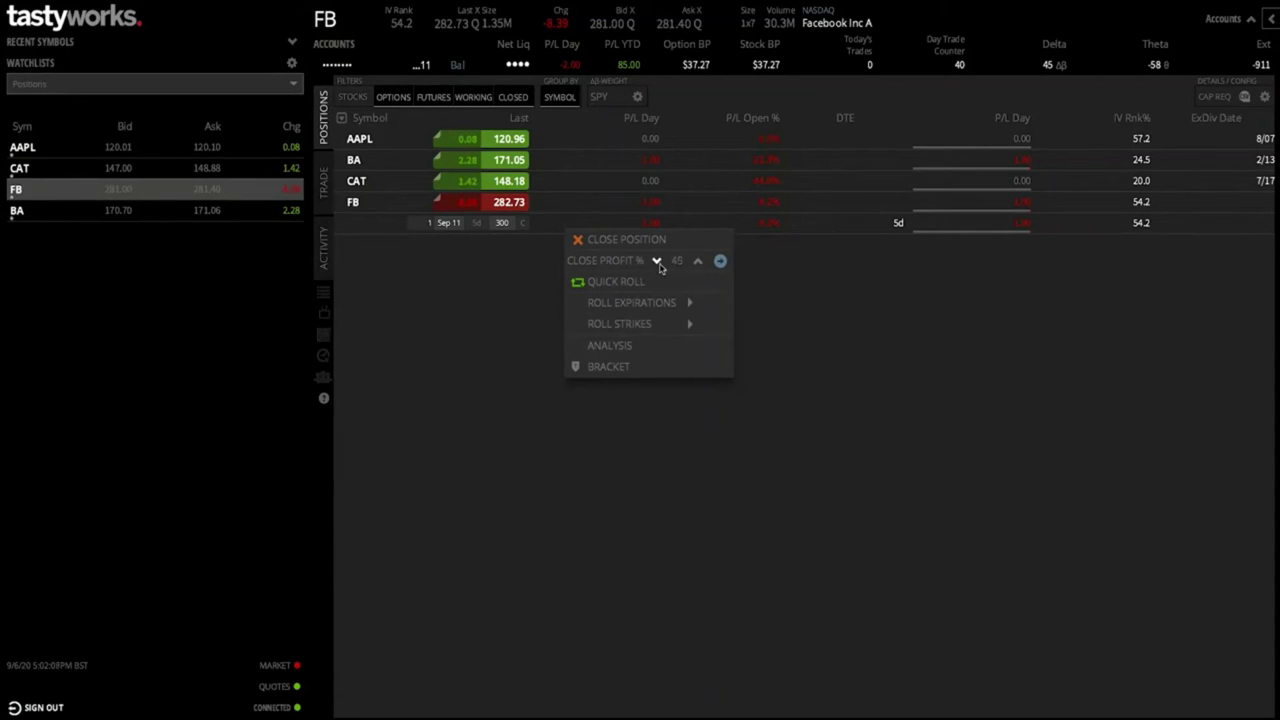
click(657, 262)
click(697, 262)
click(697, 262)
click(698, 262)
click(539, 320)
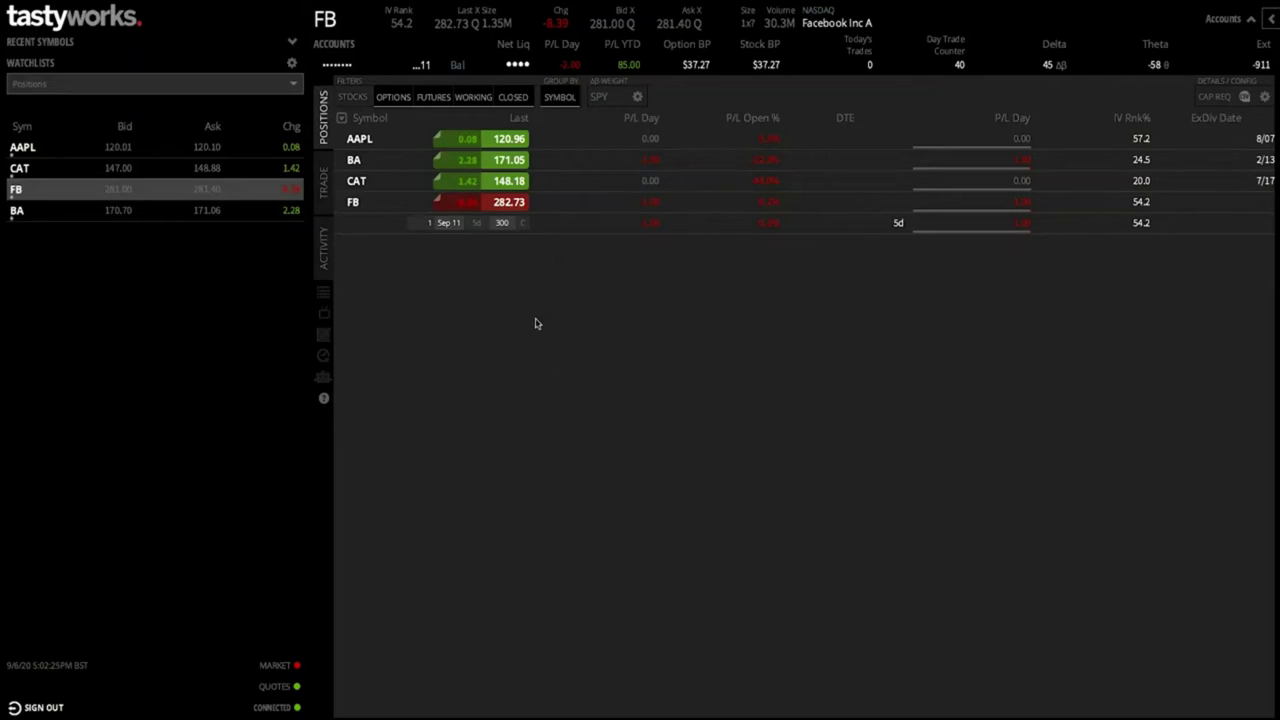
Draft a buy of one FB Sep 11 285 call with a 6.00 limit price
click(557, 211)
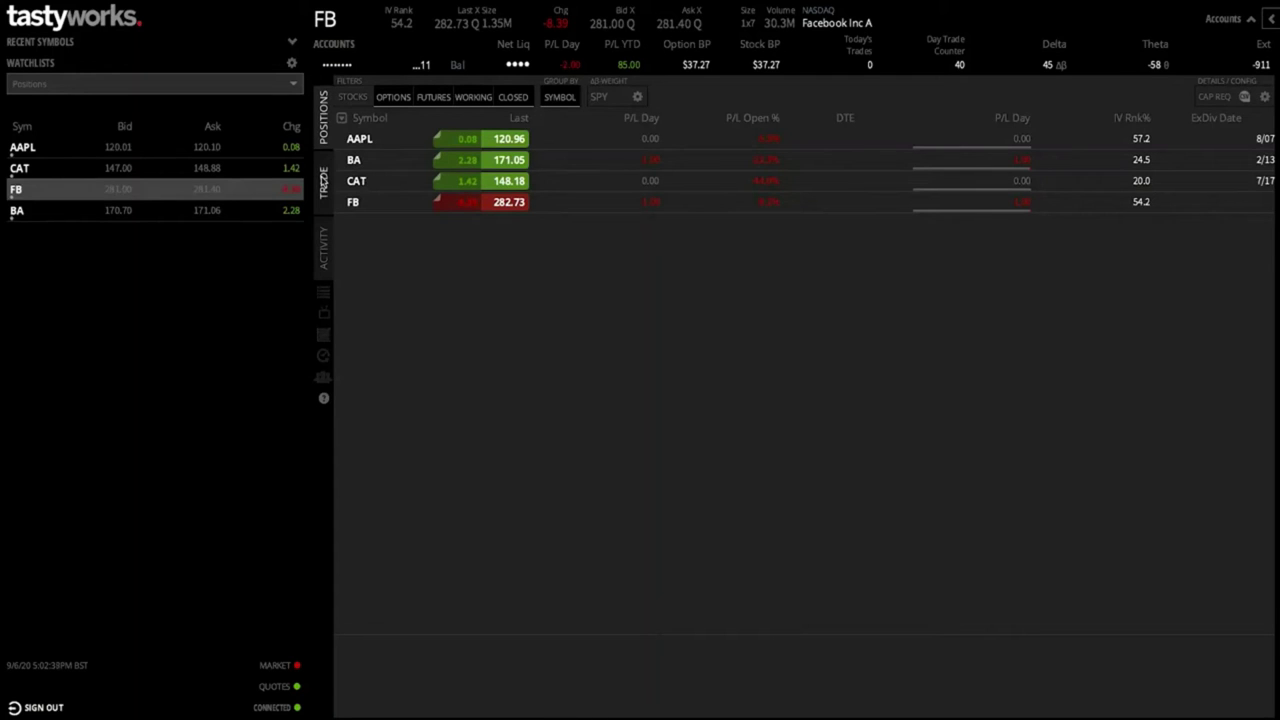
click(324, 182)
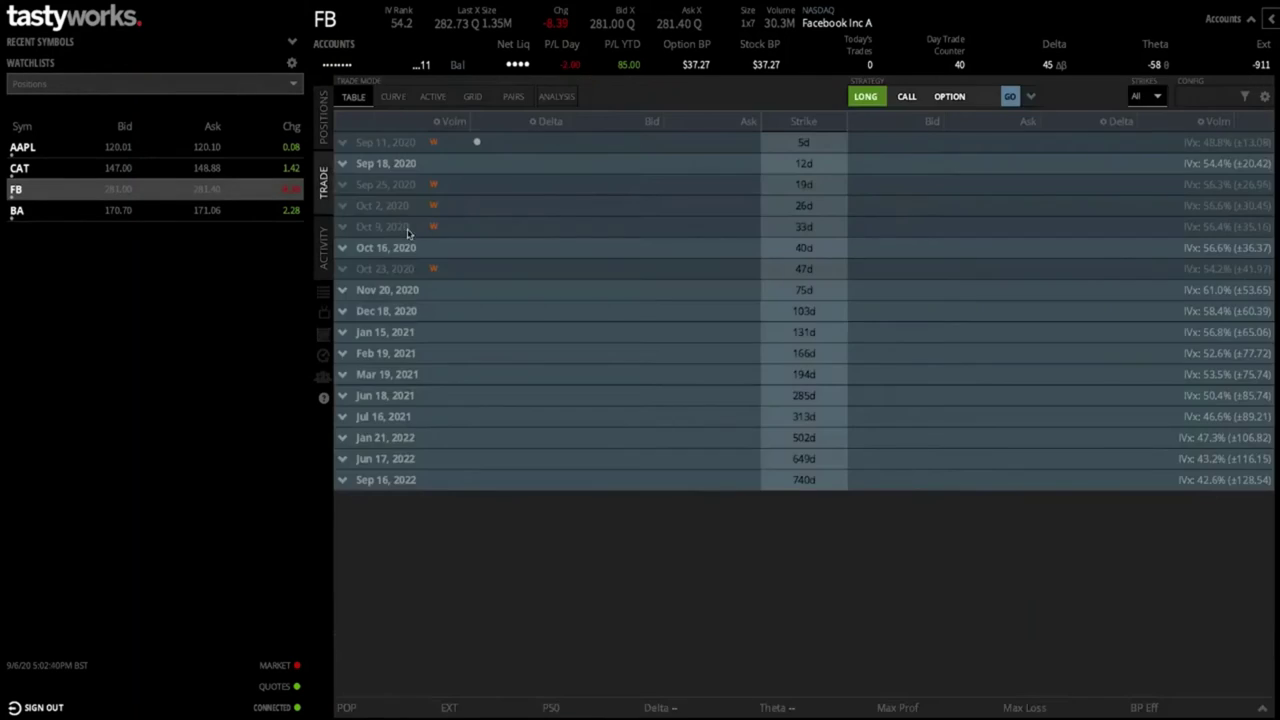
click(400, 152)
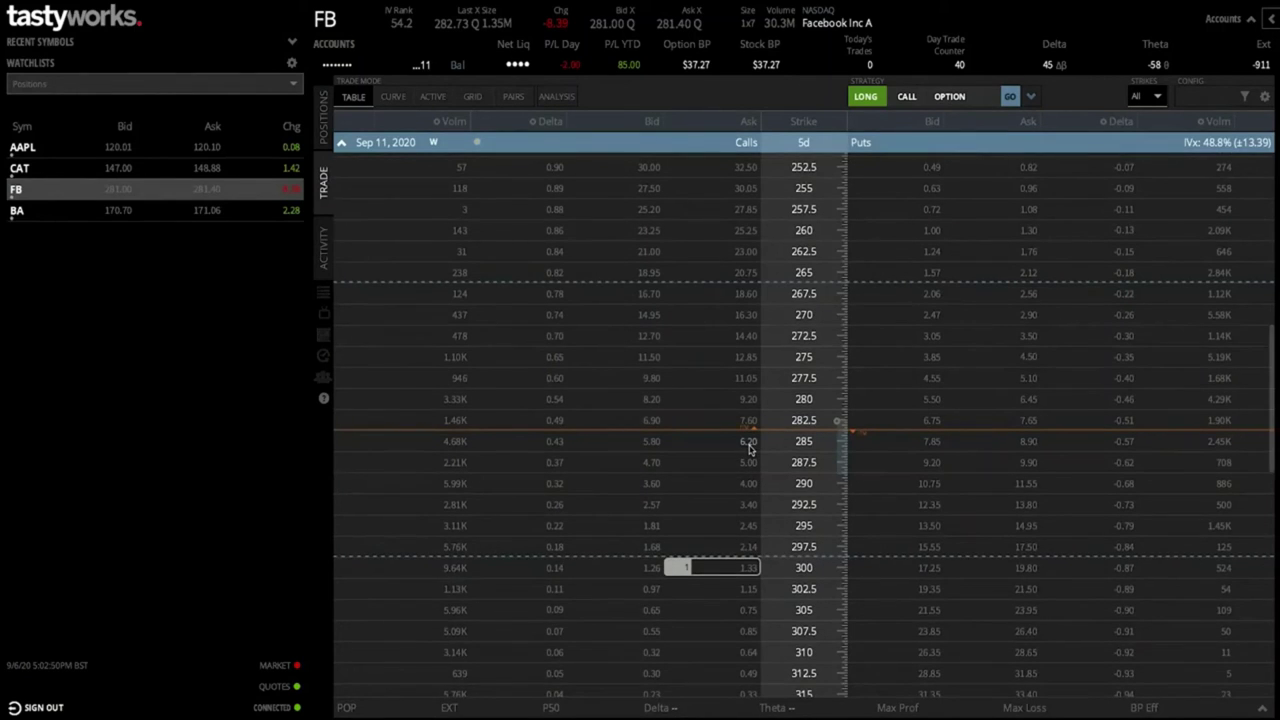
click(749, 443)
scroll(569, 654, down, 5)
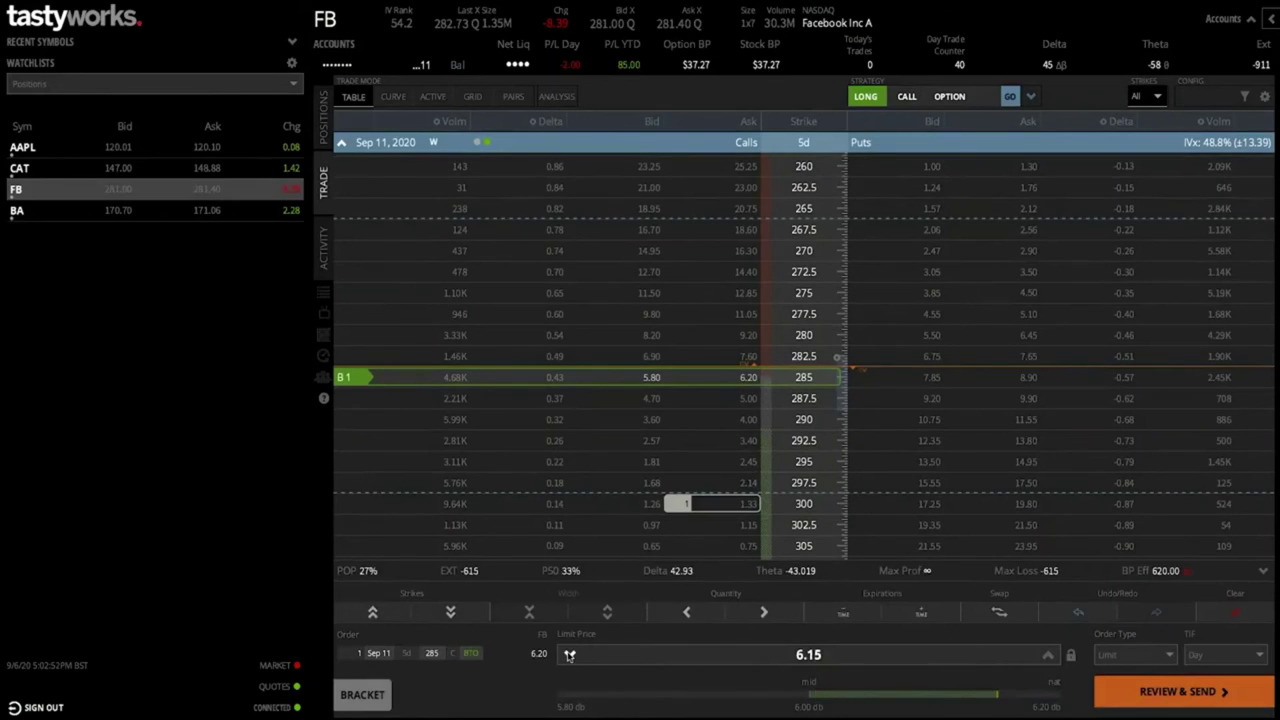
right_click(569, 654)
click(536, 677)
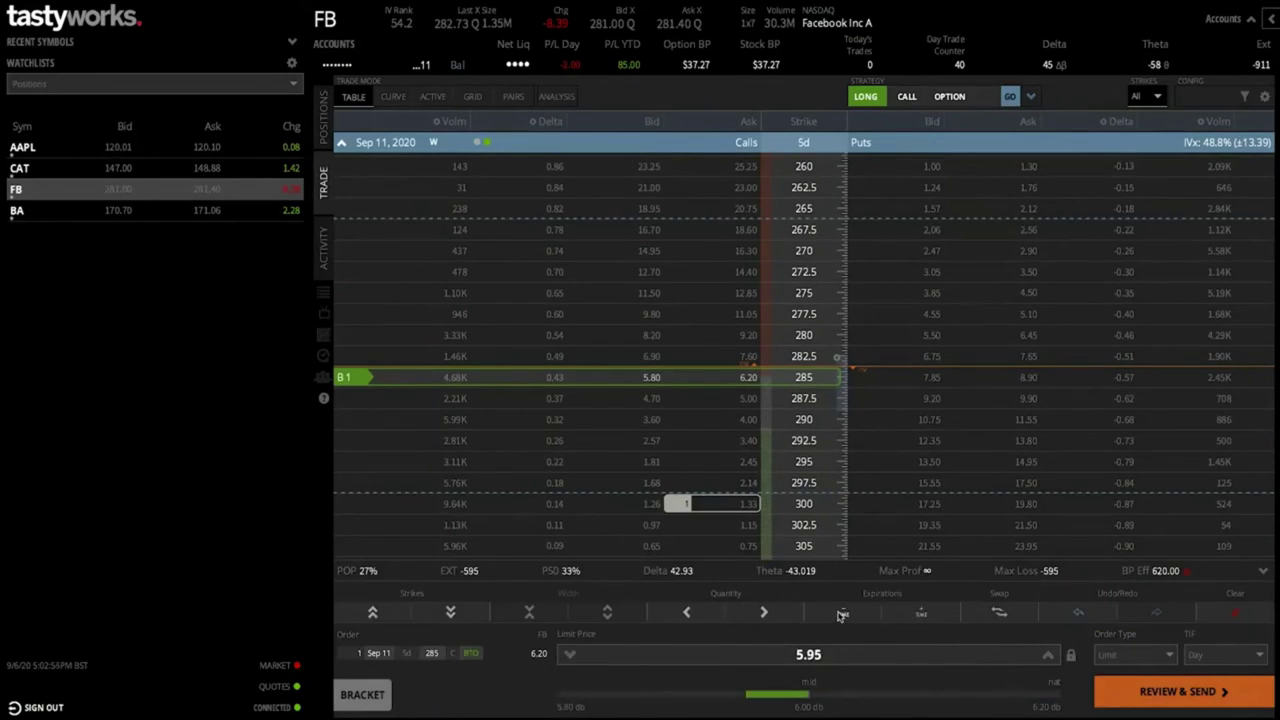
click(1048, 656)
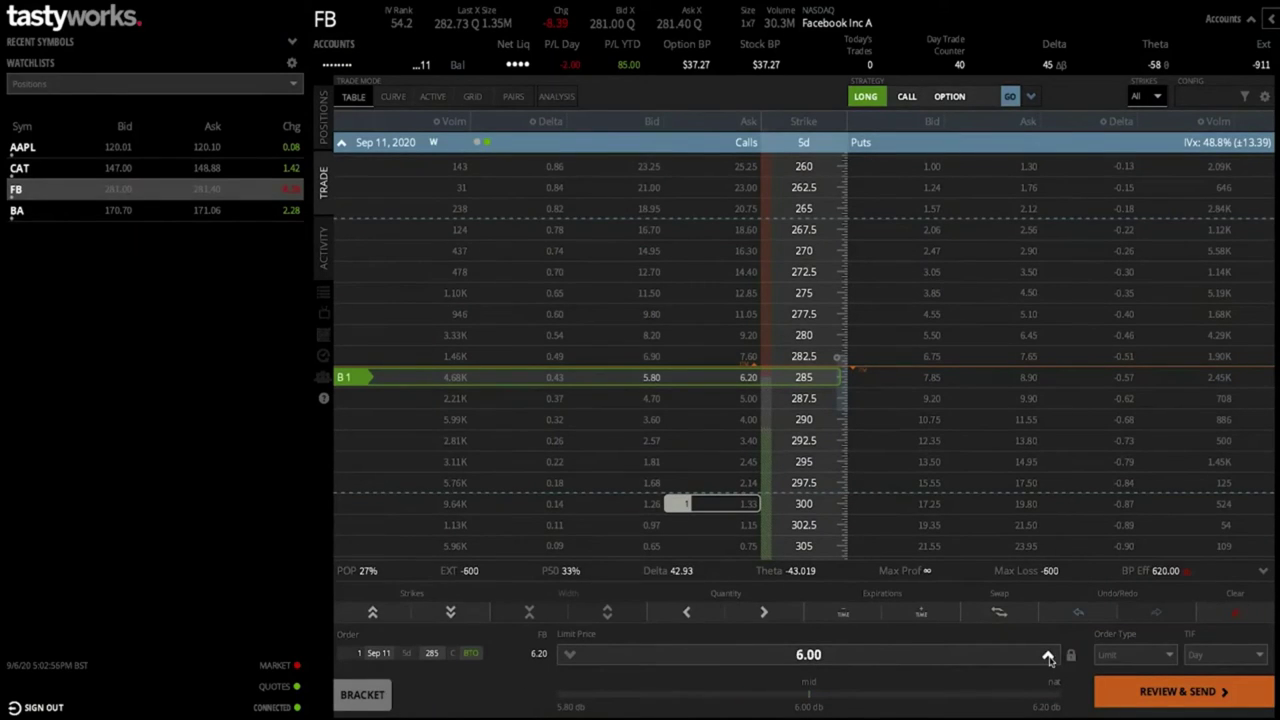
Change the FB 285 call order to the Stop Limit type and clear the order without sending it
click(1122, 656)
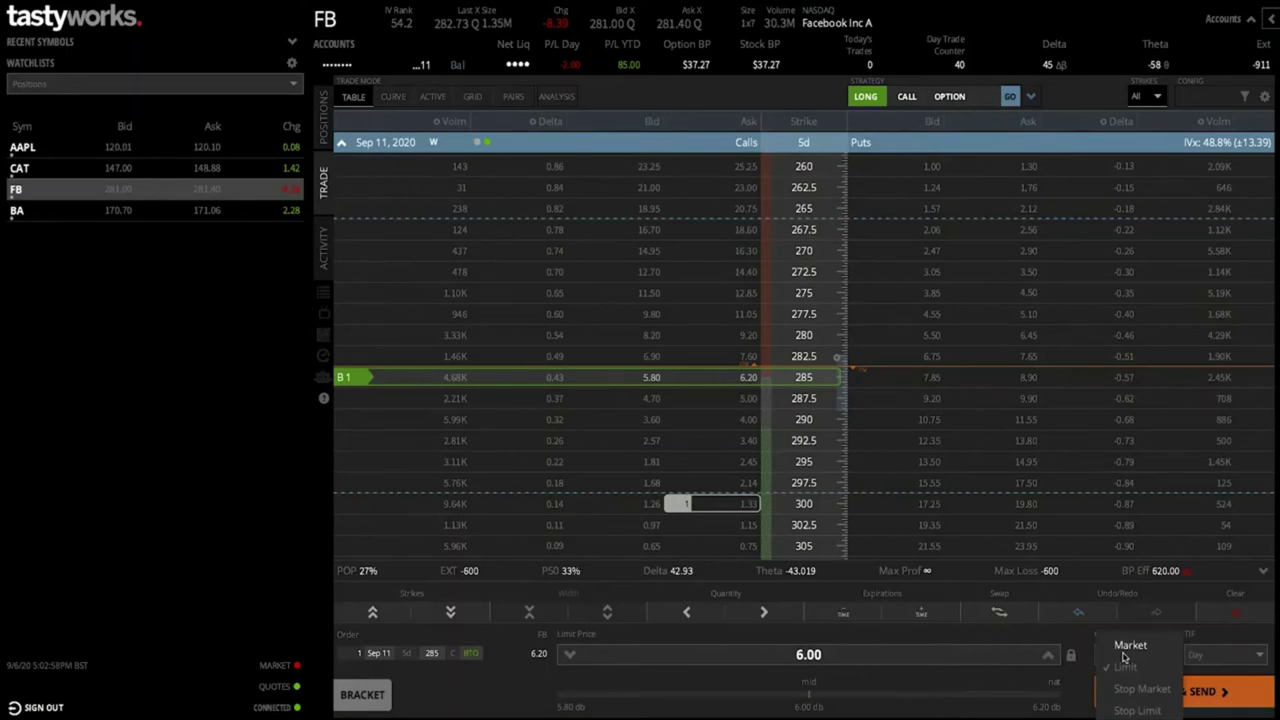
click(1137, 710)
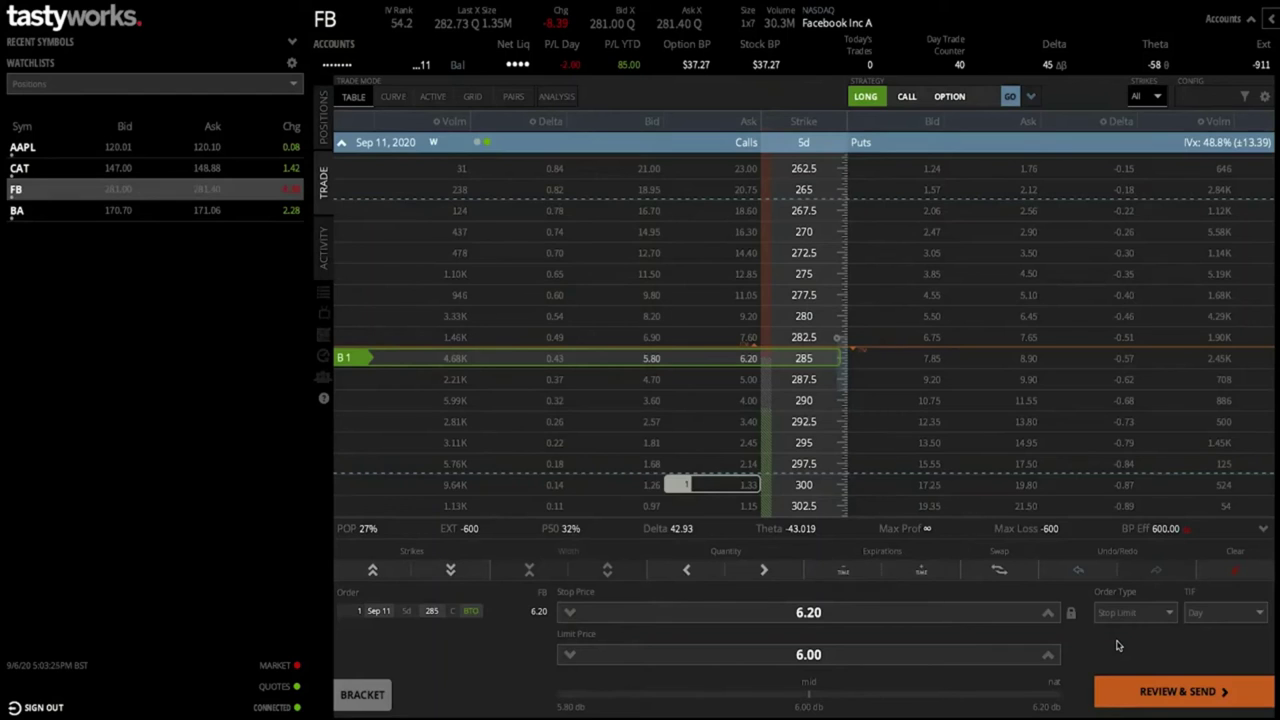
click(1256, 568)
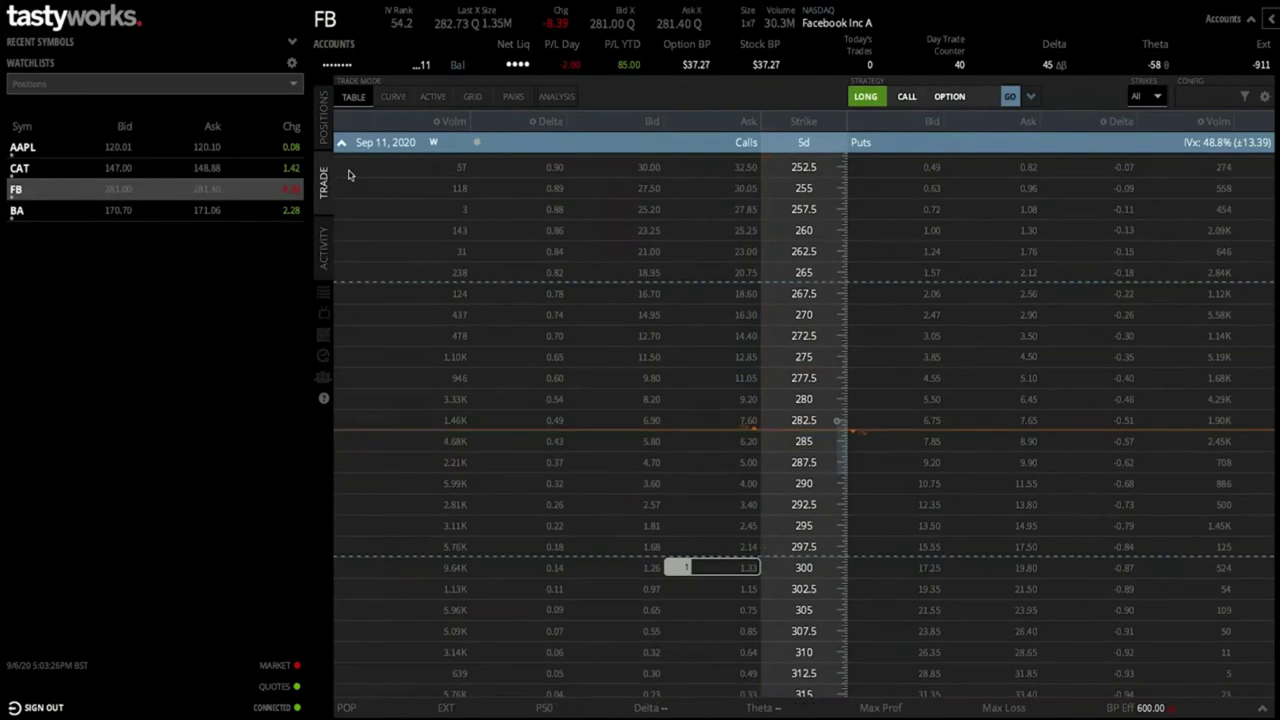
Examine the FB 300 call's position actions, including the close-profit percentage and roll expirations, without applying any
click(329, 136)
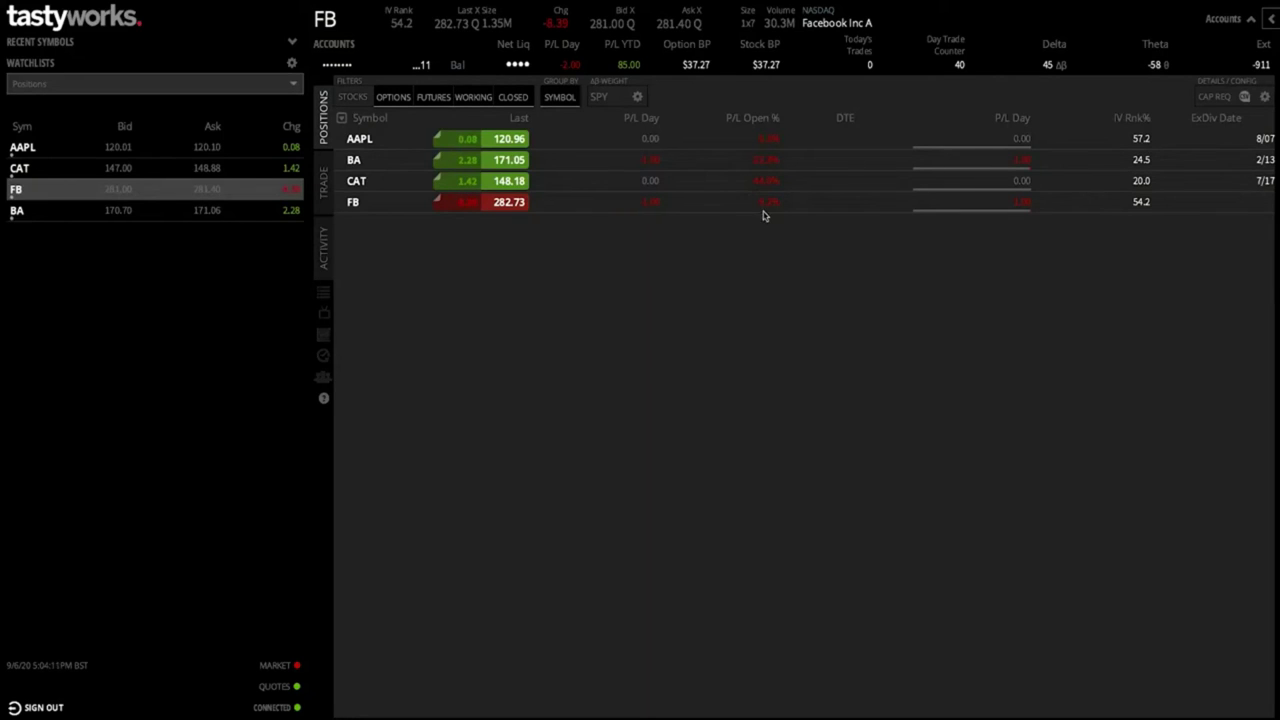
click(543, 206)
right_click(563, 224)
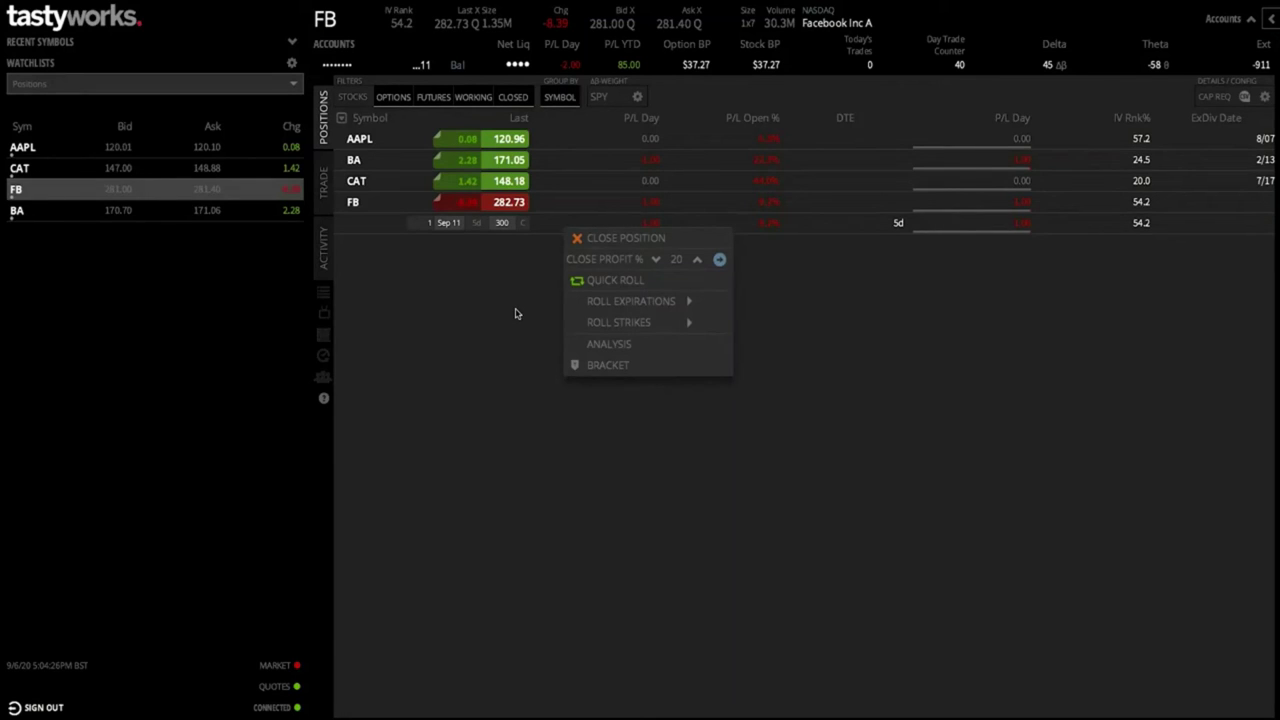
click(516, 314)
right_click(587, 220)
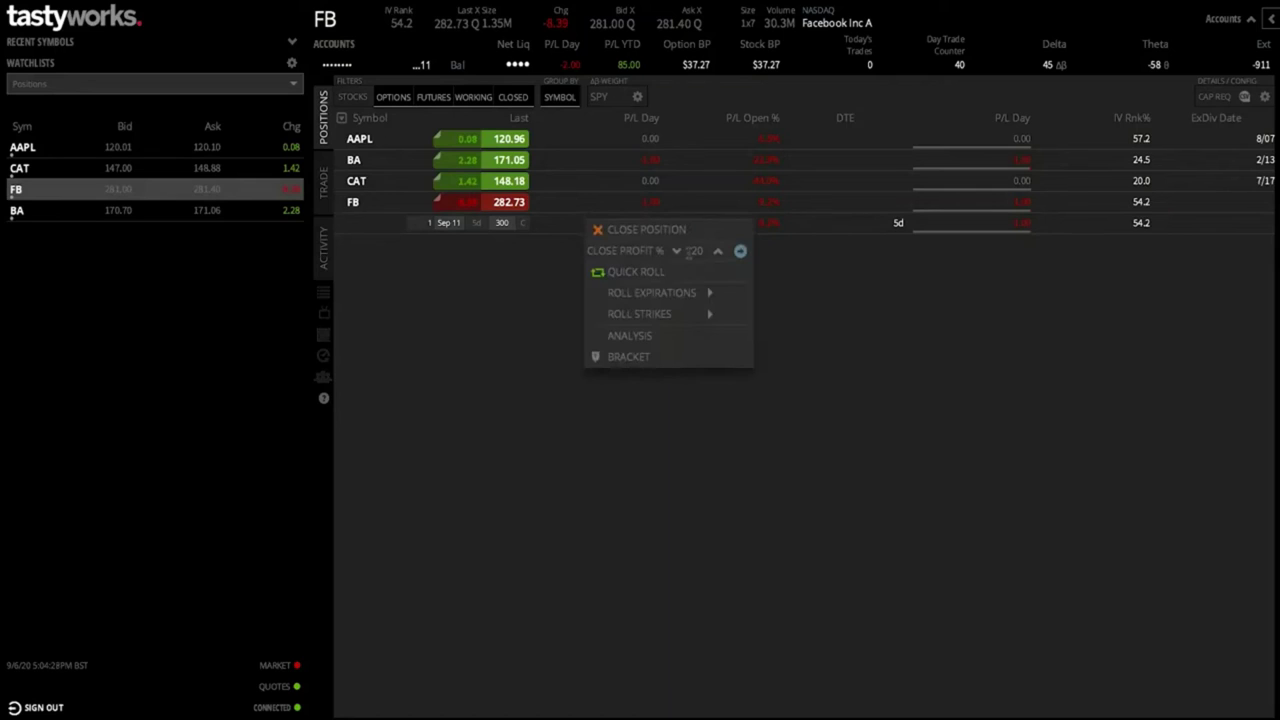
click(716, 252)
click(677, 251)
mouse_move(655, 291)
click(444, 385)
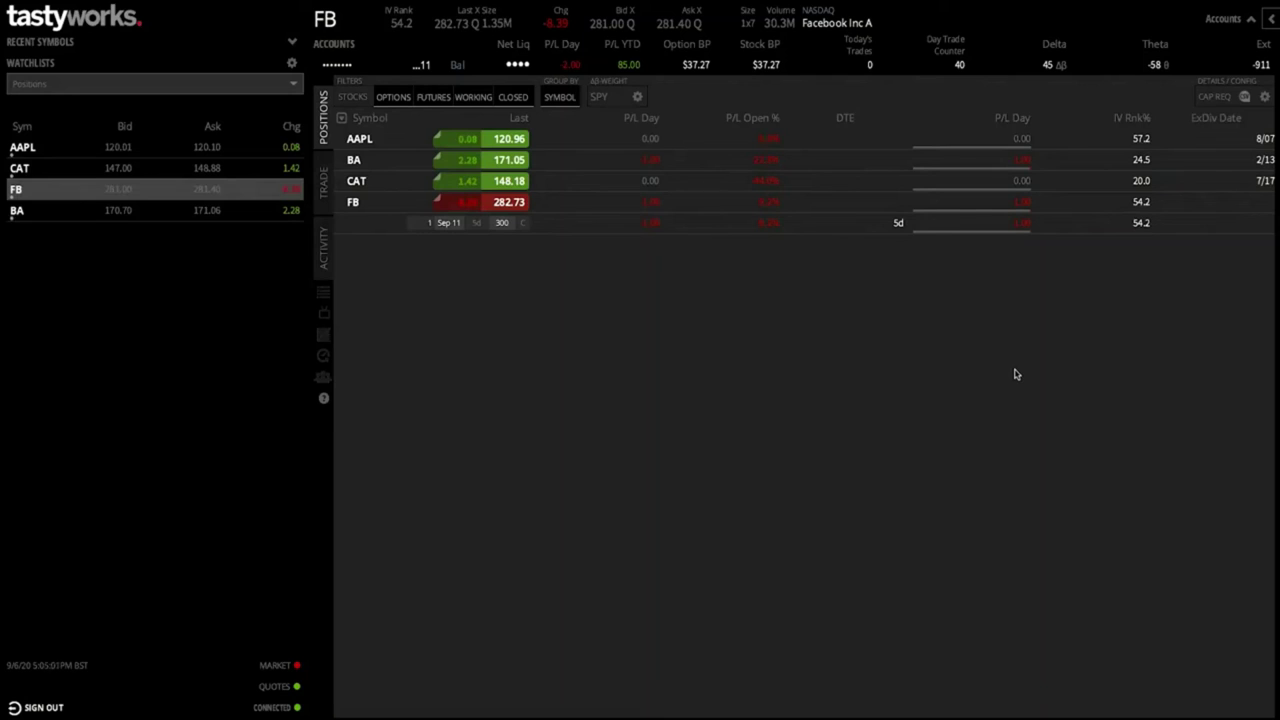
Examine the displayed and available columns in the account settings for Positions, Position Detail and Header Detail
click(1264, 98)
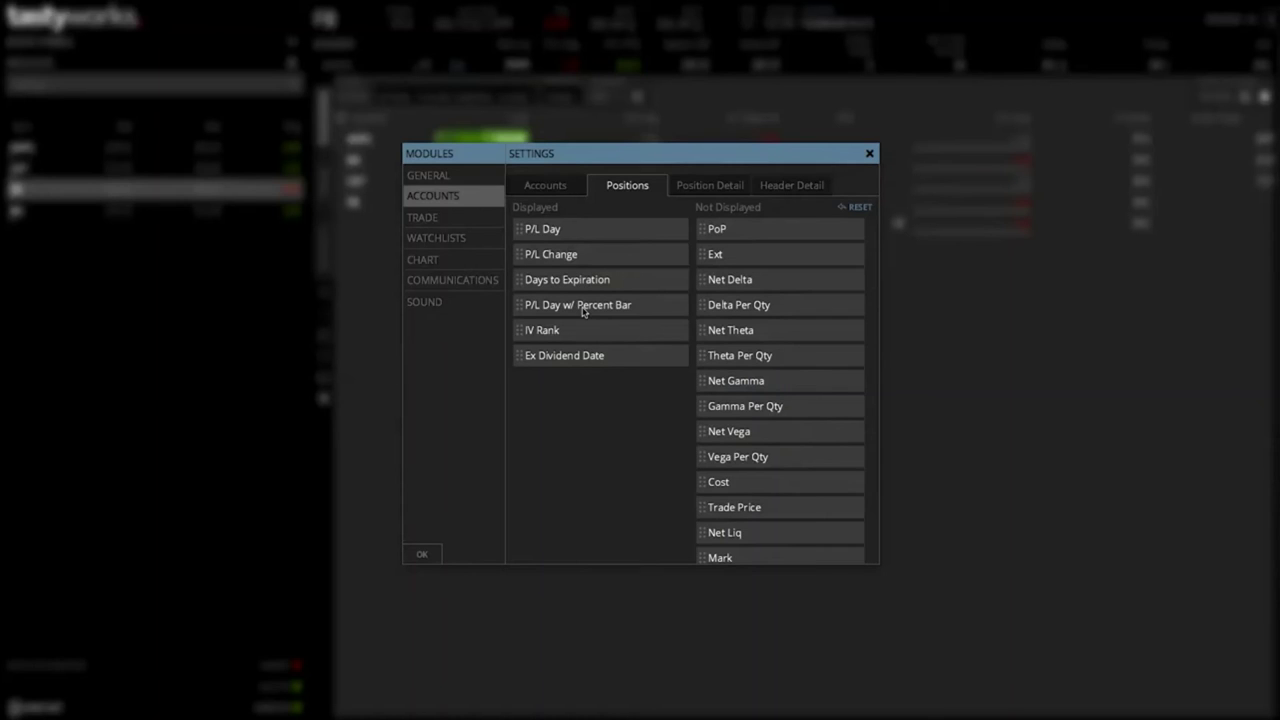
scroll(791, 397, down, 10)
scroll(791, 397, up, 7)
scroll(791, 397, down, 8)
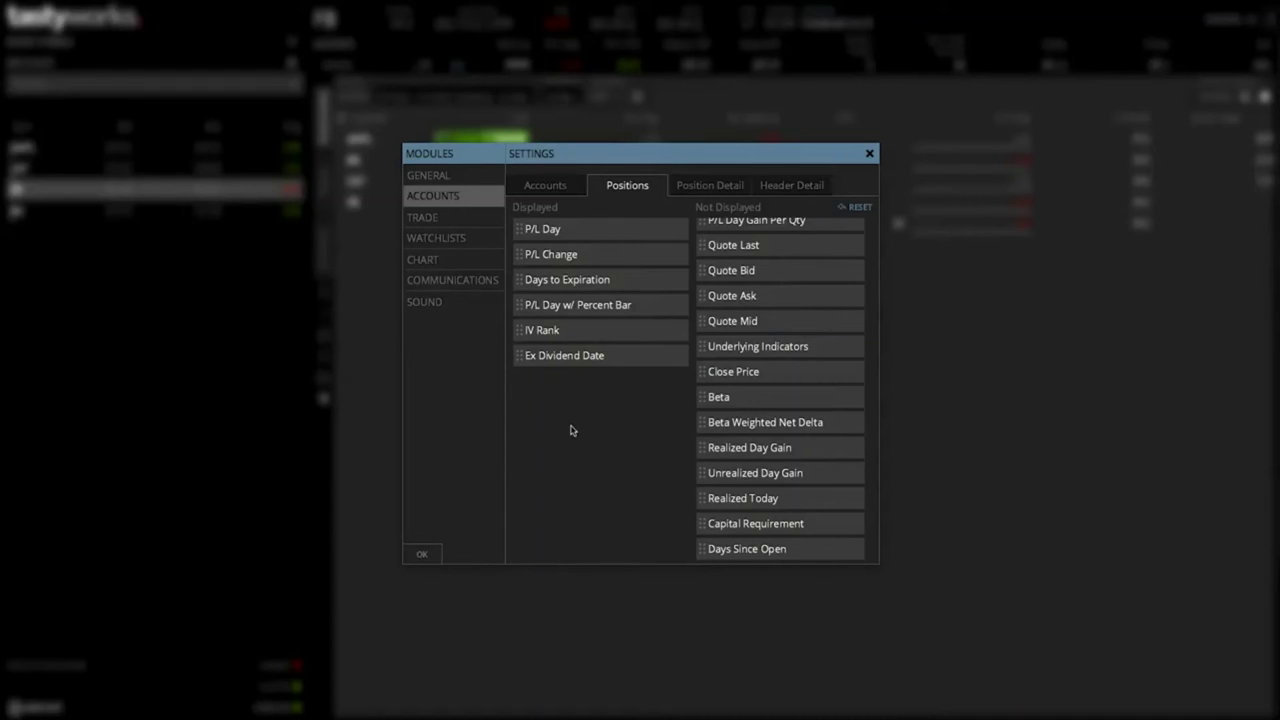
click(724, 187)
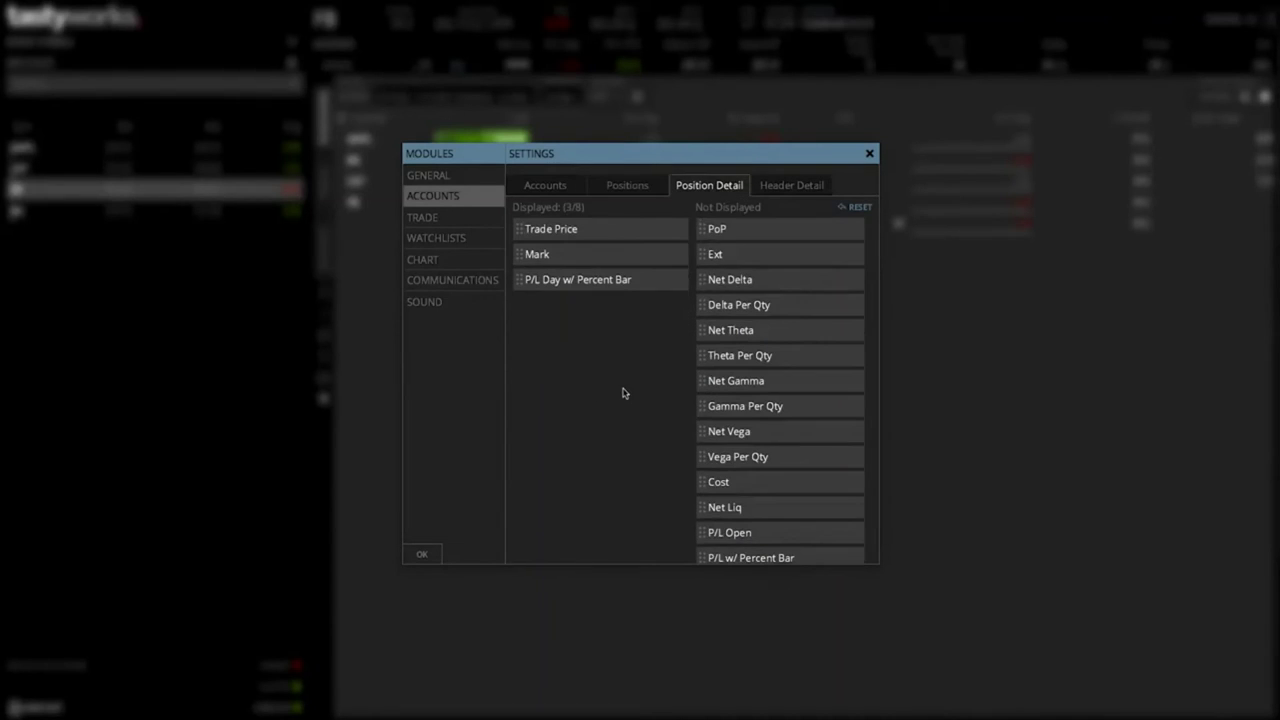
click(791, 185)
click(630, 185)
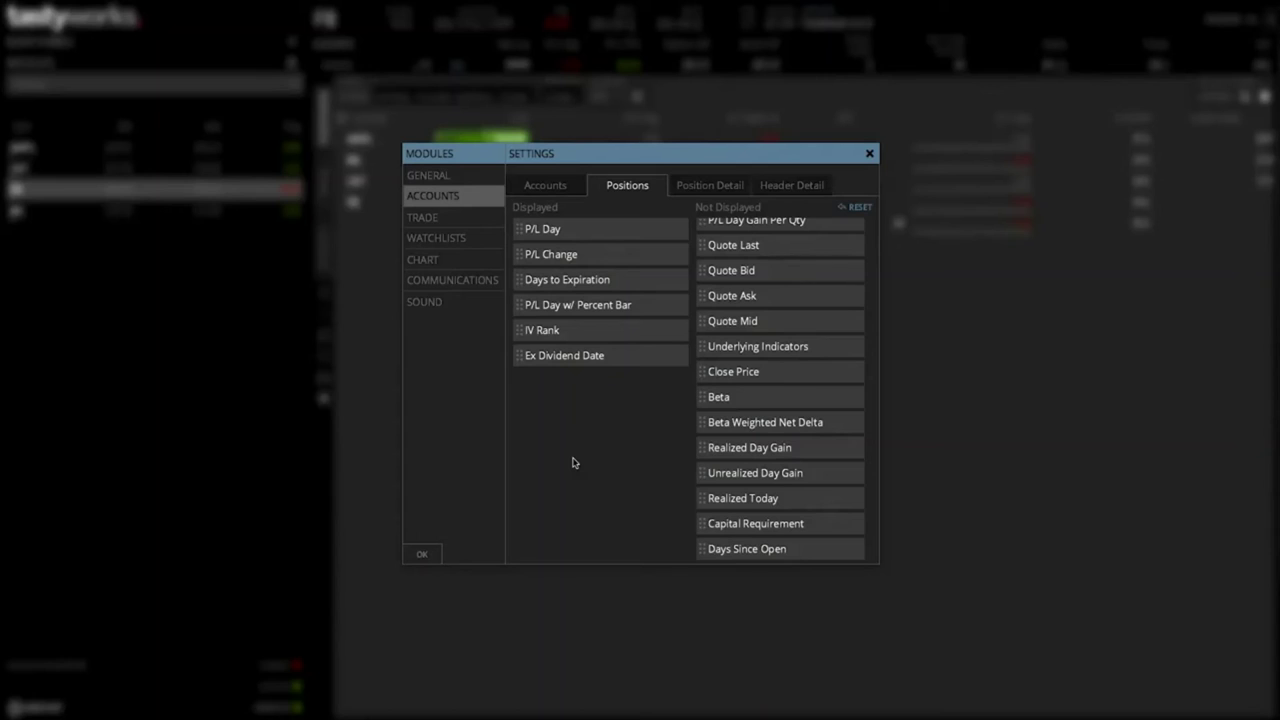
Look through the Chart, Communications, Watchlists, Sound and Trade settings, and close the settings without changing anything
click(441, 262)
click(449, 284)
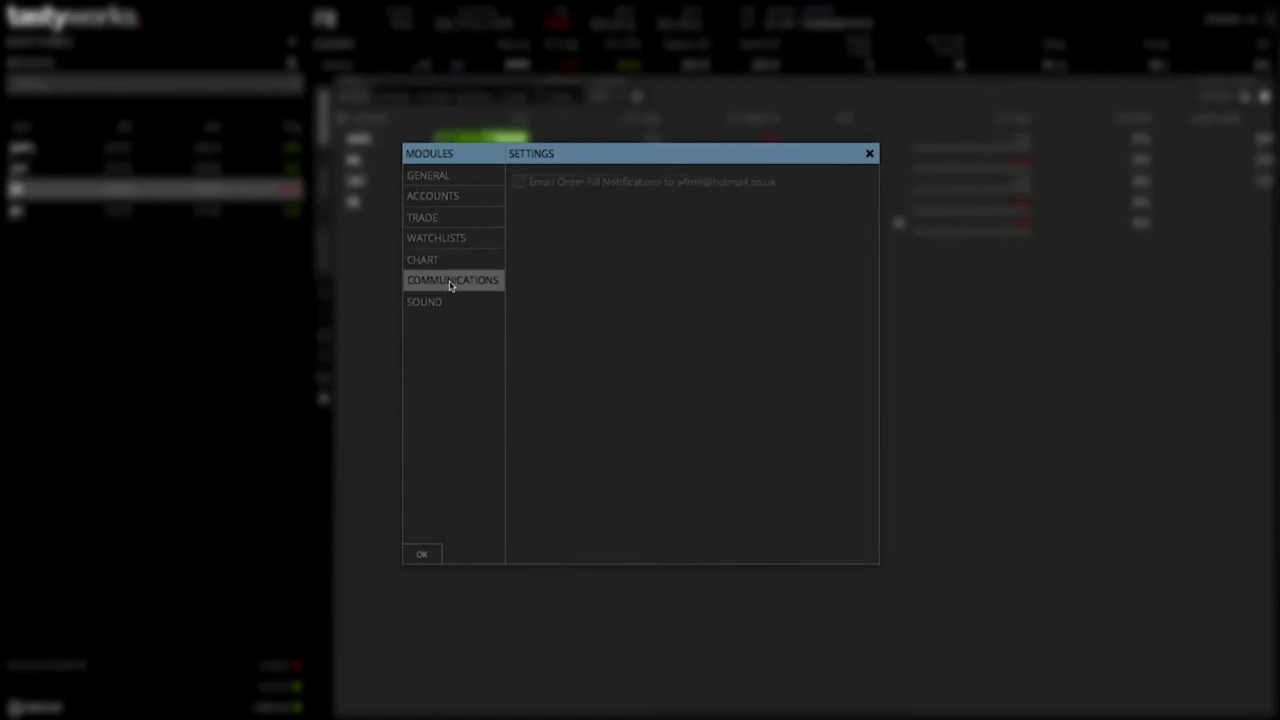
click(446, 247)
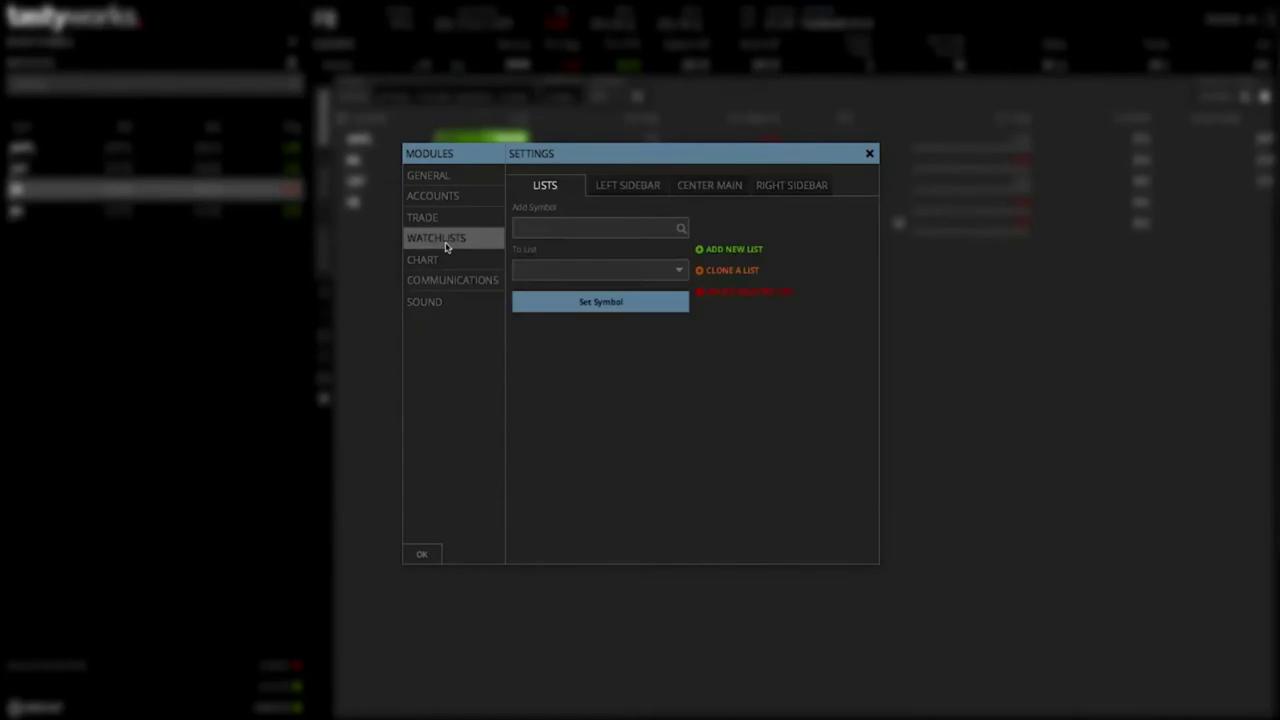
click(450, 304)
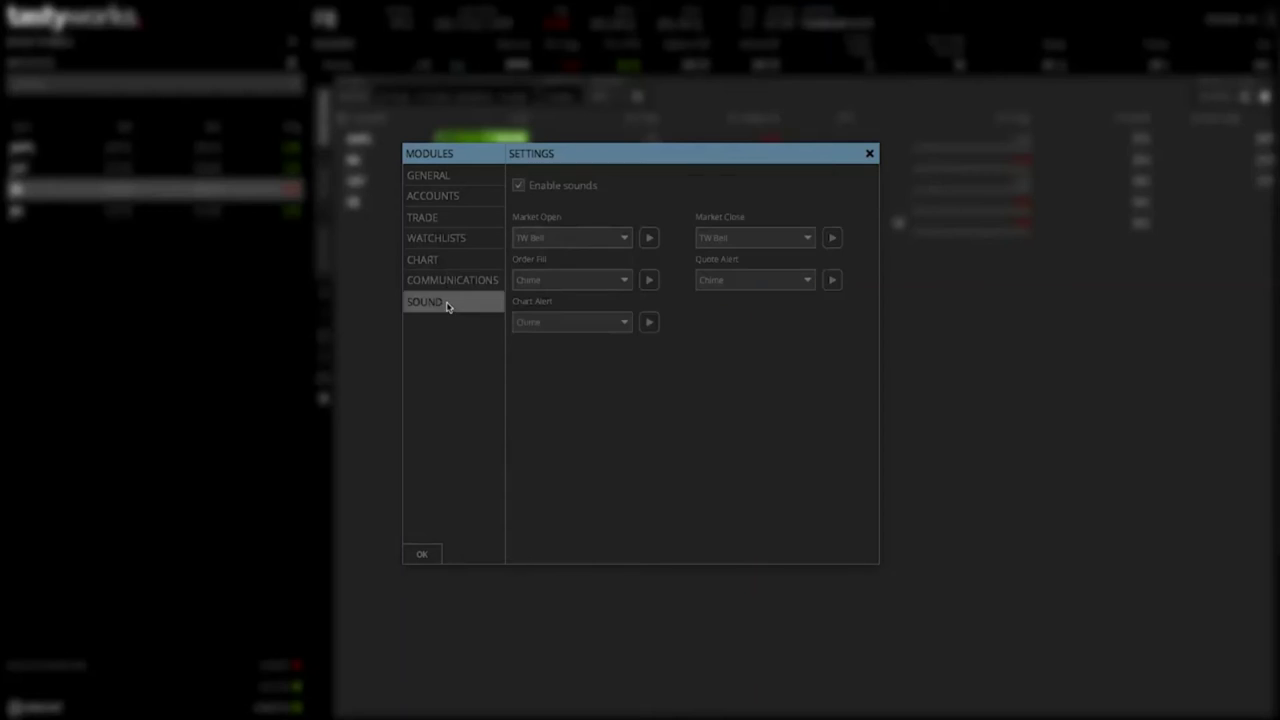
click(439, 220)
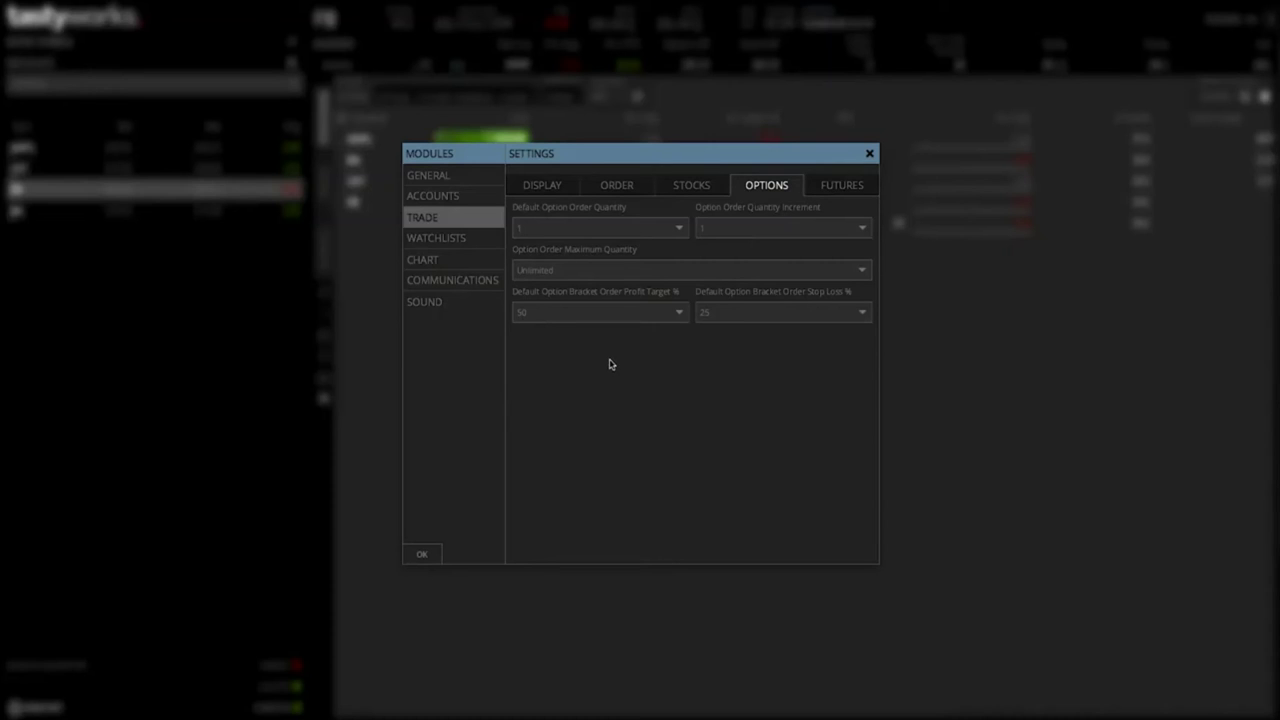
click(869, 155)
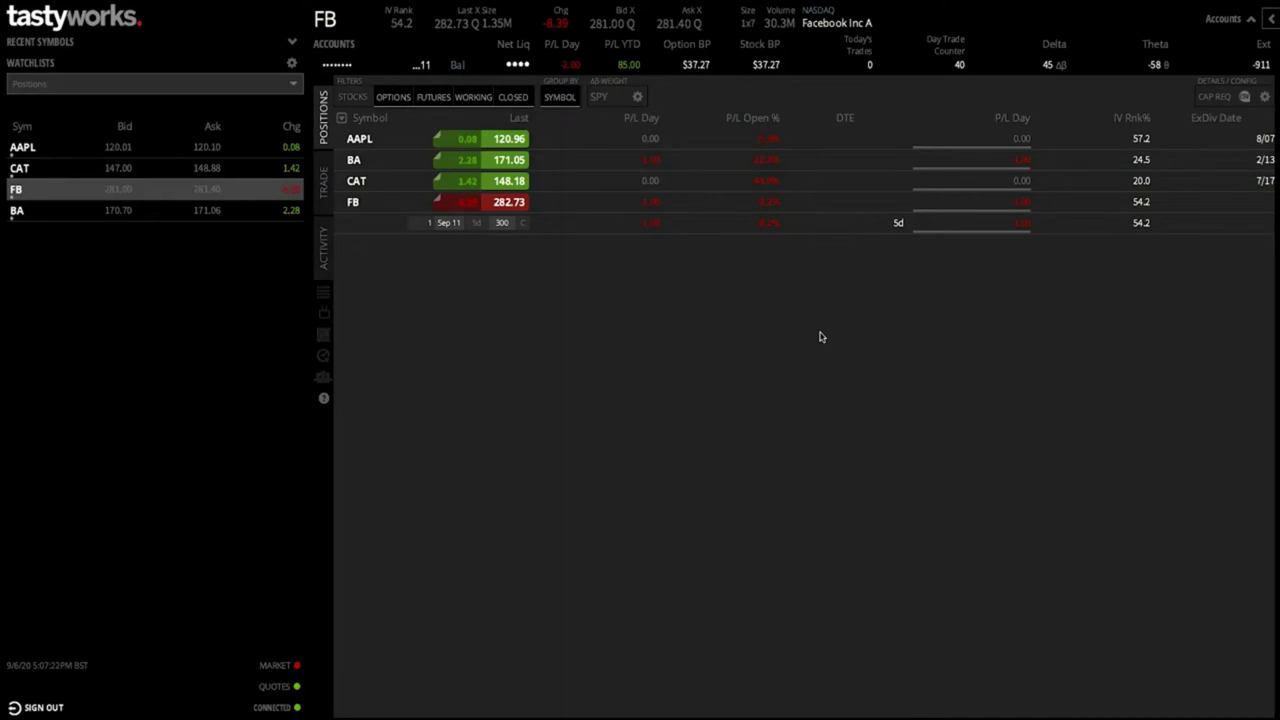
Compare FB's Sep 11 option chain with the account's open positions, ending on the positions view
click(323, 182)
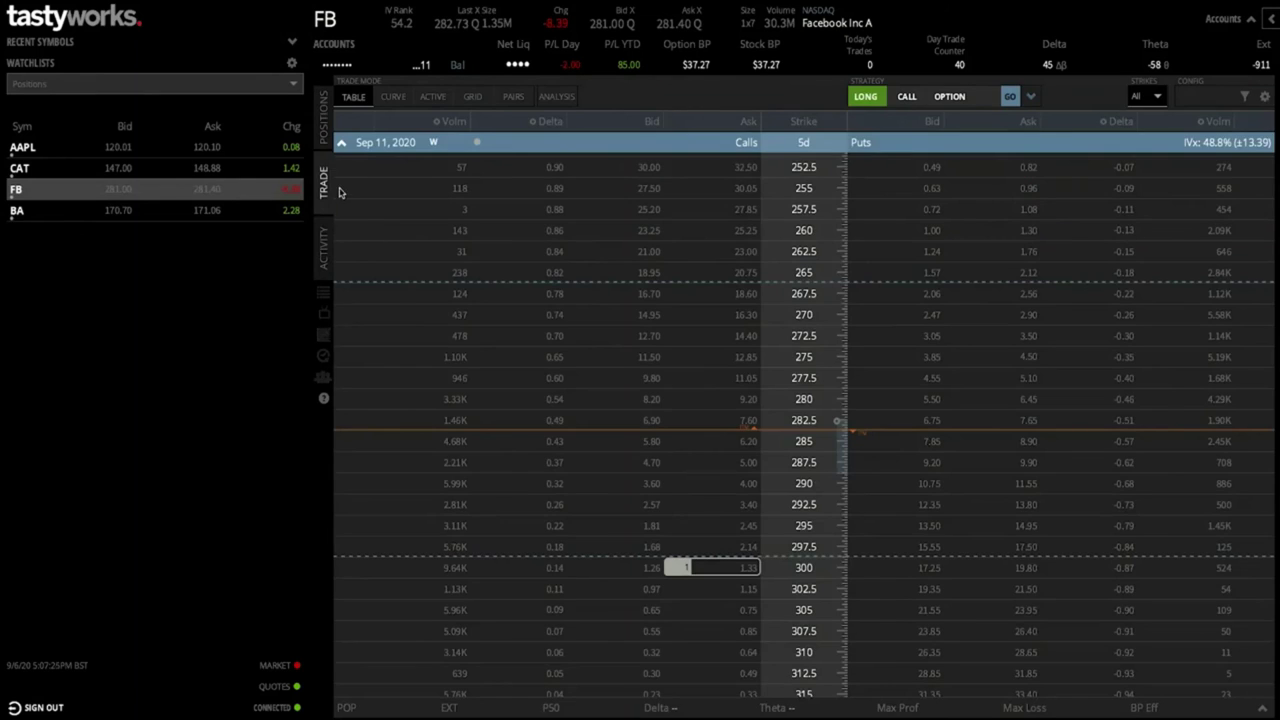
click(323, 120)
click(323, 180)
click(324, 128)
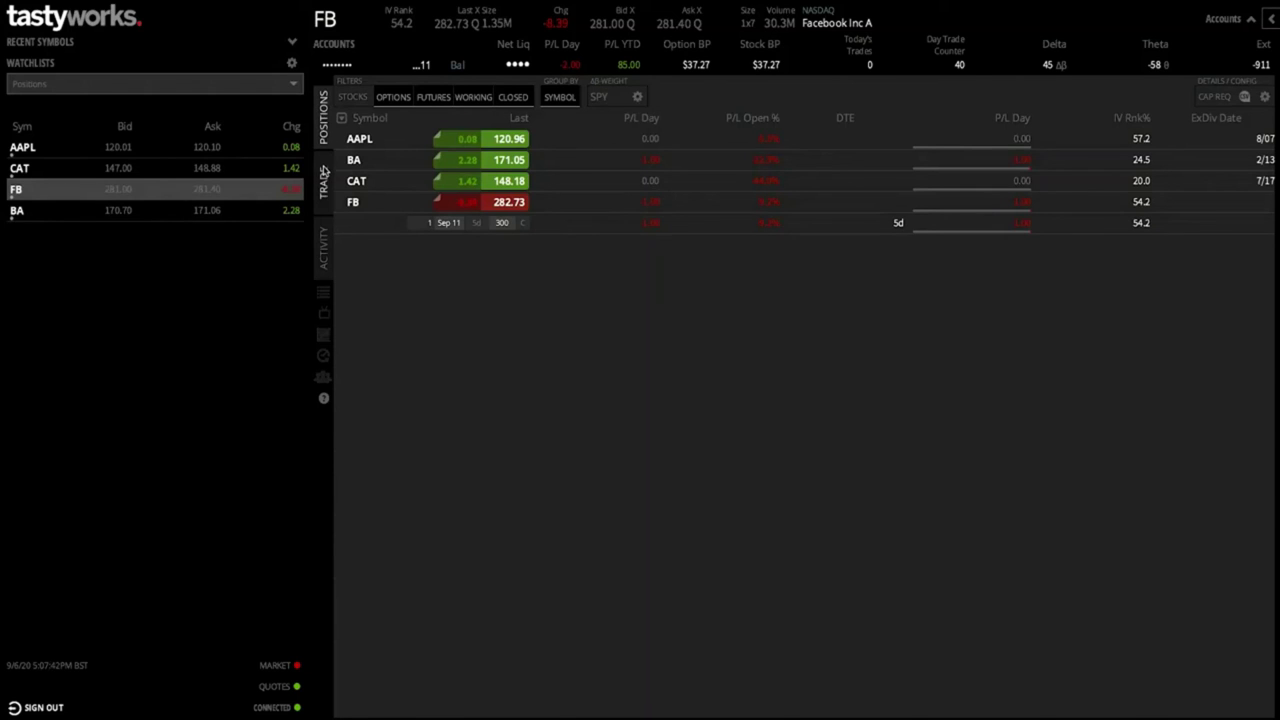
click(323, 182)
click(324, 120)
View FB's option chain and the account's order activity history, and return to the open positions
click(323, 180)
click(326, 240)
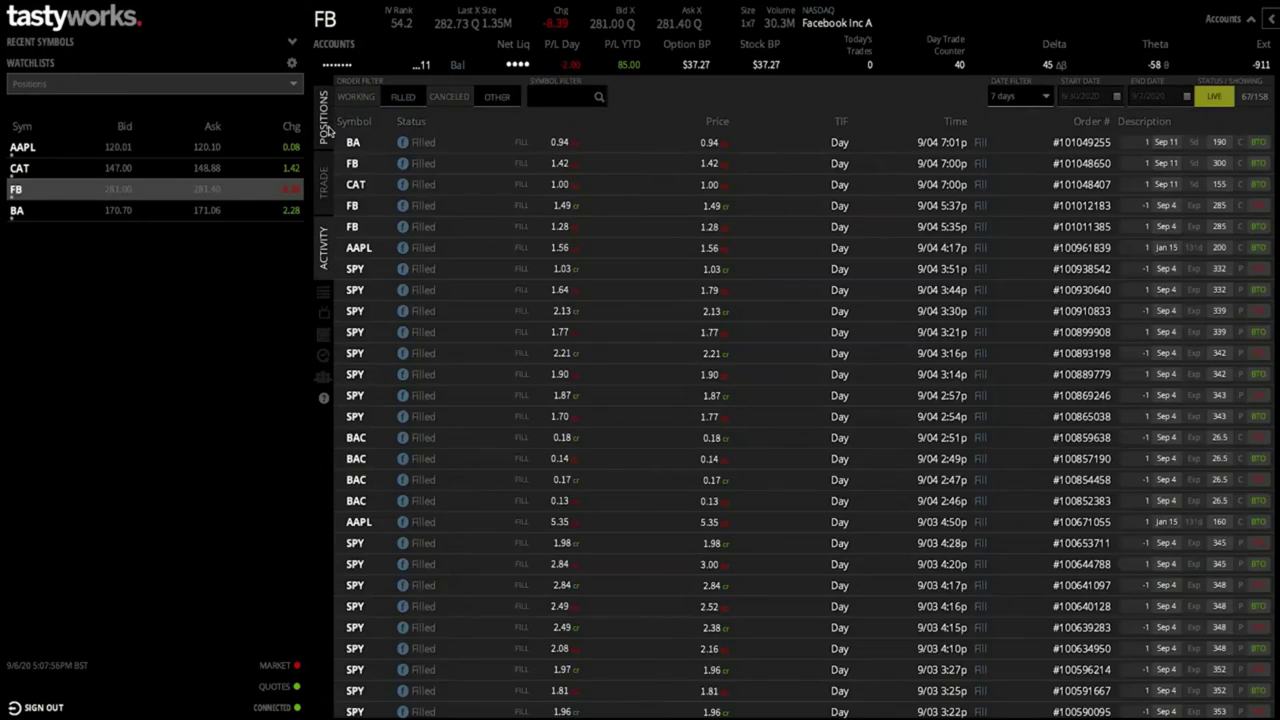
click(331, 126)
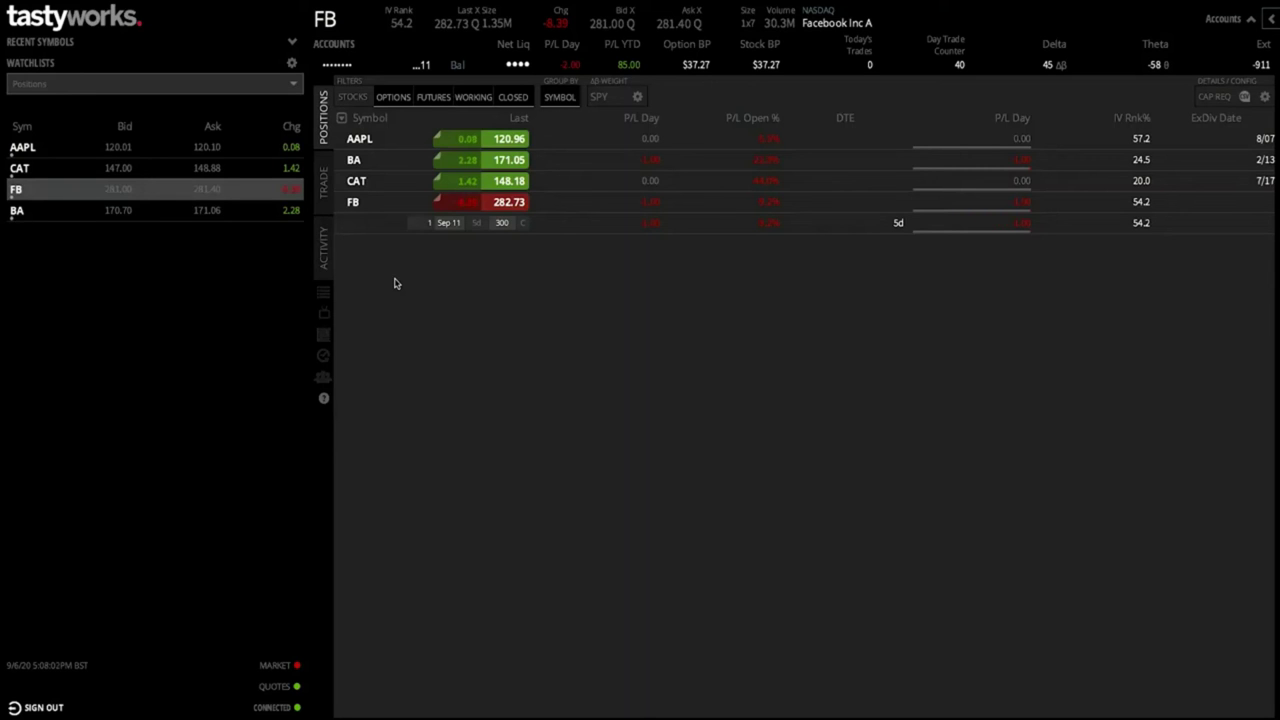
Review the account's filled orders from the last 7 days in the order activity, and return to the open positions
click(329, 258)
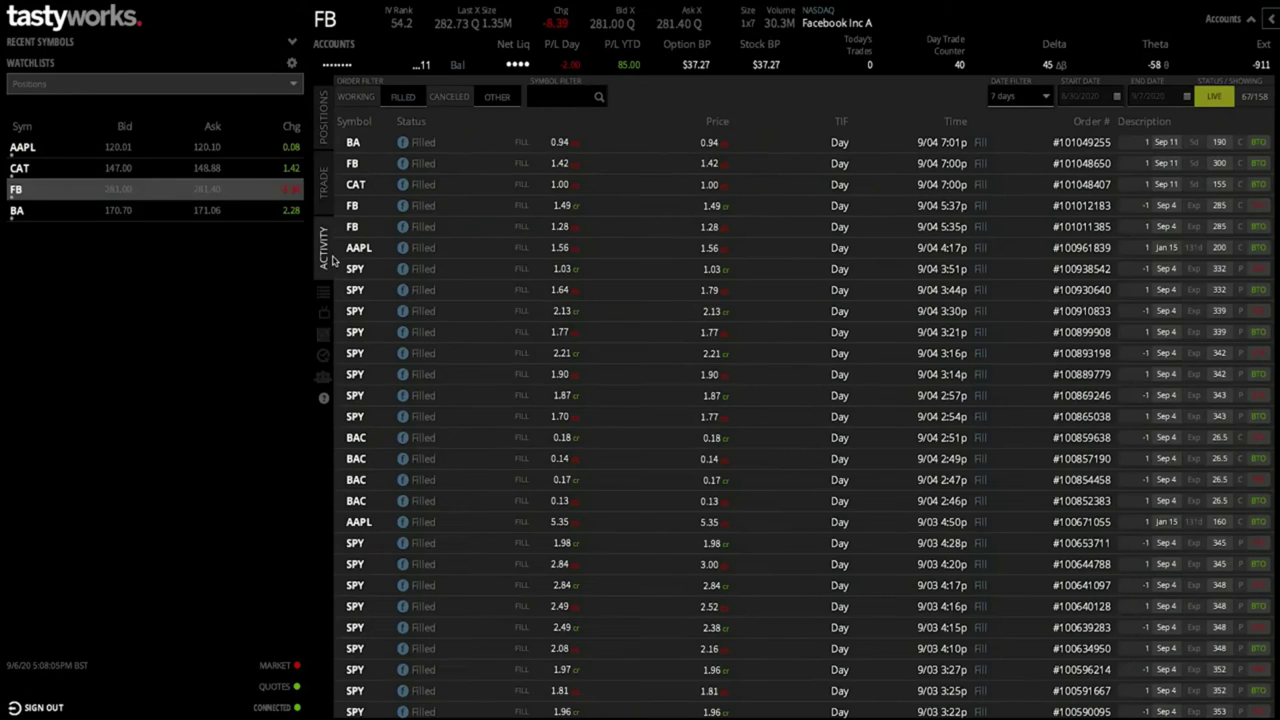
scroll(773, 308, down, 1)
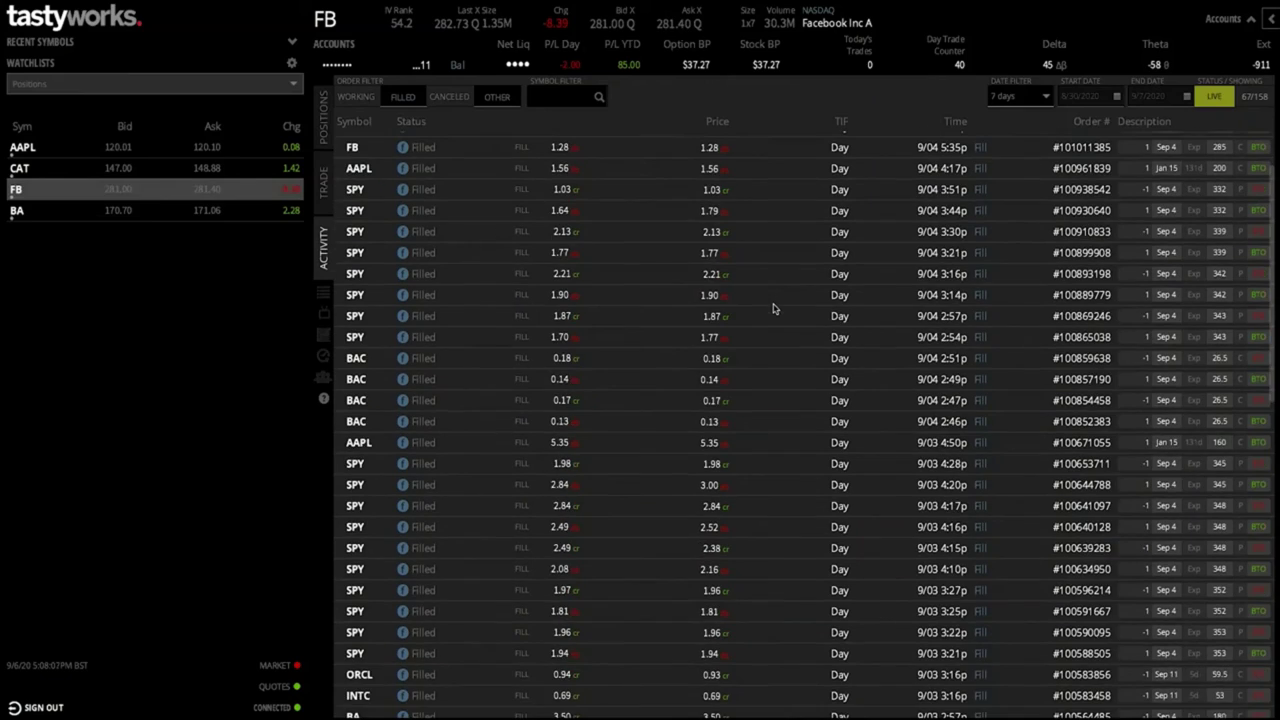
scroll(773, 308, down, 15)
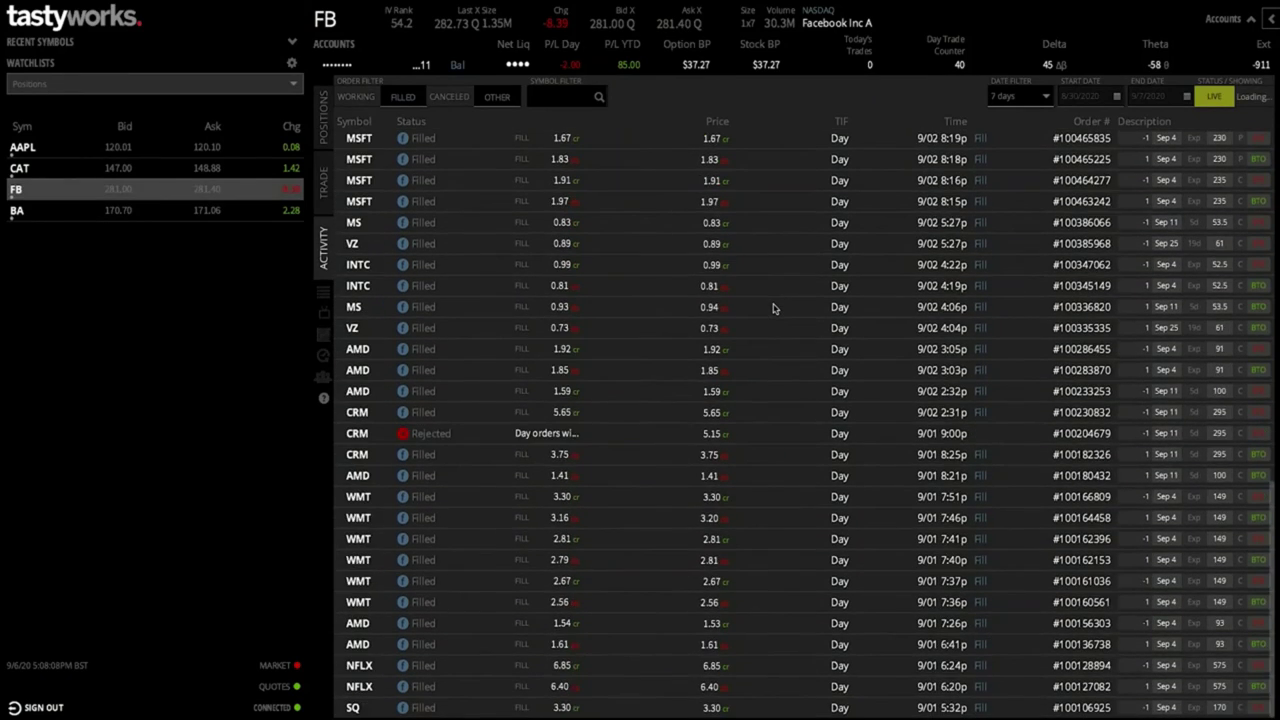
scroll(773, 308, up, 10)
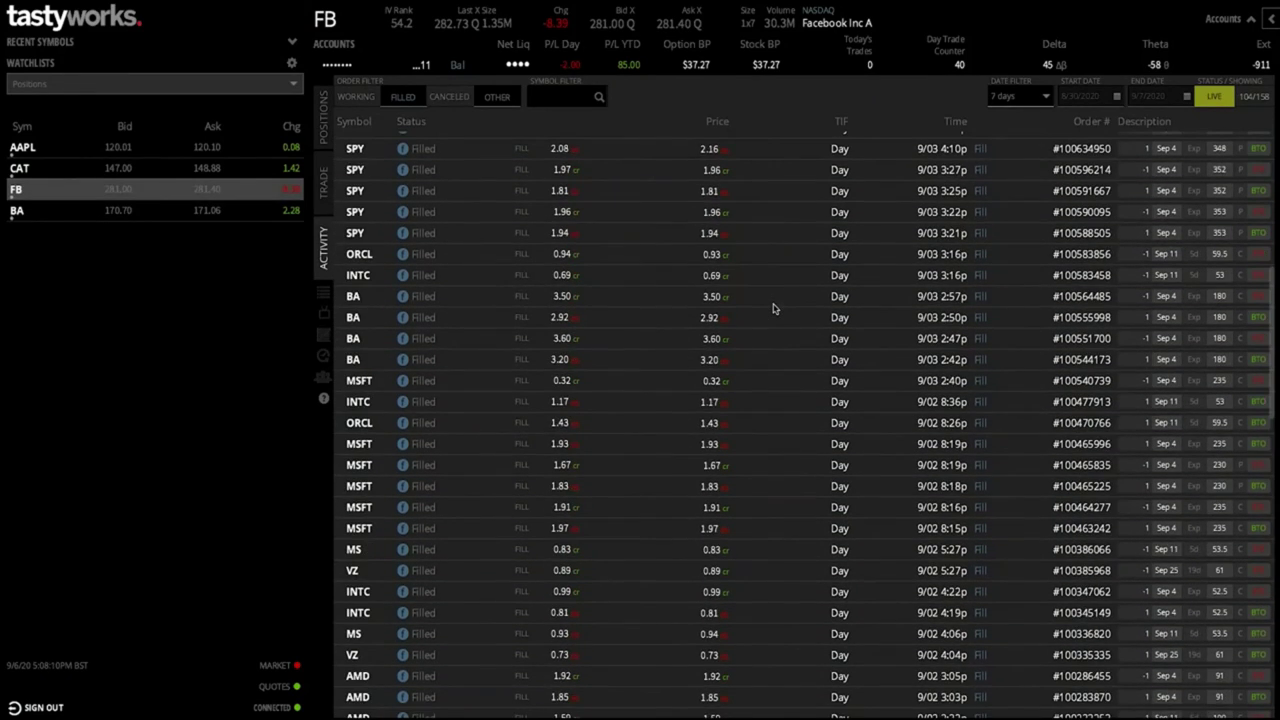
scroll(773, 308, up, 8)
scroll(773, 308, up, 2)
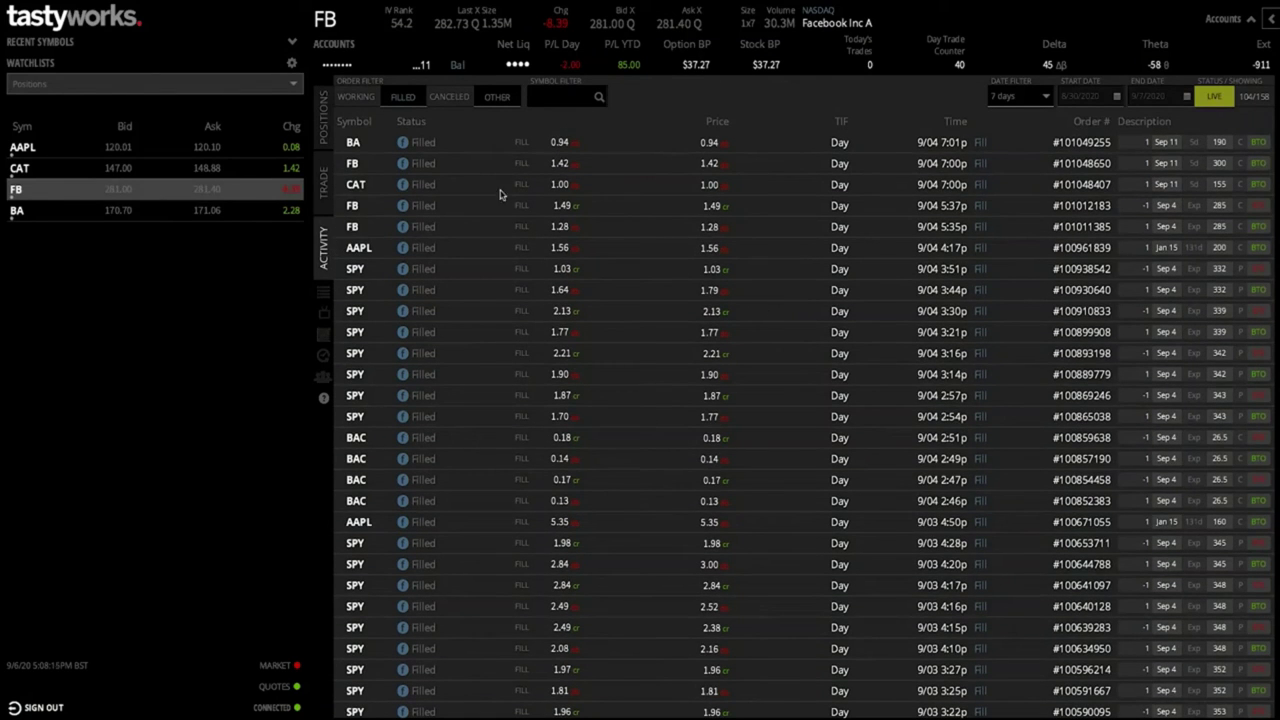
click(325, 135)
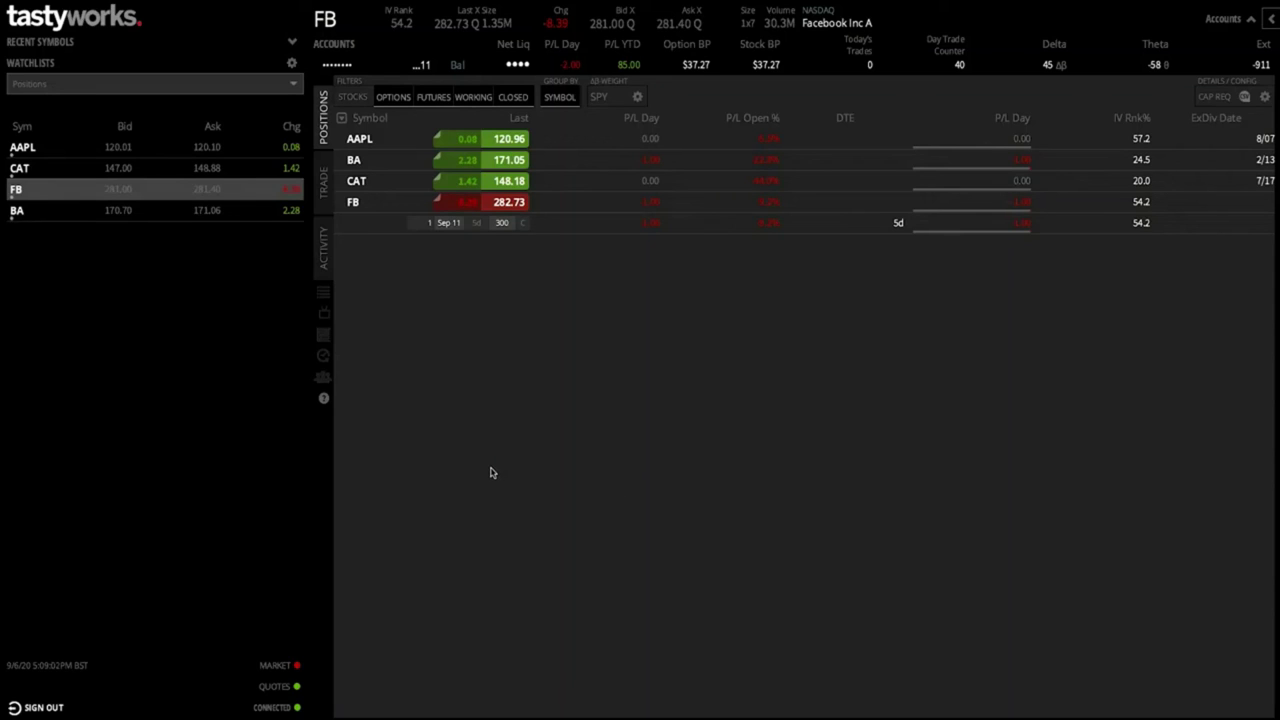
View the full watchlist of position symbols and FB's one-year daily price chart, zooming in on the recent candles
click(323, 293)
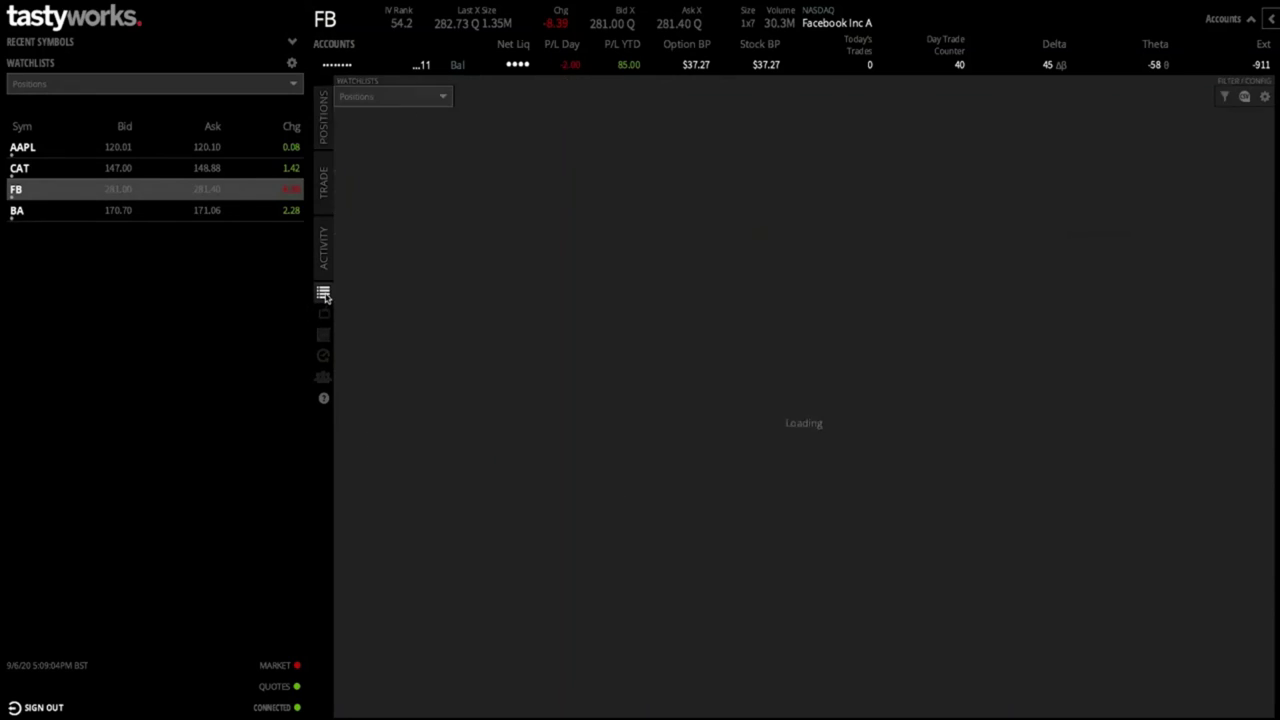
mouse_move(324, 297)
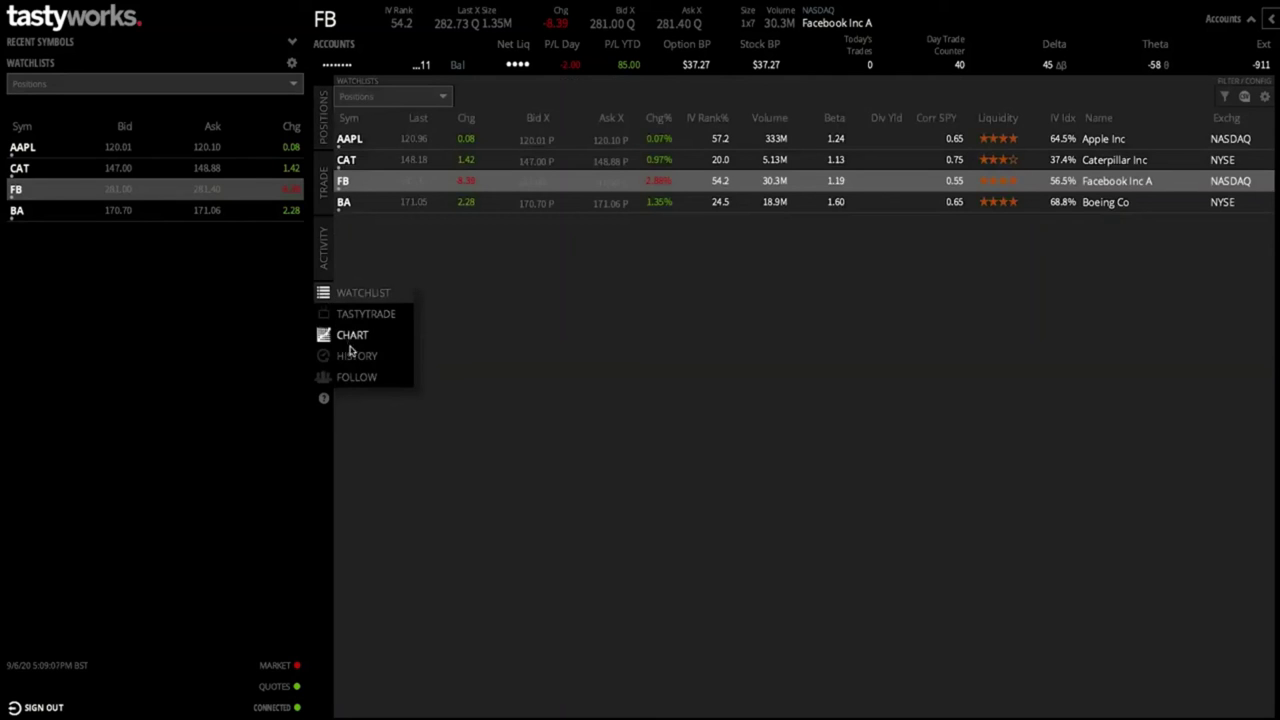
click(325, 295)
mouse_move(324, 305)
click(367, 344)
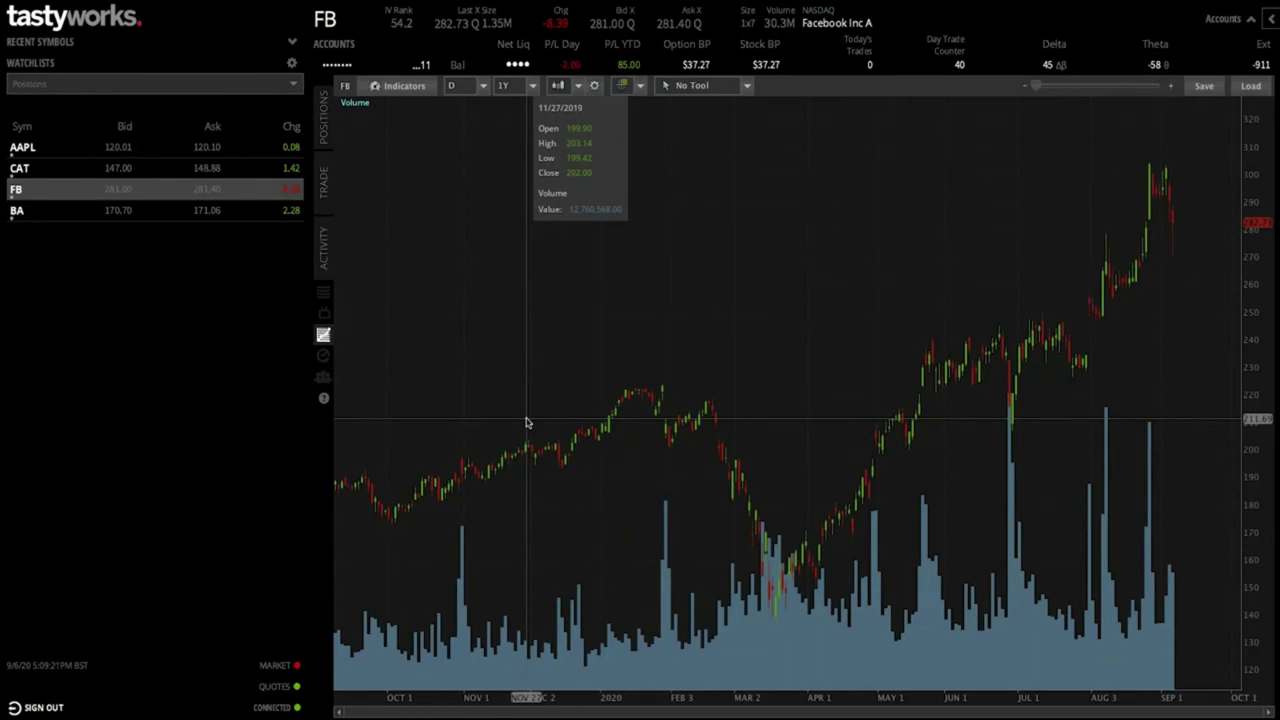
scroll(1092, 388, up, 3)
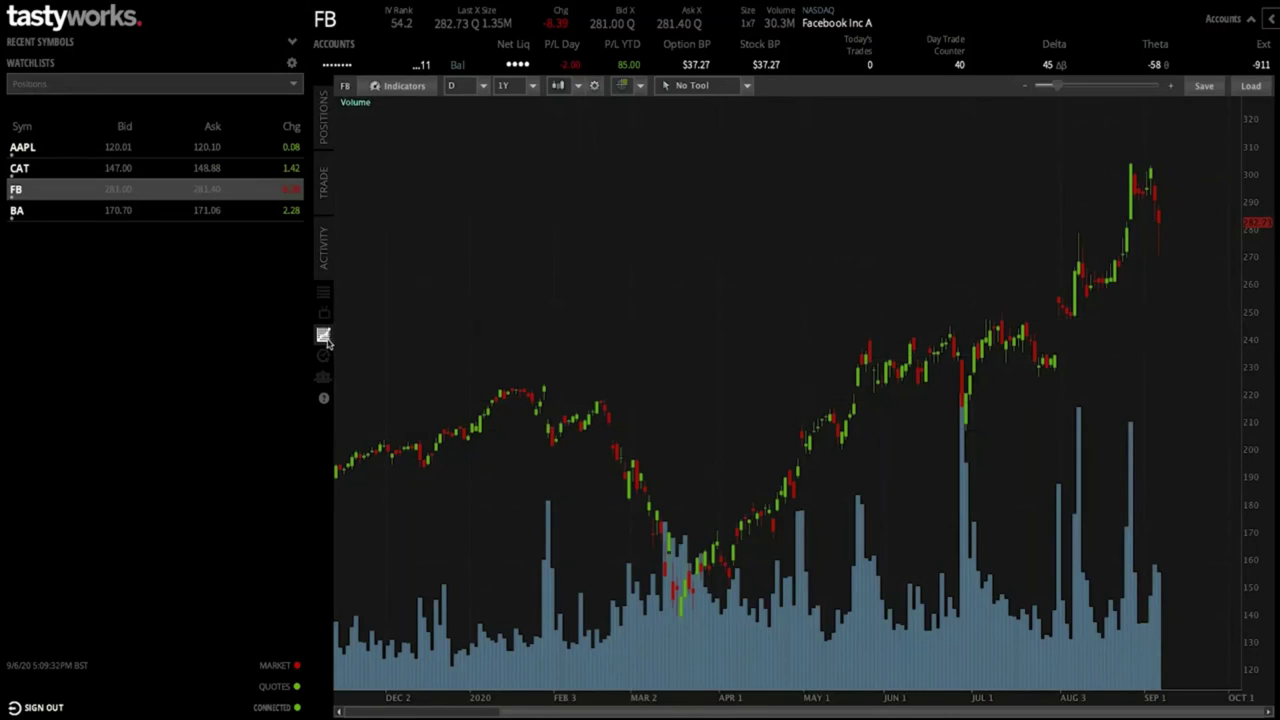
View the account's transaction history and browse the followed traders' recent trades, ending on the open positions
mouse_move(325, 358)
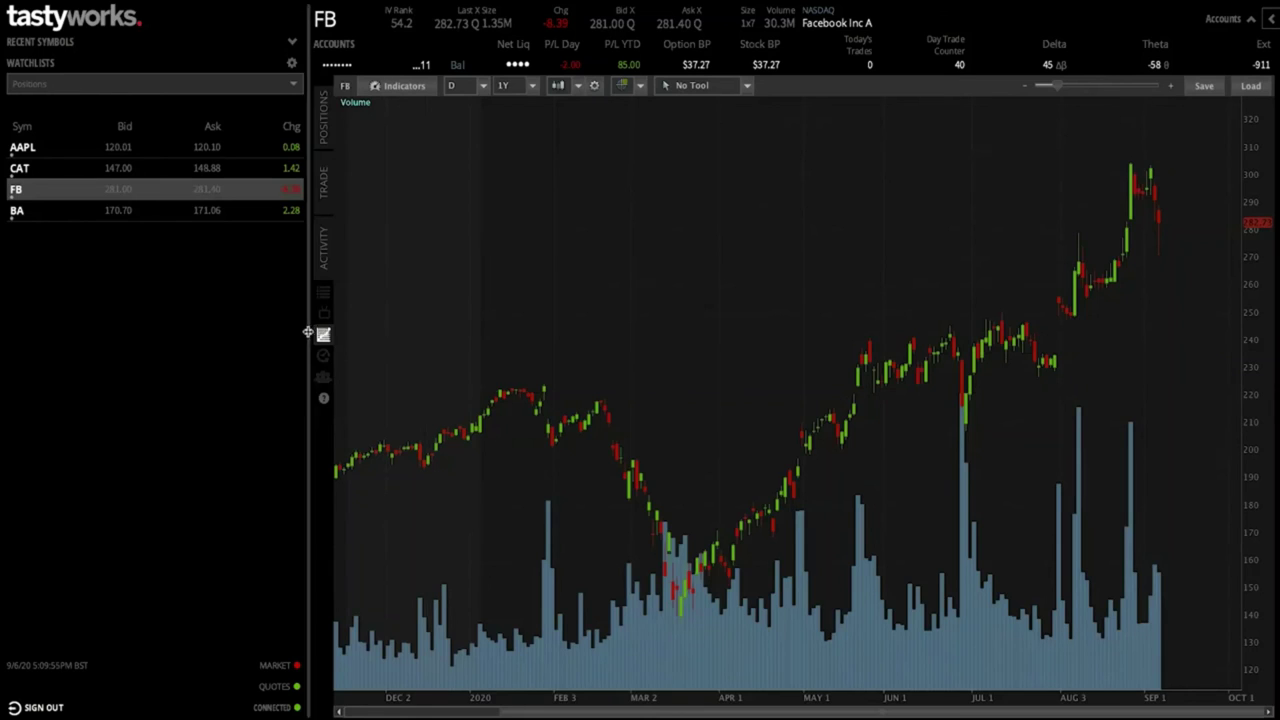
click(325, 357)
mouse_move(323, 357)
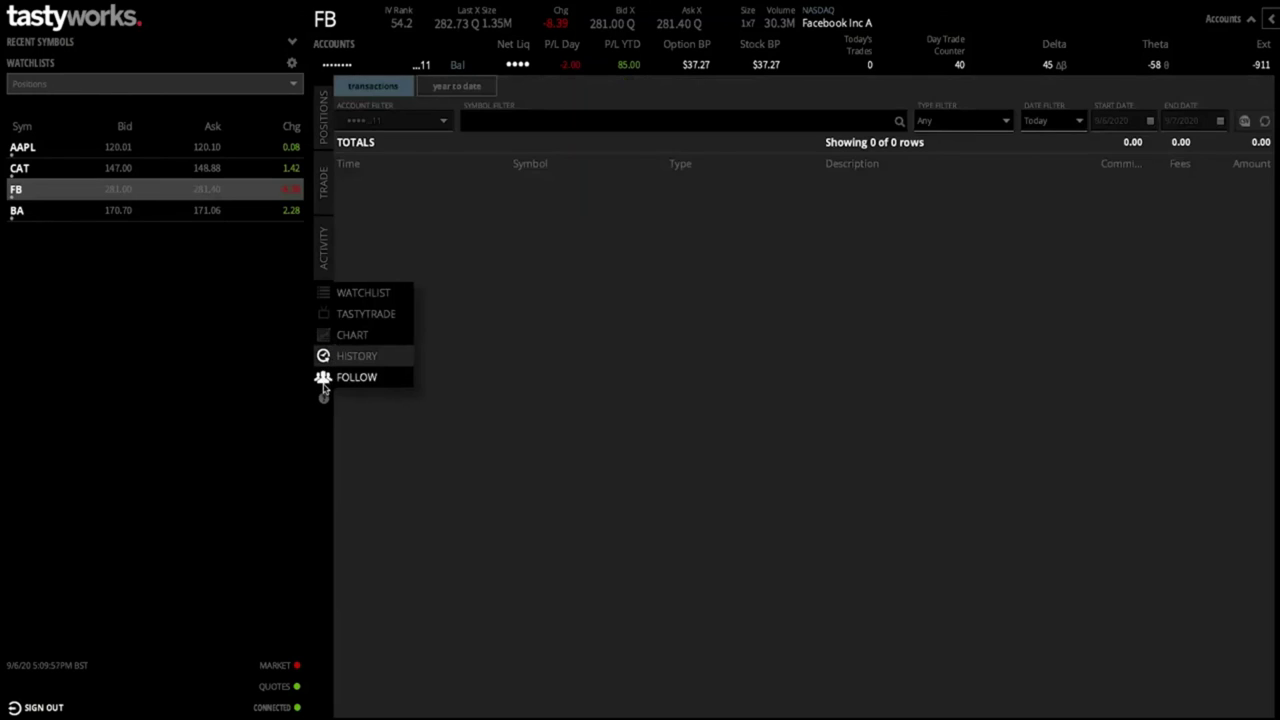
click(323, 378)
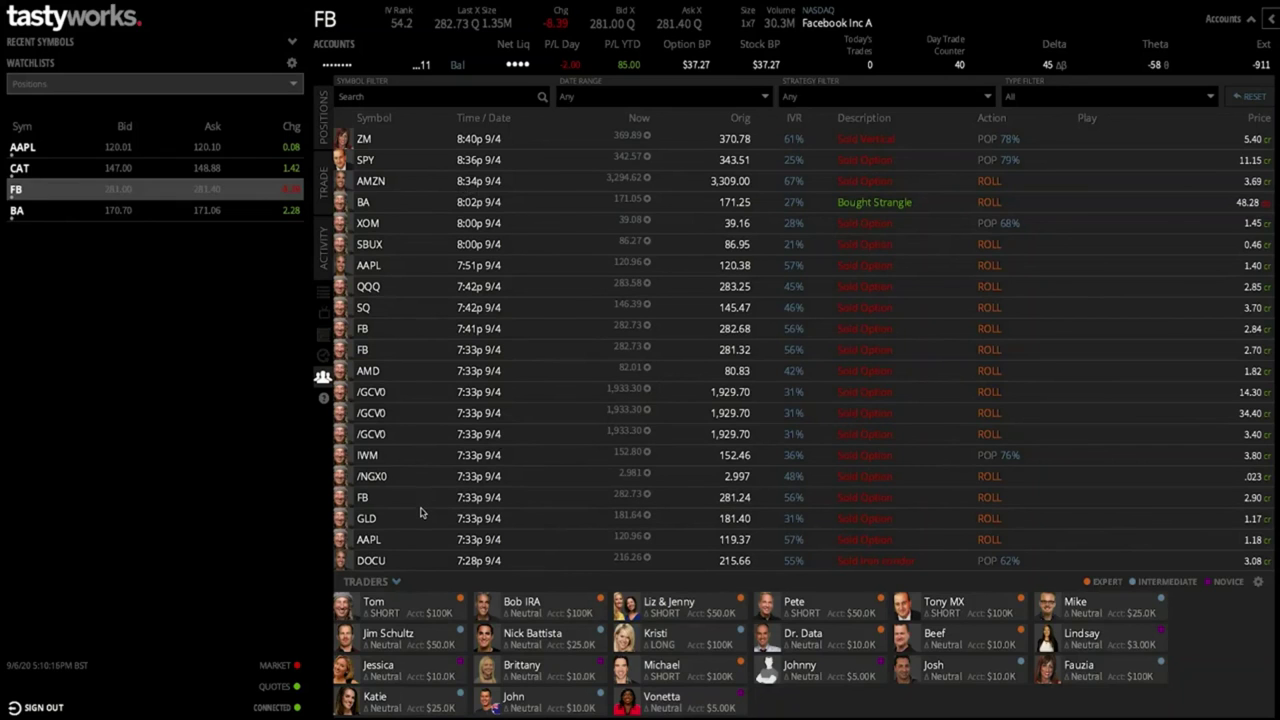
scroll(523, 489, down, 3)
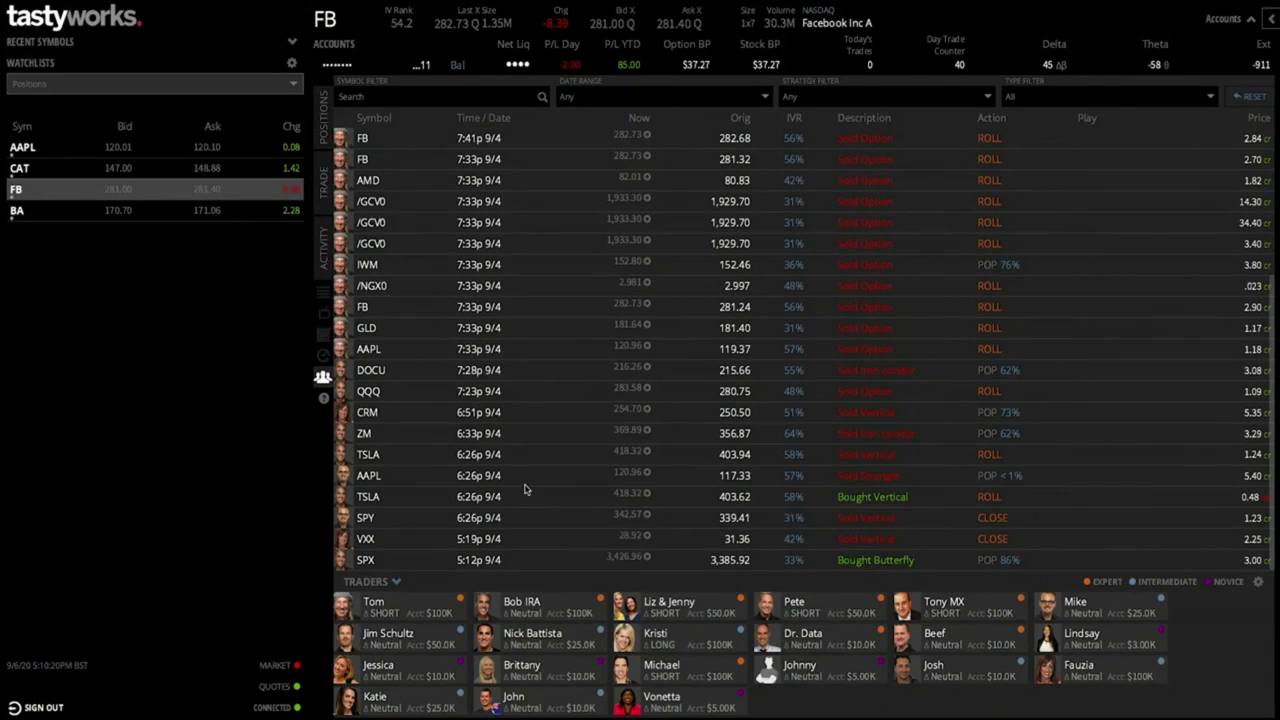
scroll(520, 455, up, 3)
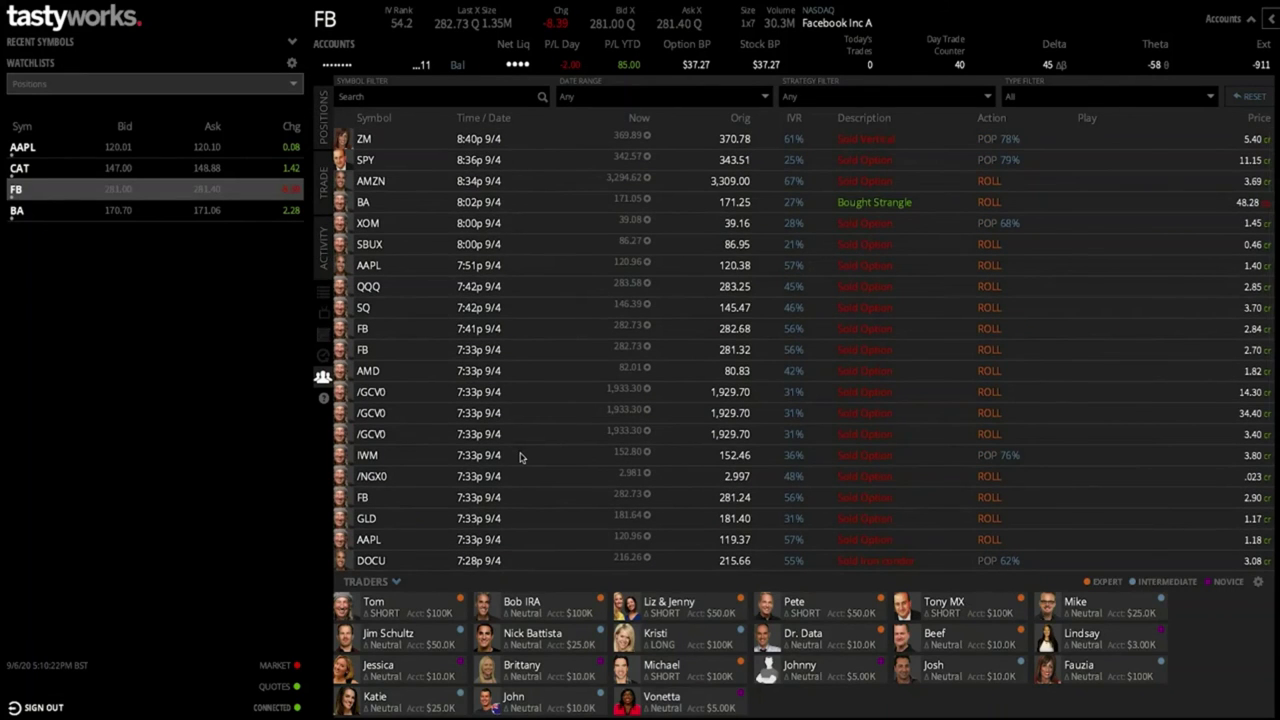
scroll(648, 495, down, 4)
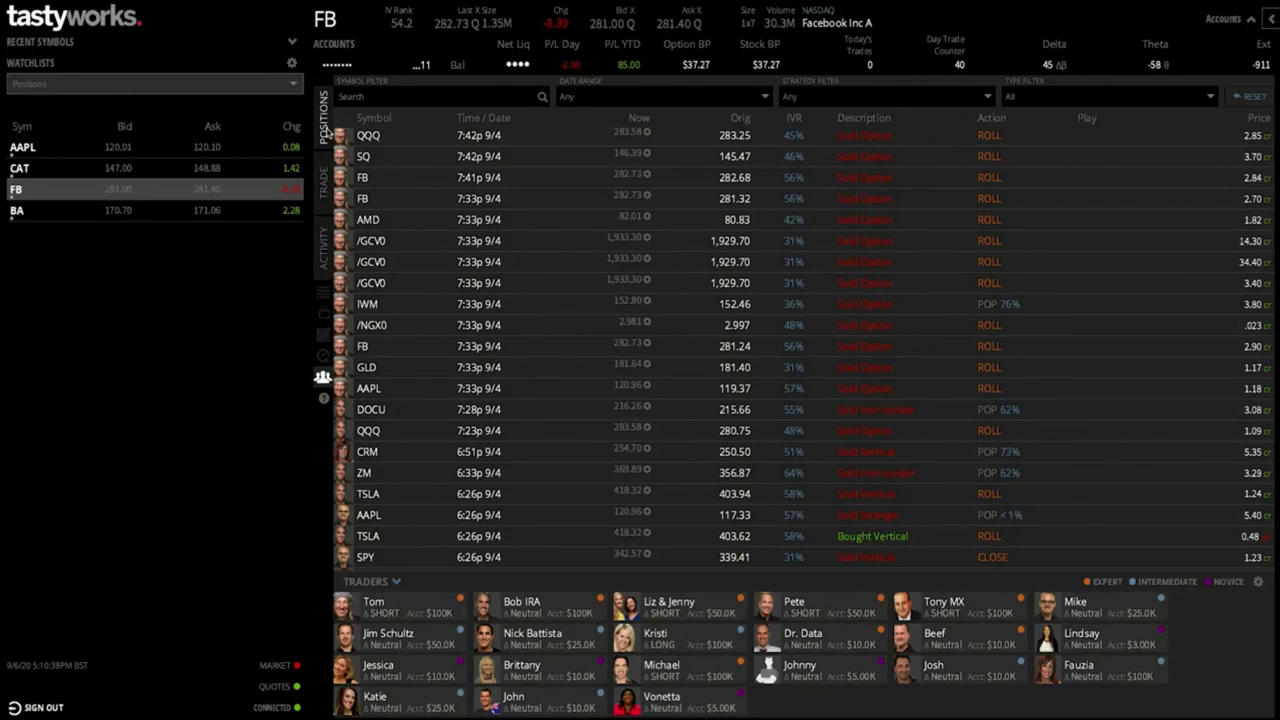
click(324, 118)
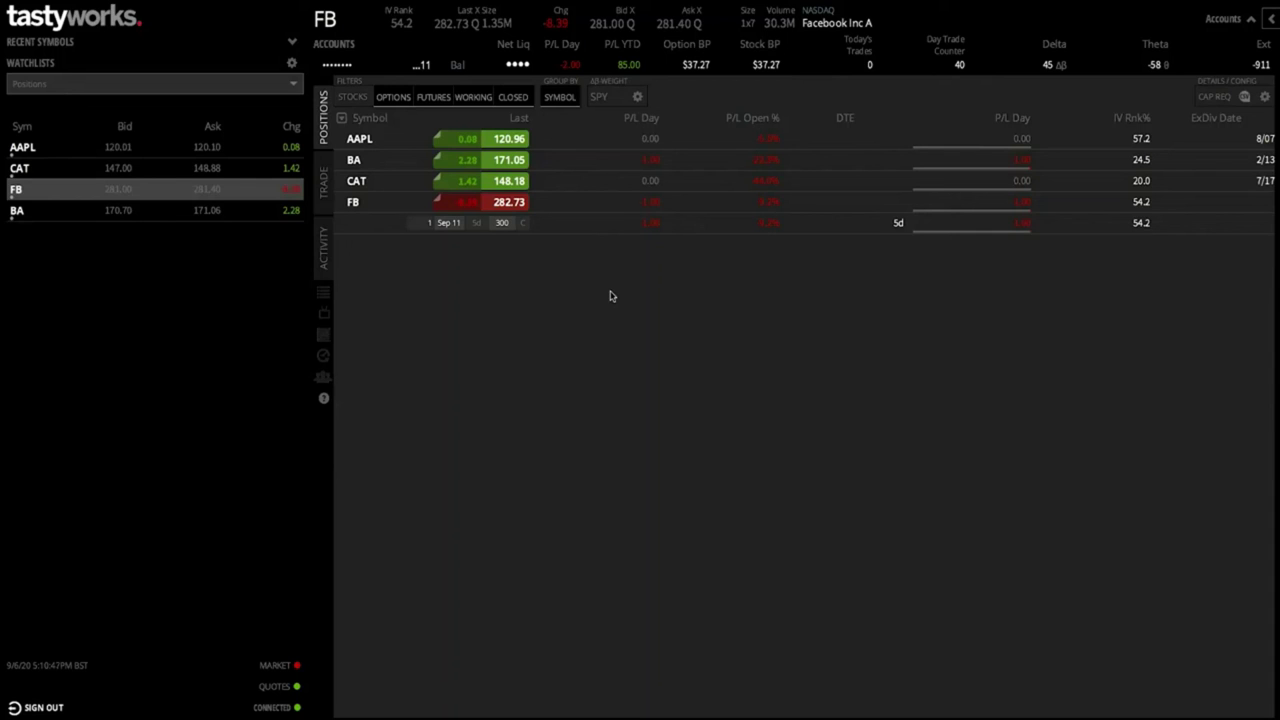
Look through FB's Table, Curve, Active, Grid and Pairs trade modes without placing a trade, and return to the open positions
click(324, 182)
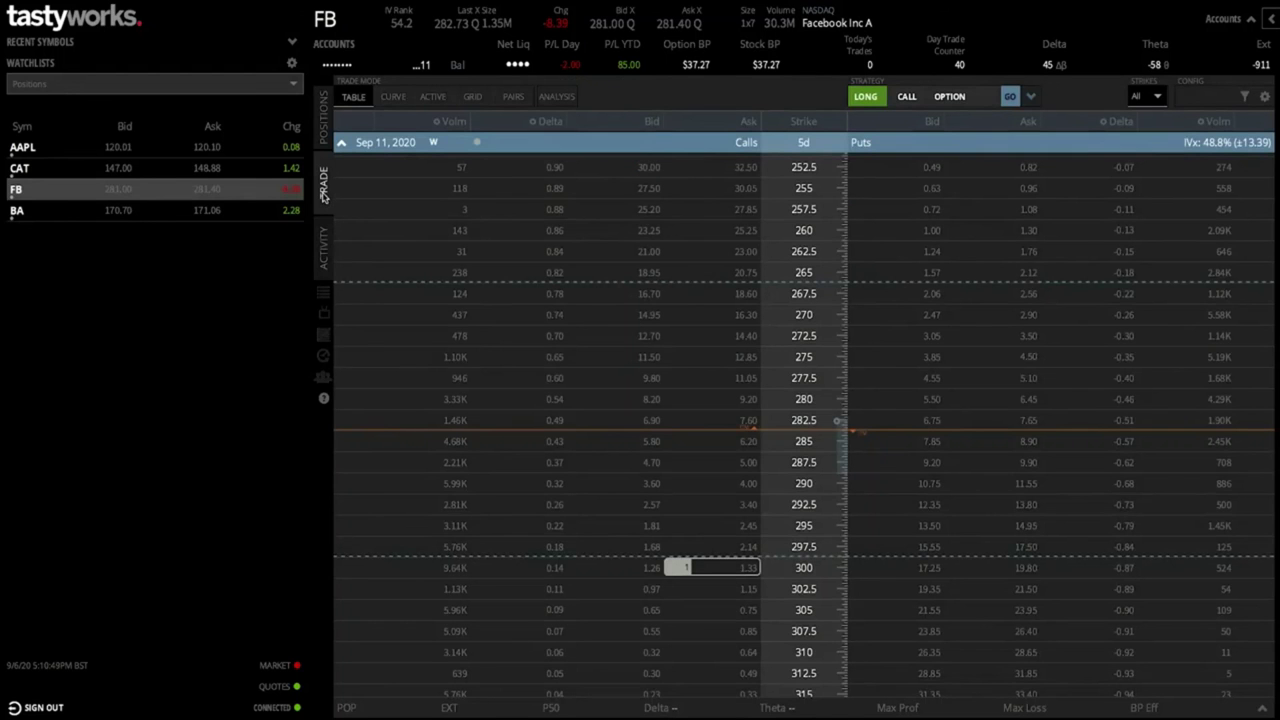
click(395, 97)
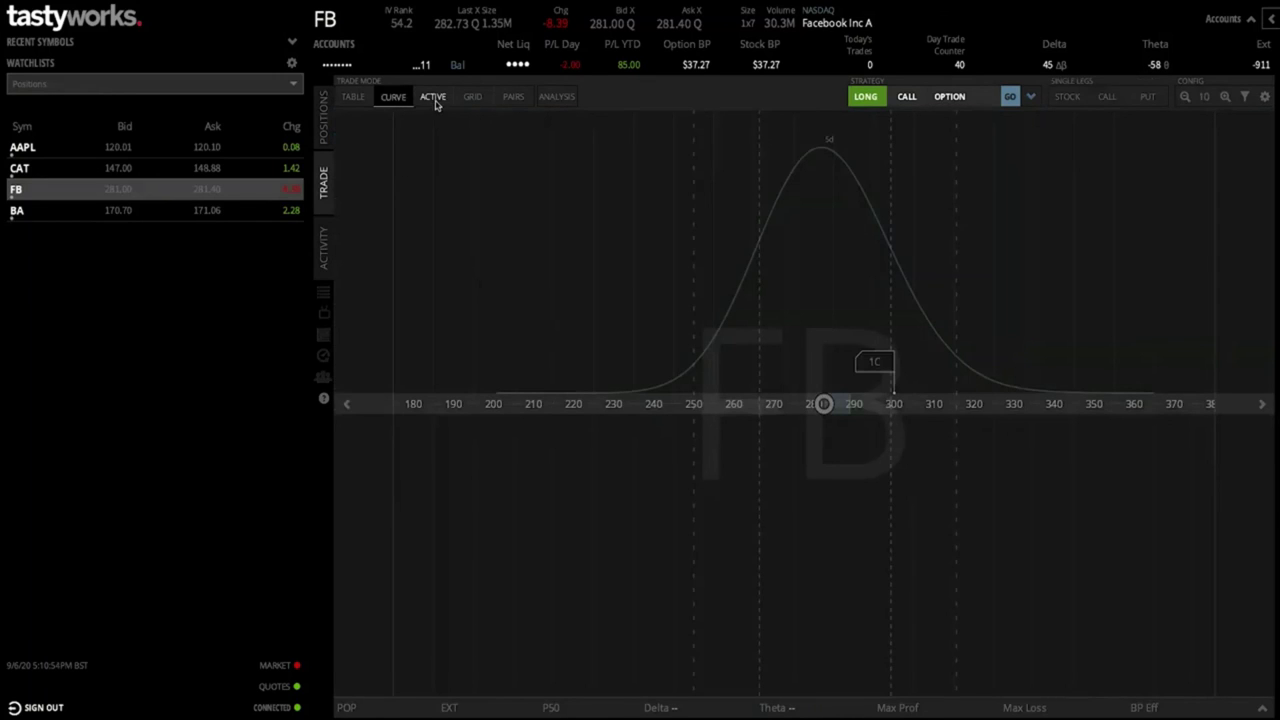
click(434, 98)
click(473, 97)
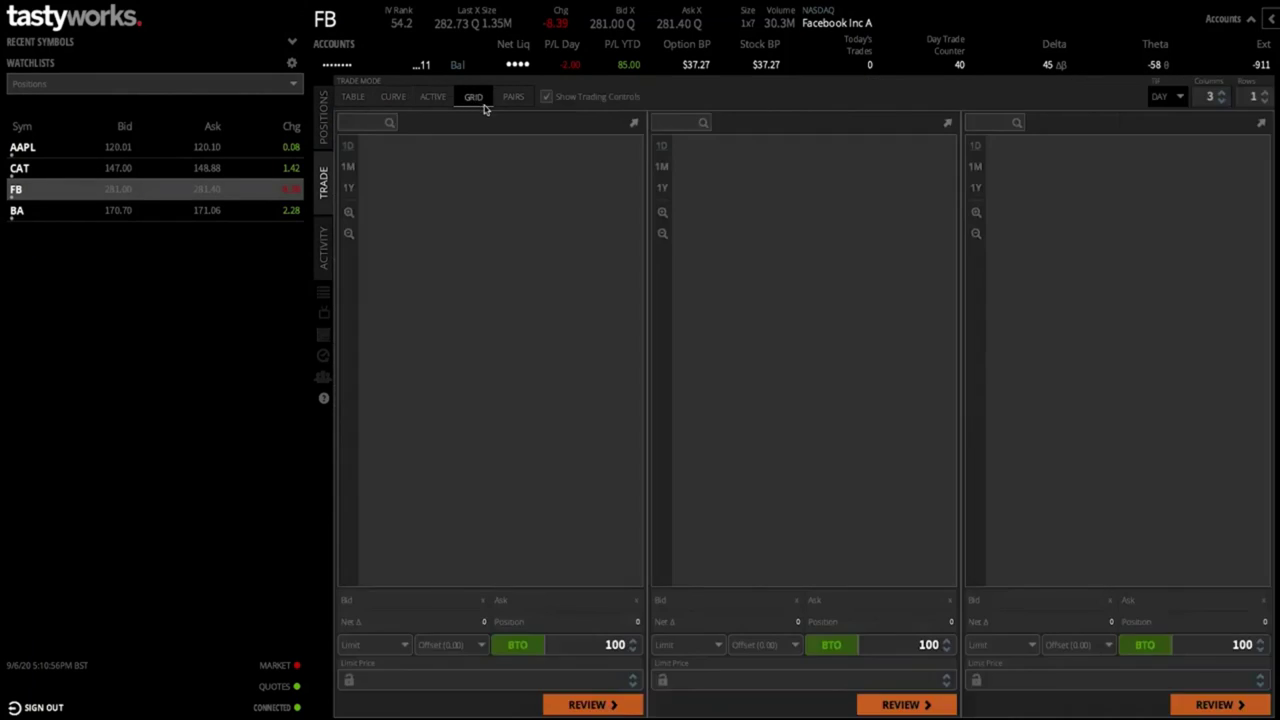
click(512, 98)
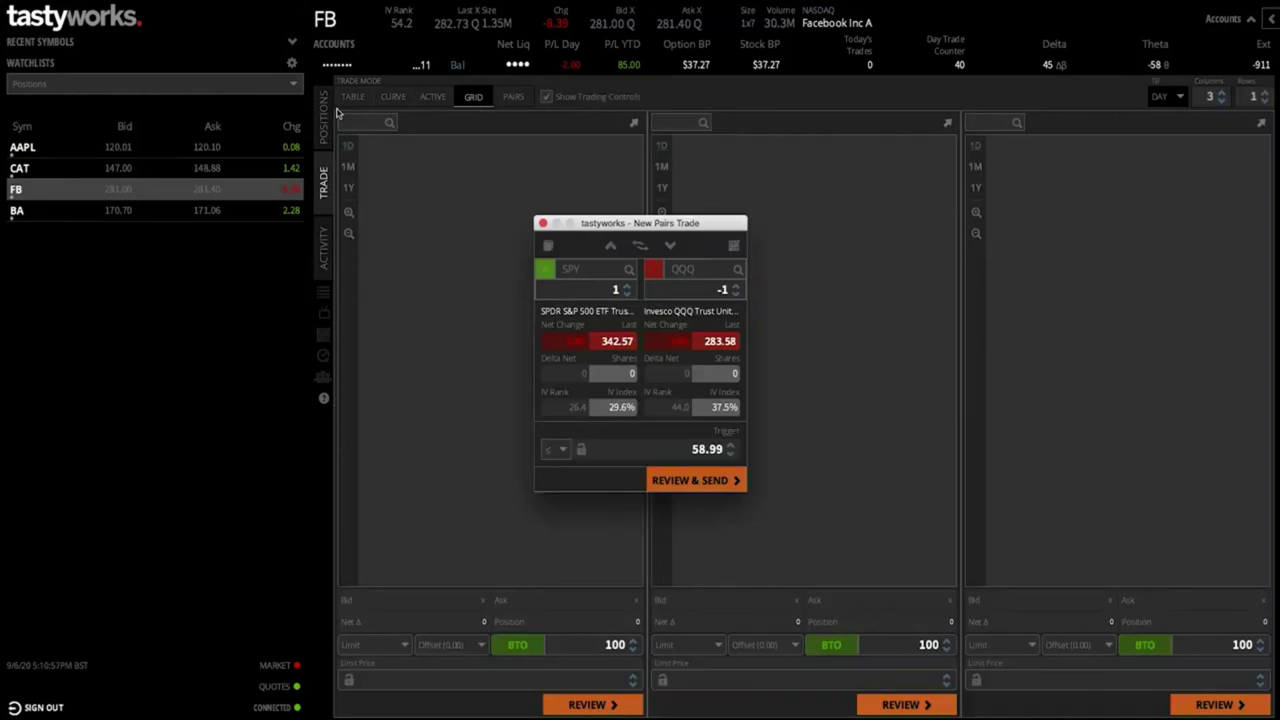
click(542, 223)
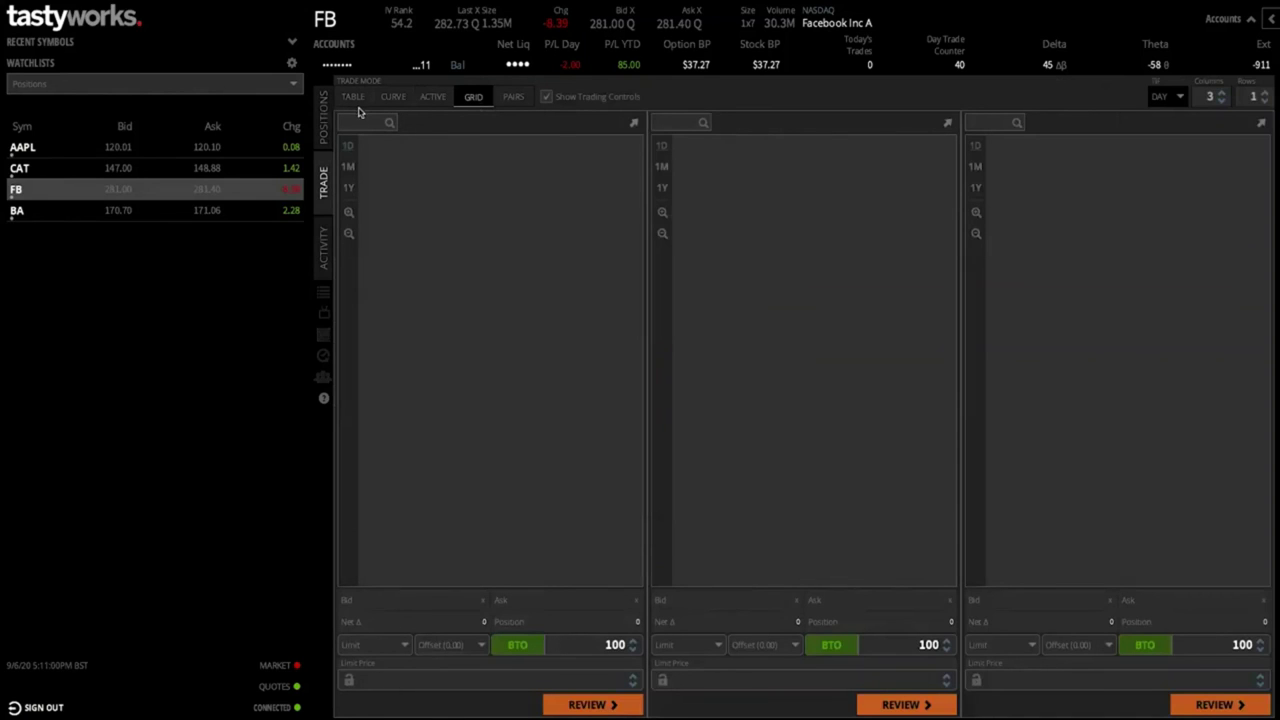
click(353, 99)
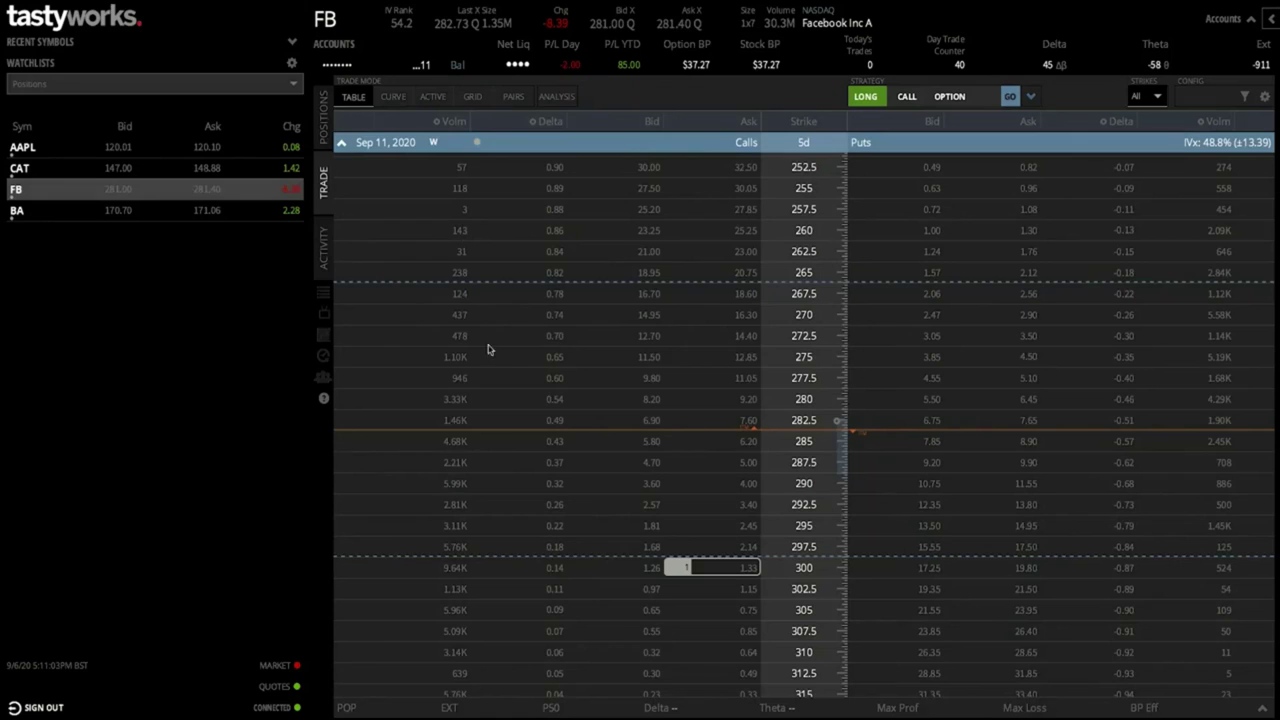
click(330, 116)
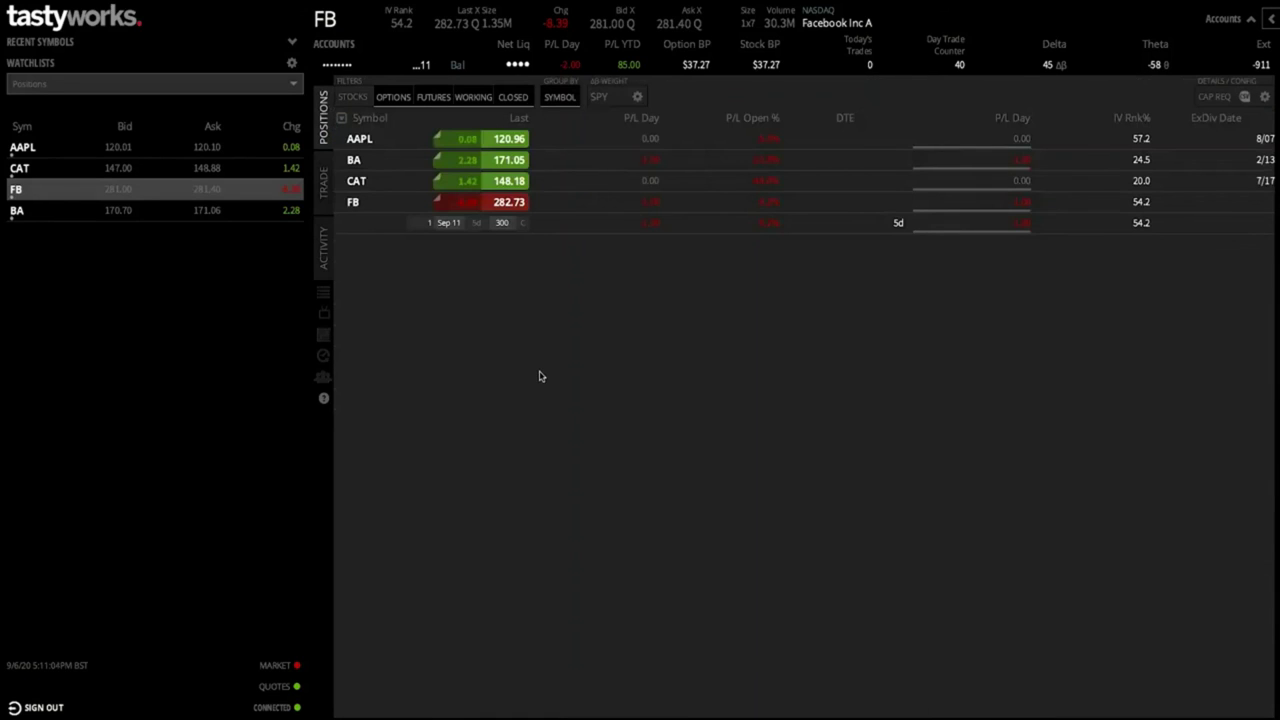